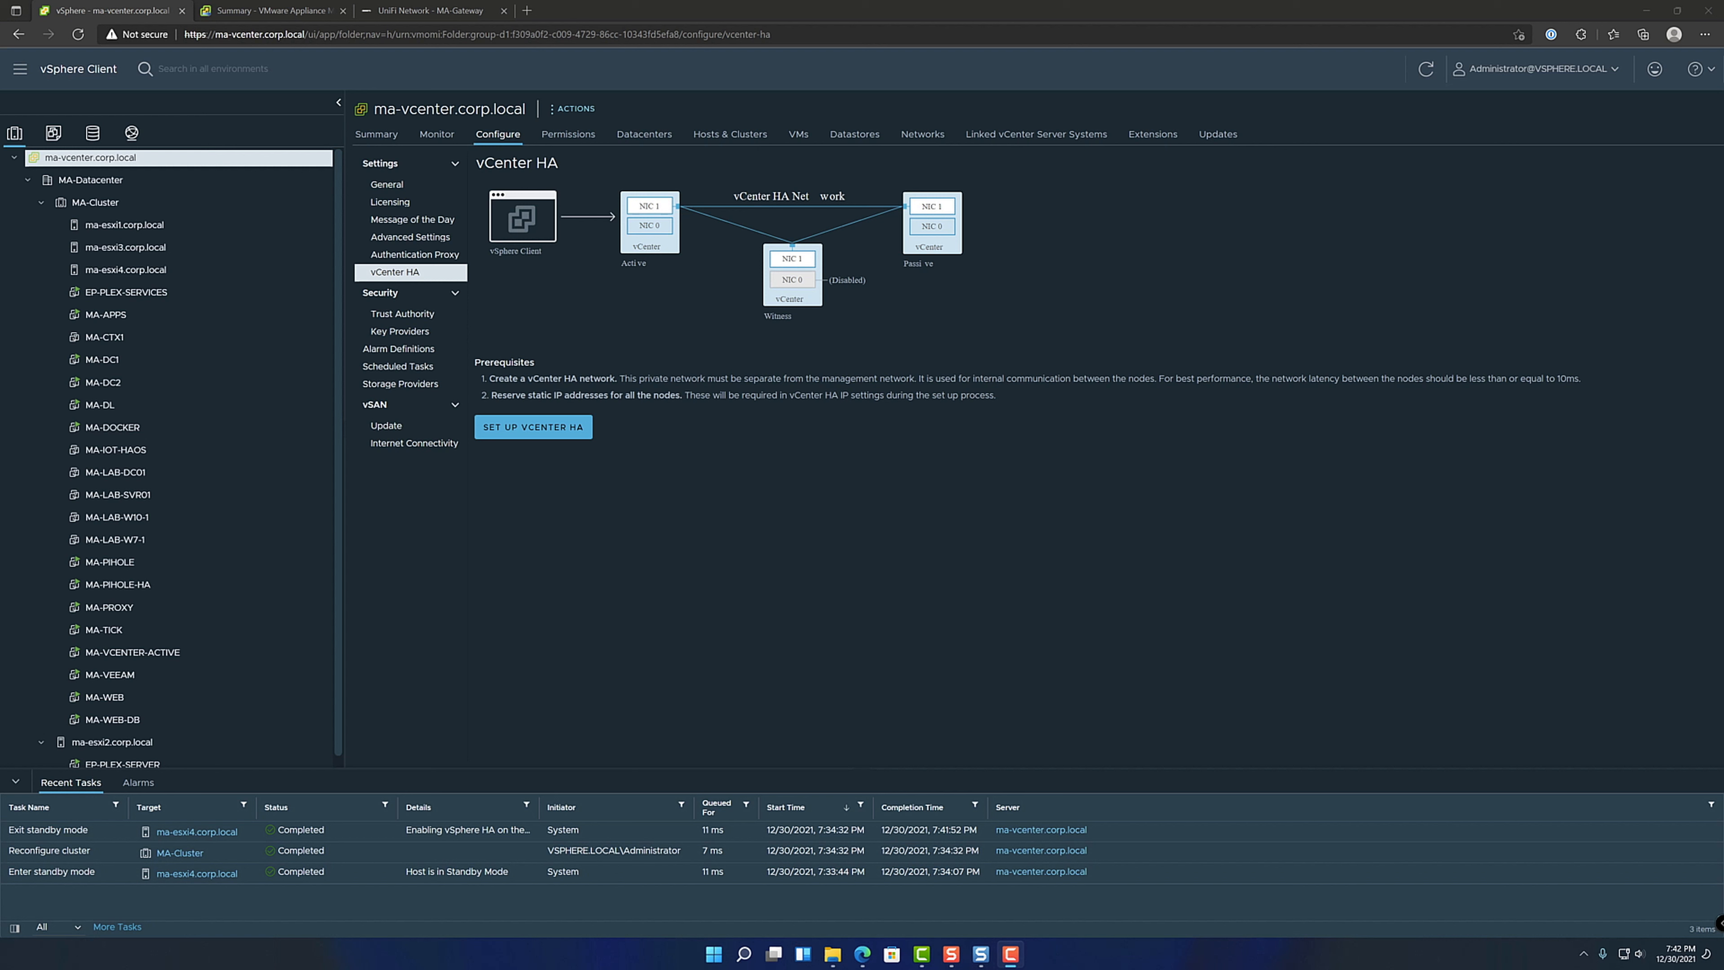
- Check the summary of the D-vCenter HA Network port group, then return to the vCenter HA configuration
click(131, 132)
click(125, 315)
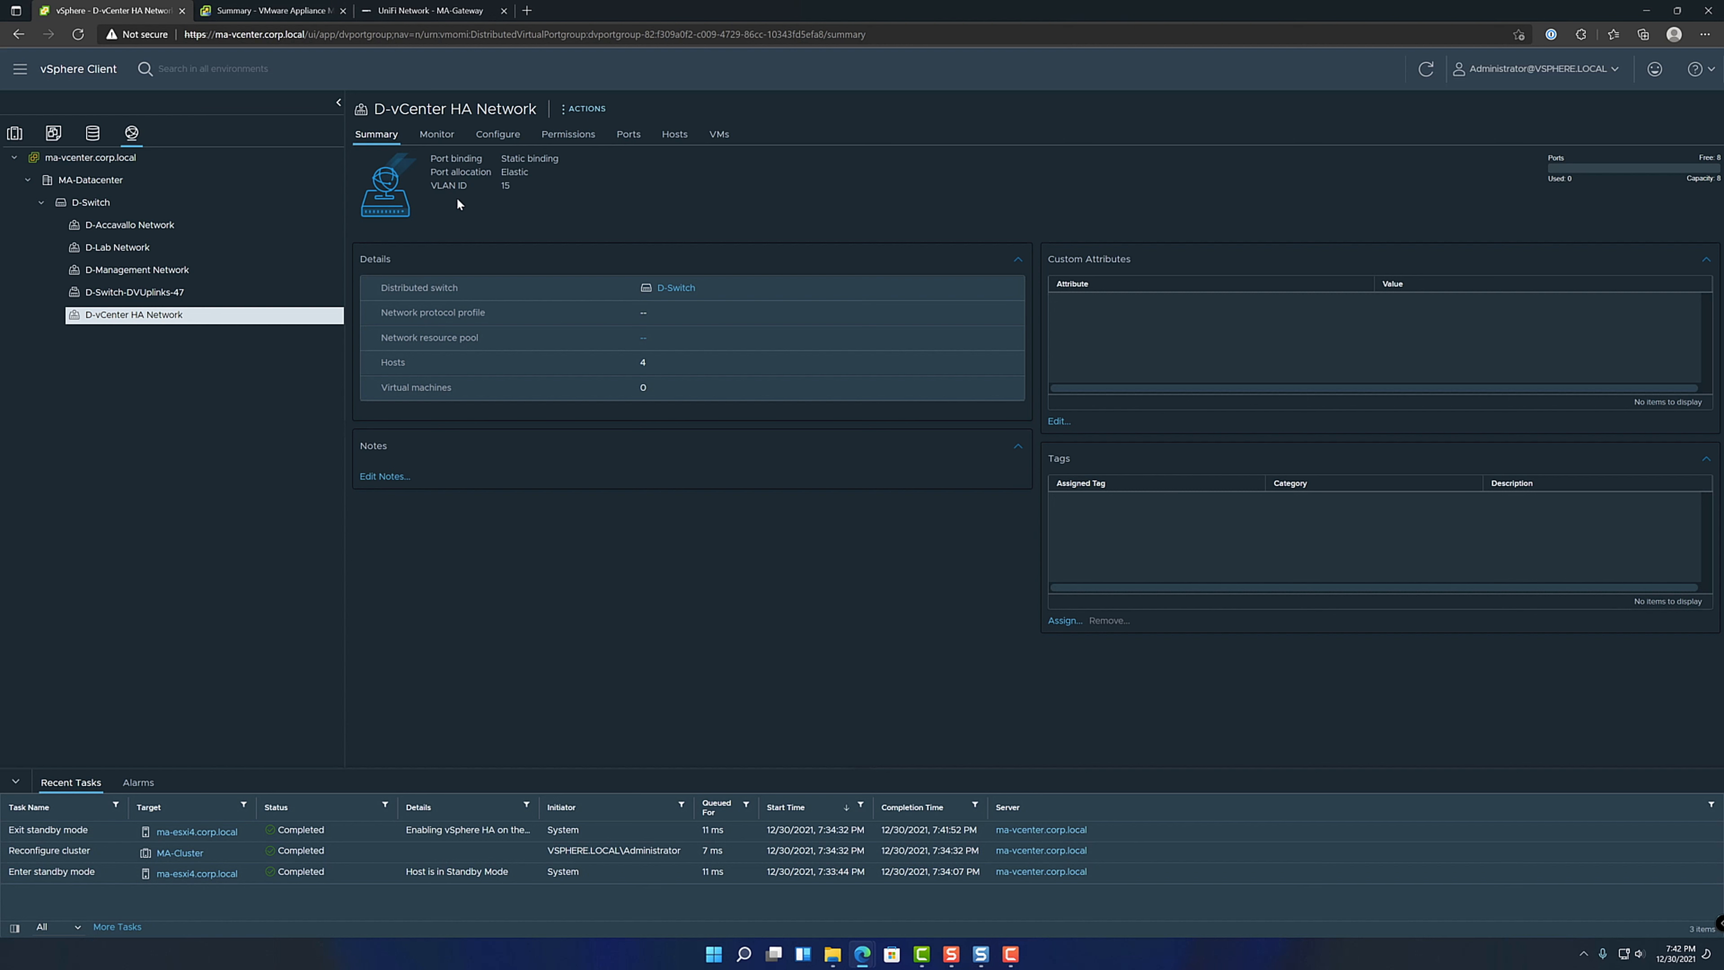
click(15, 136)
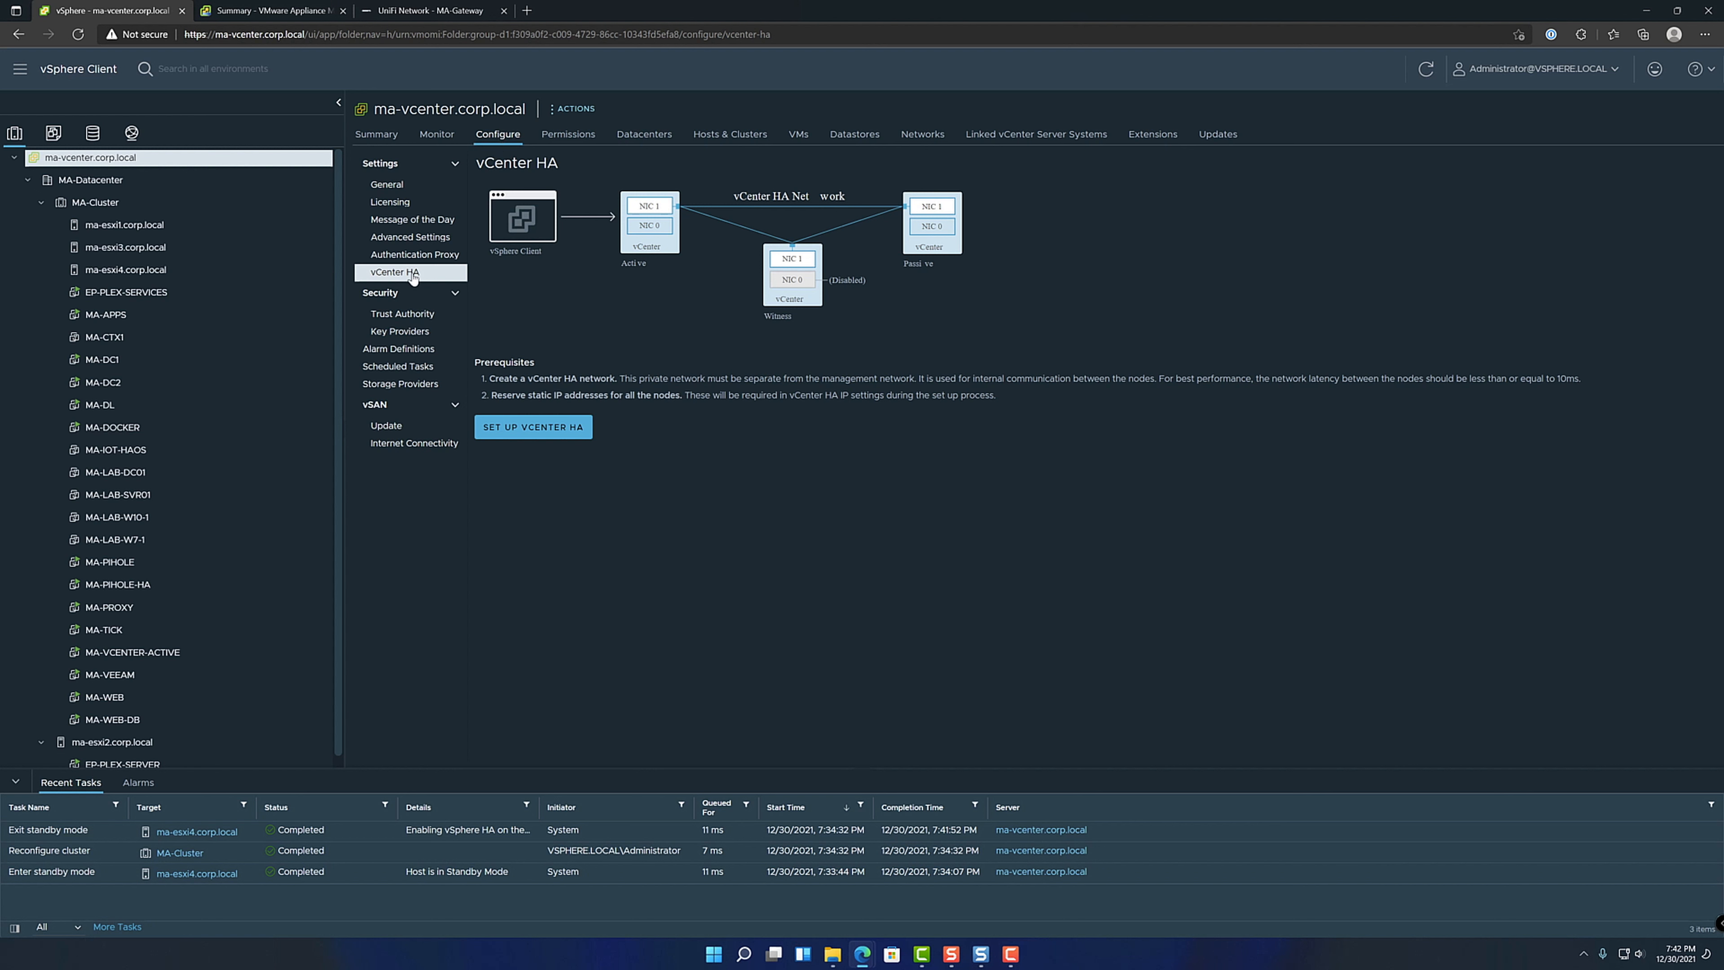
- Start the vCenter HA setup and select D-vCenter HA Network as the active node's HA network
click(540, 427)
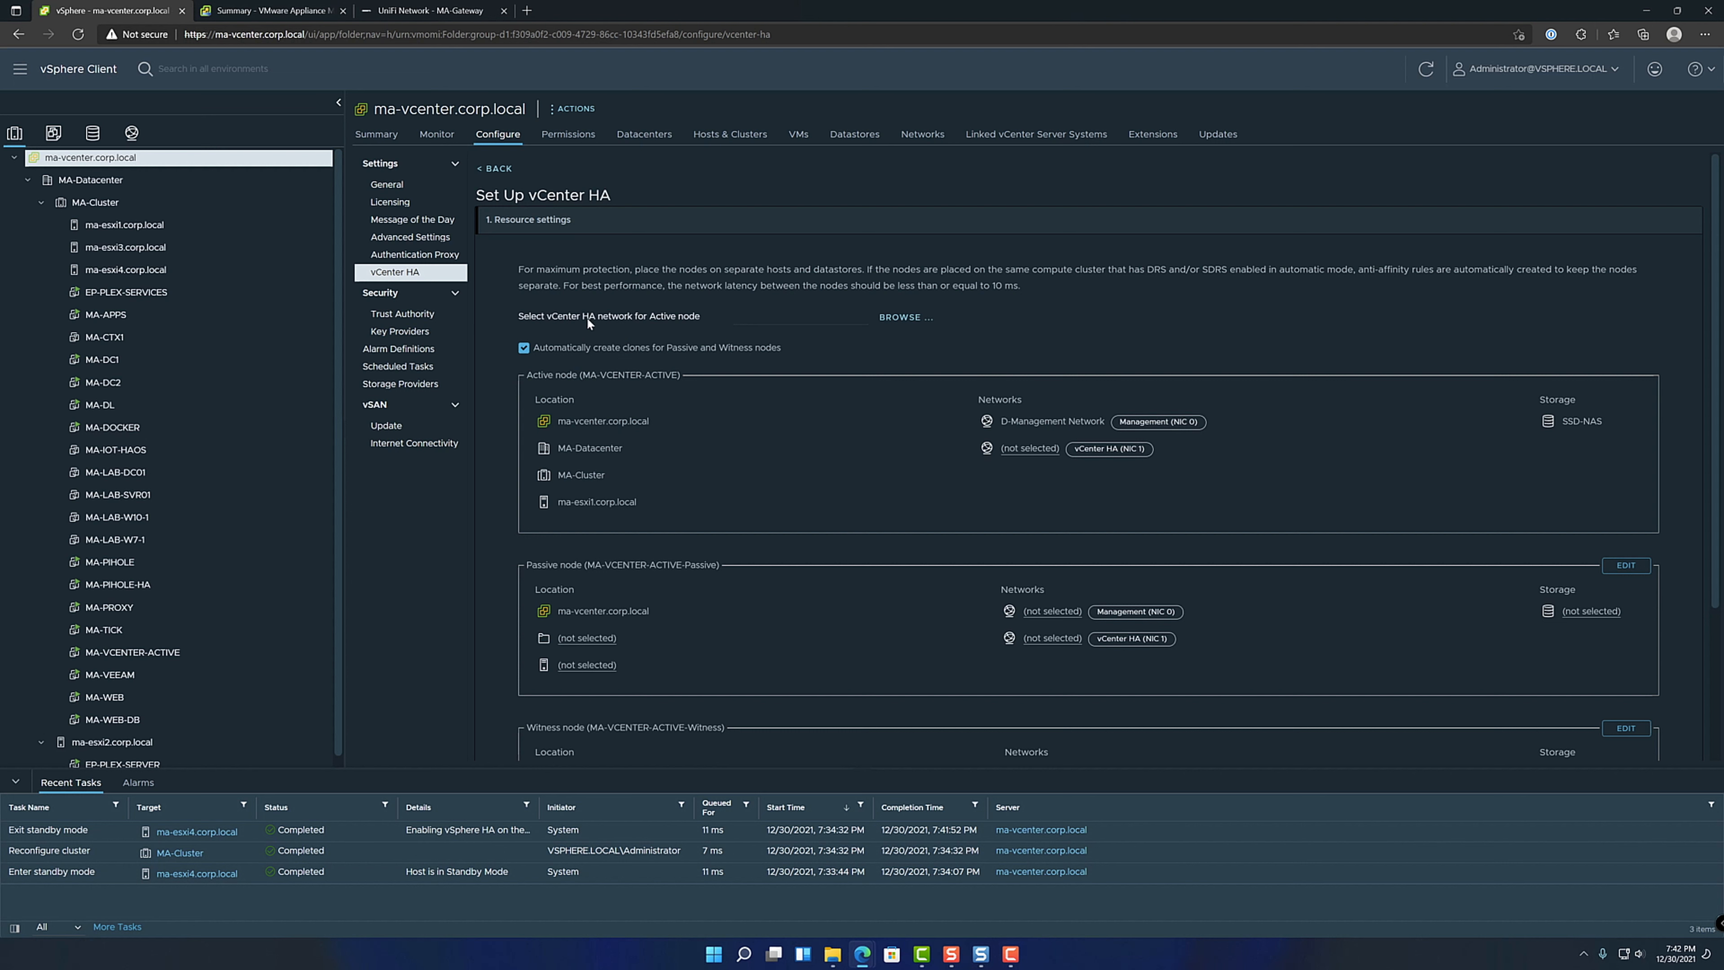
click(900, 318)
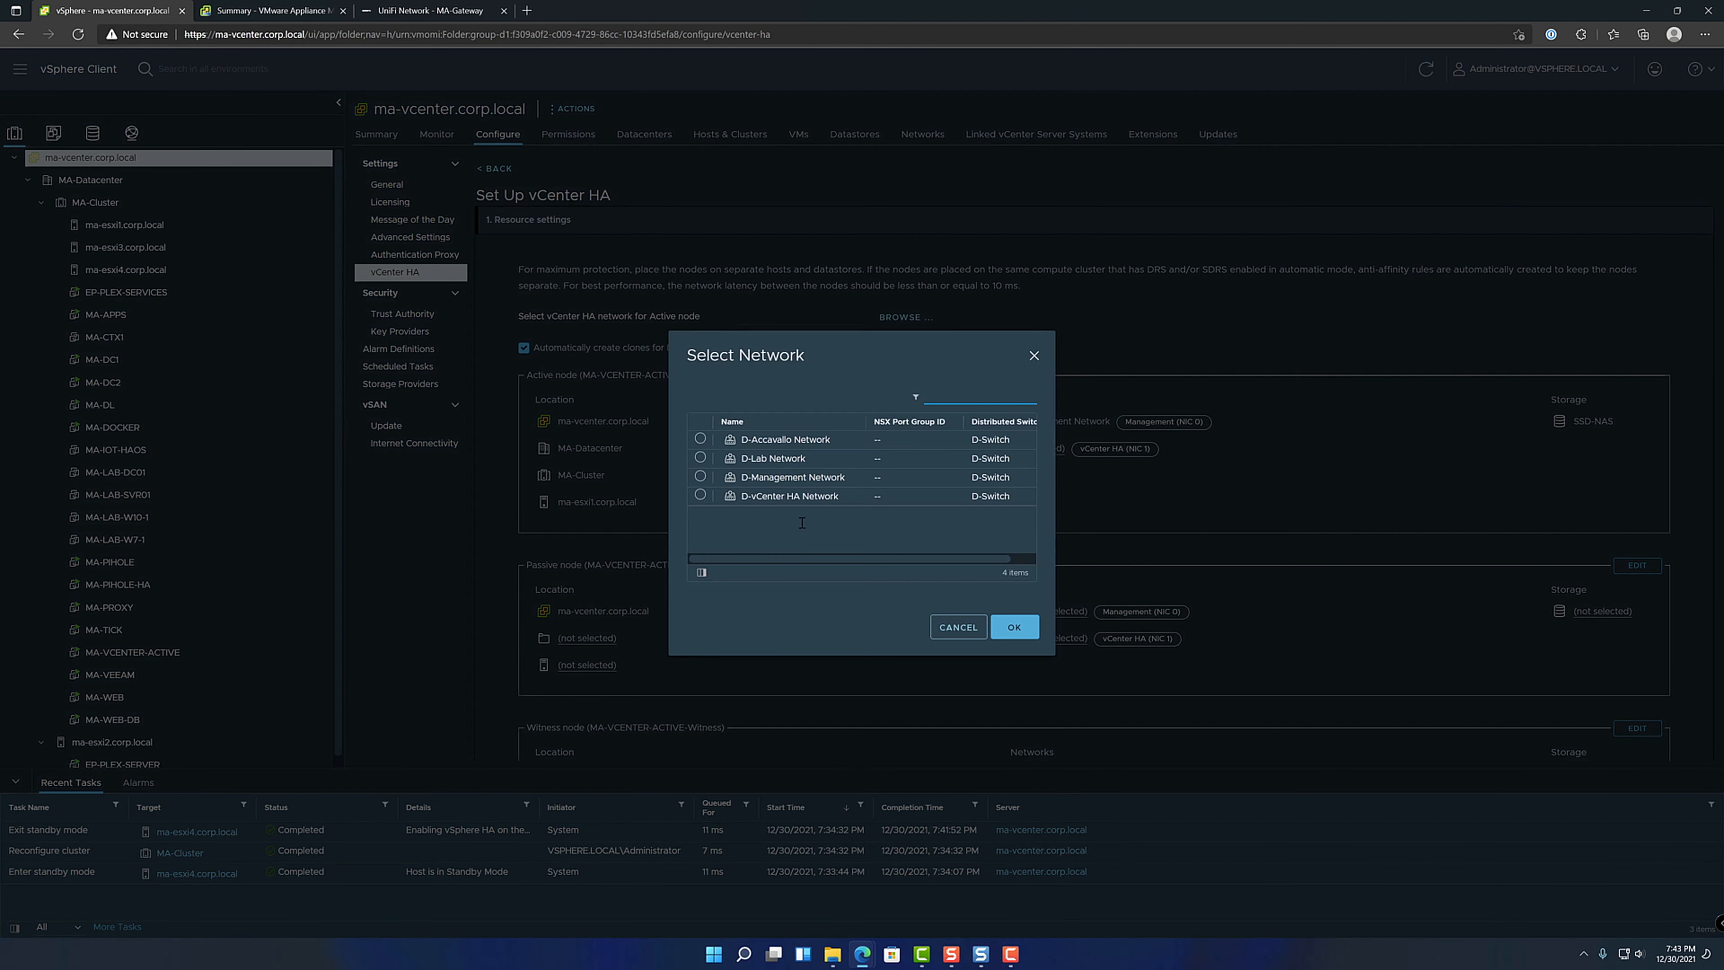
click(700, 496)
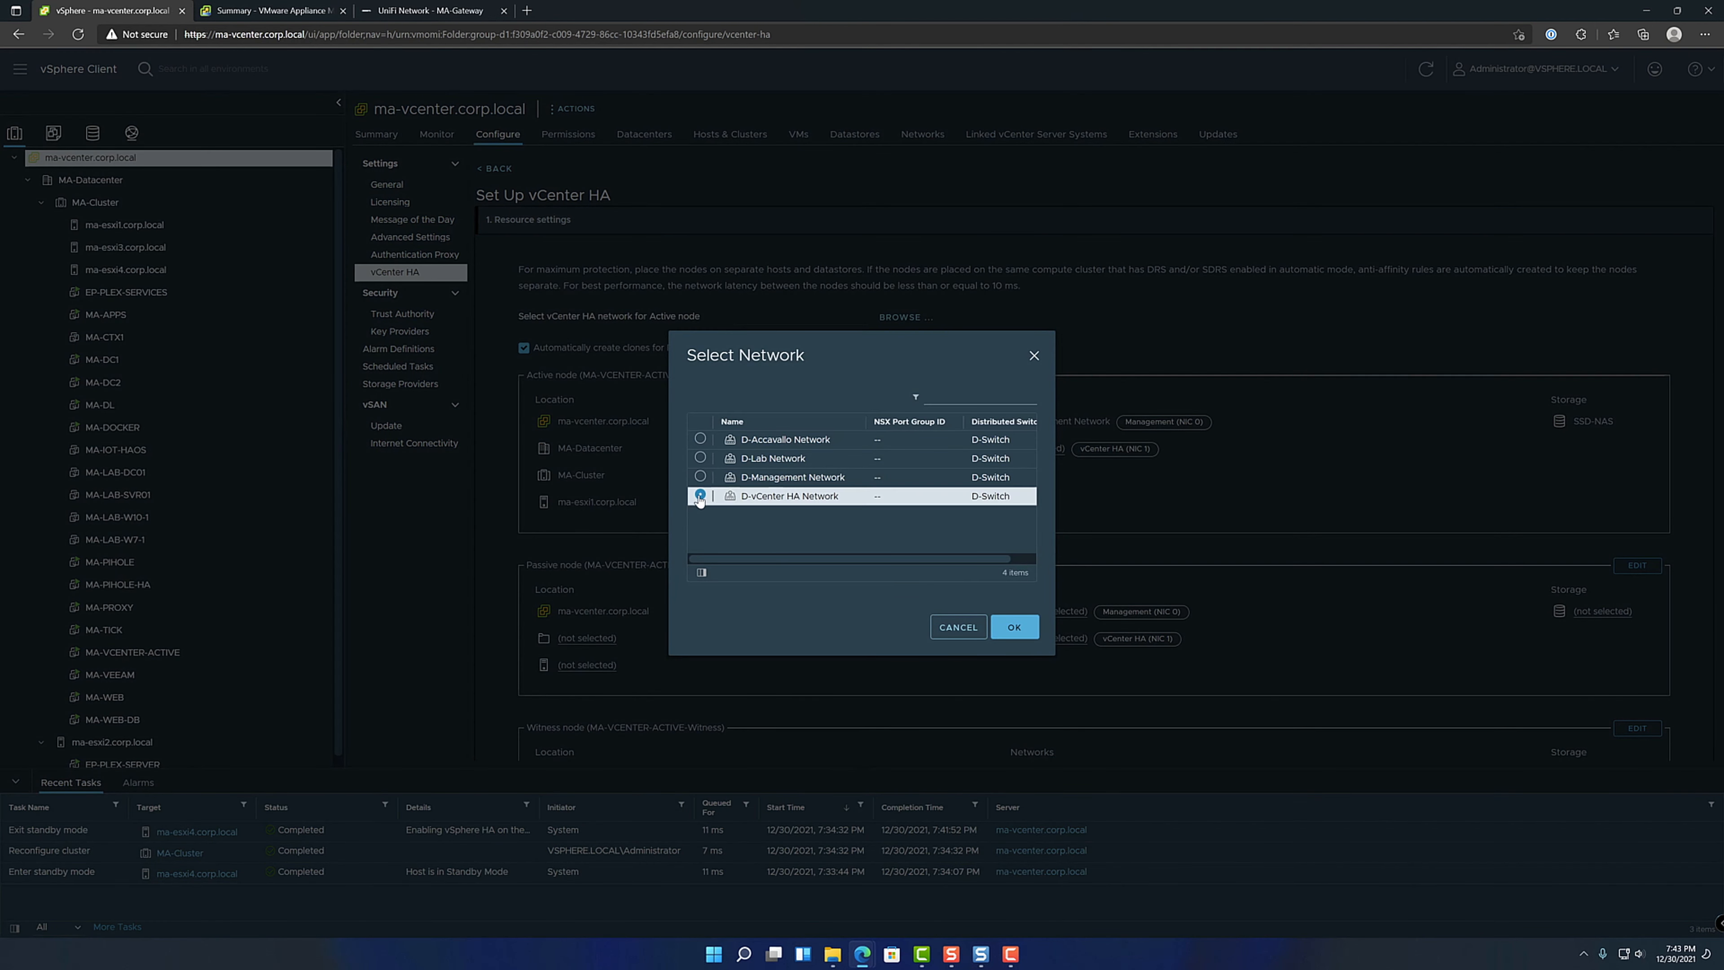
click(1018, 632)
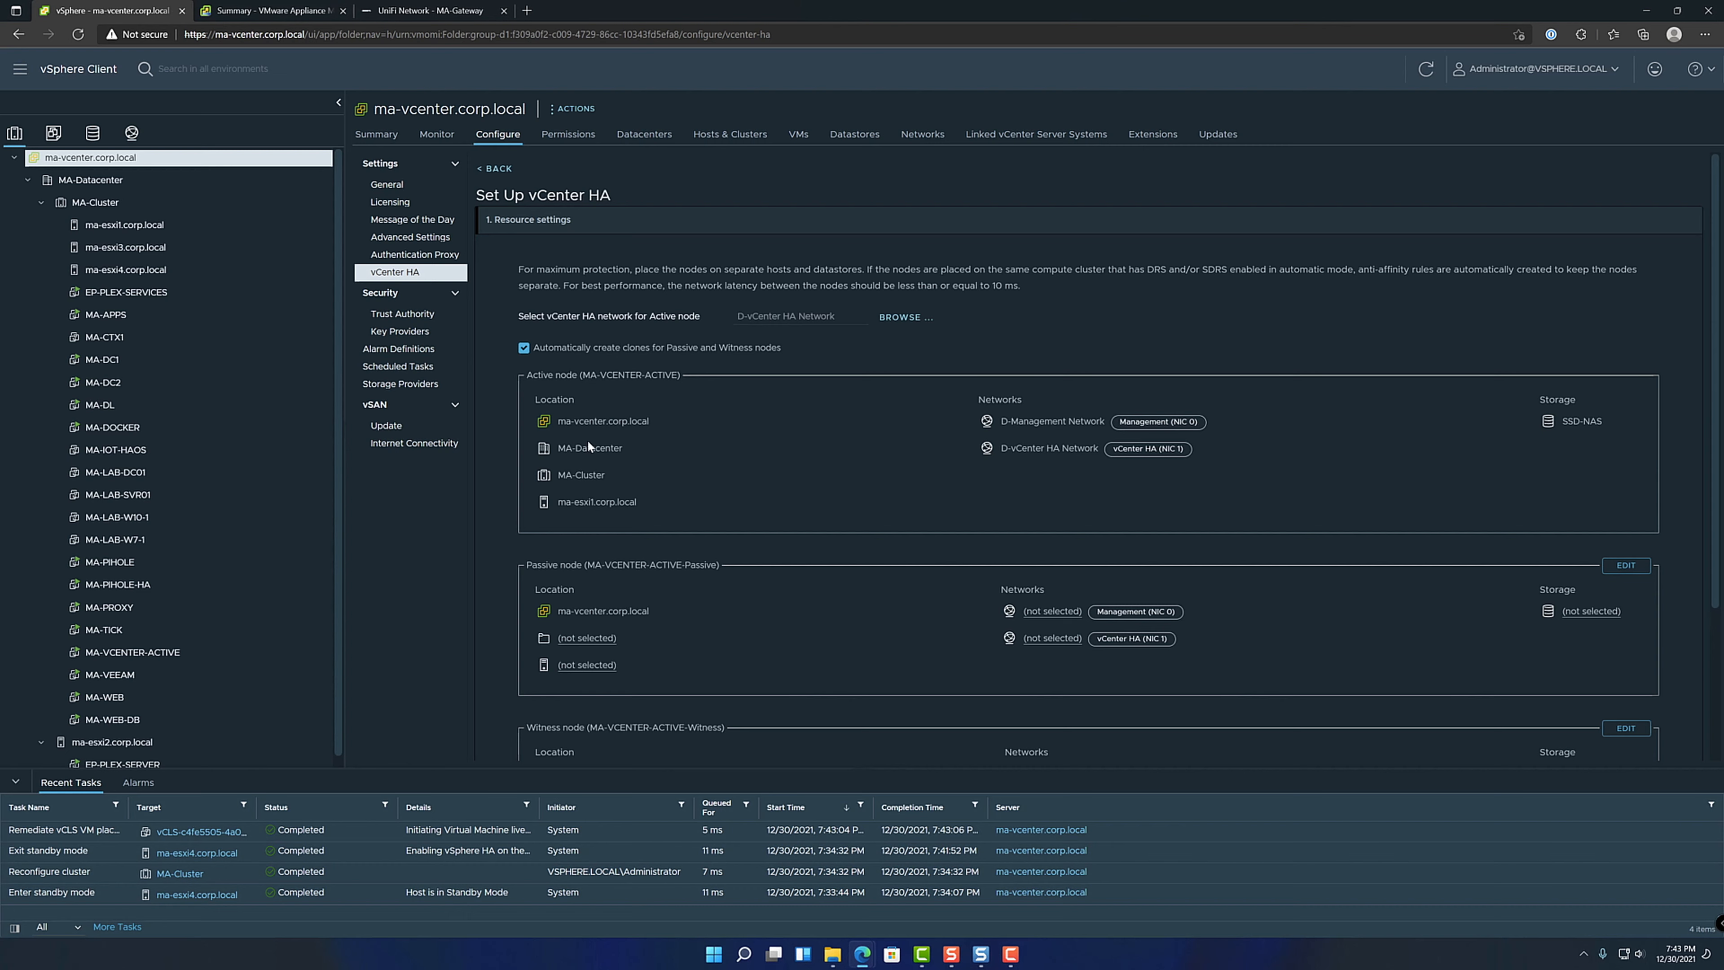
- Name the passive node's virtual machine MA-VCENTER-PASSIVE and place it in the Infrastructure folder of MA-Datacenter
scroll(589, 441, down, 2)
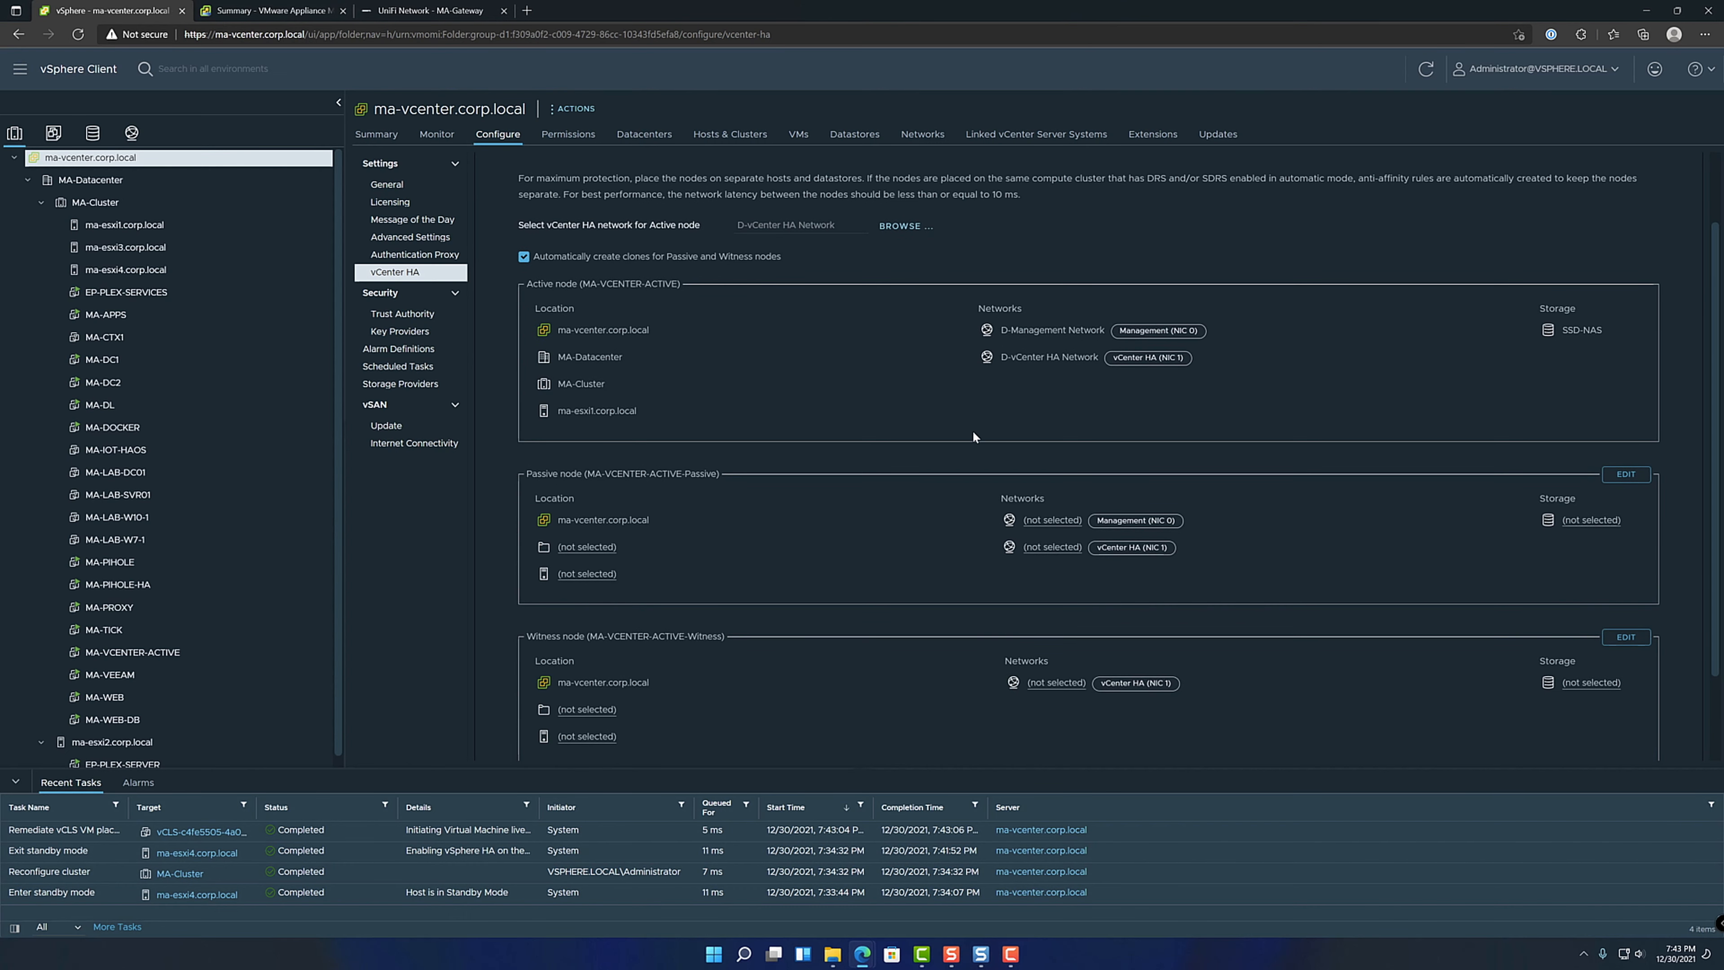
scroll(814, 422, down, 2)
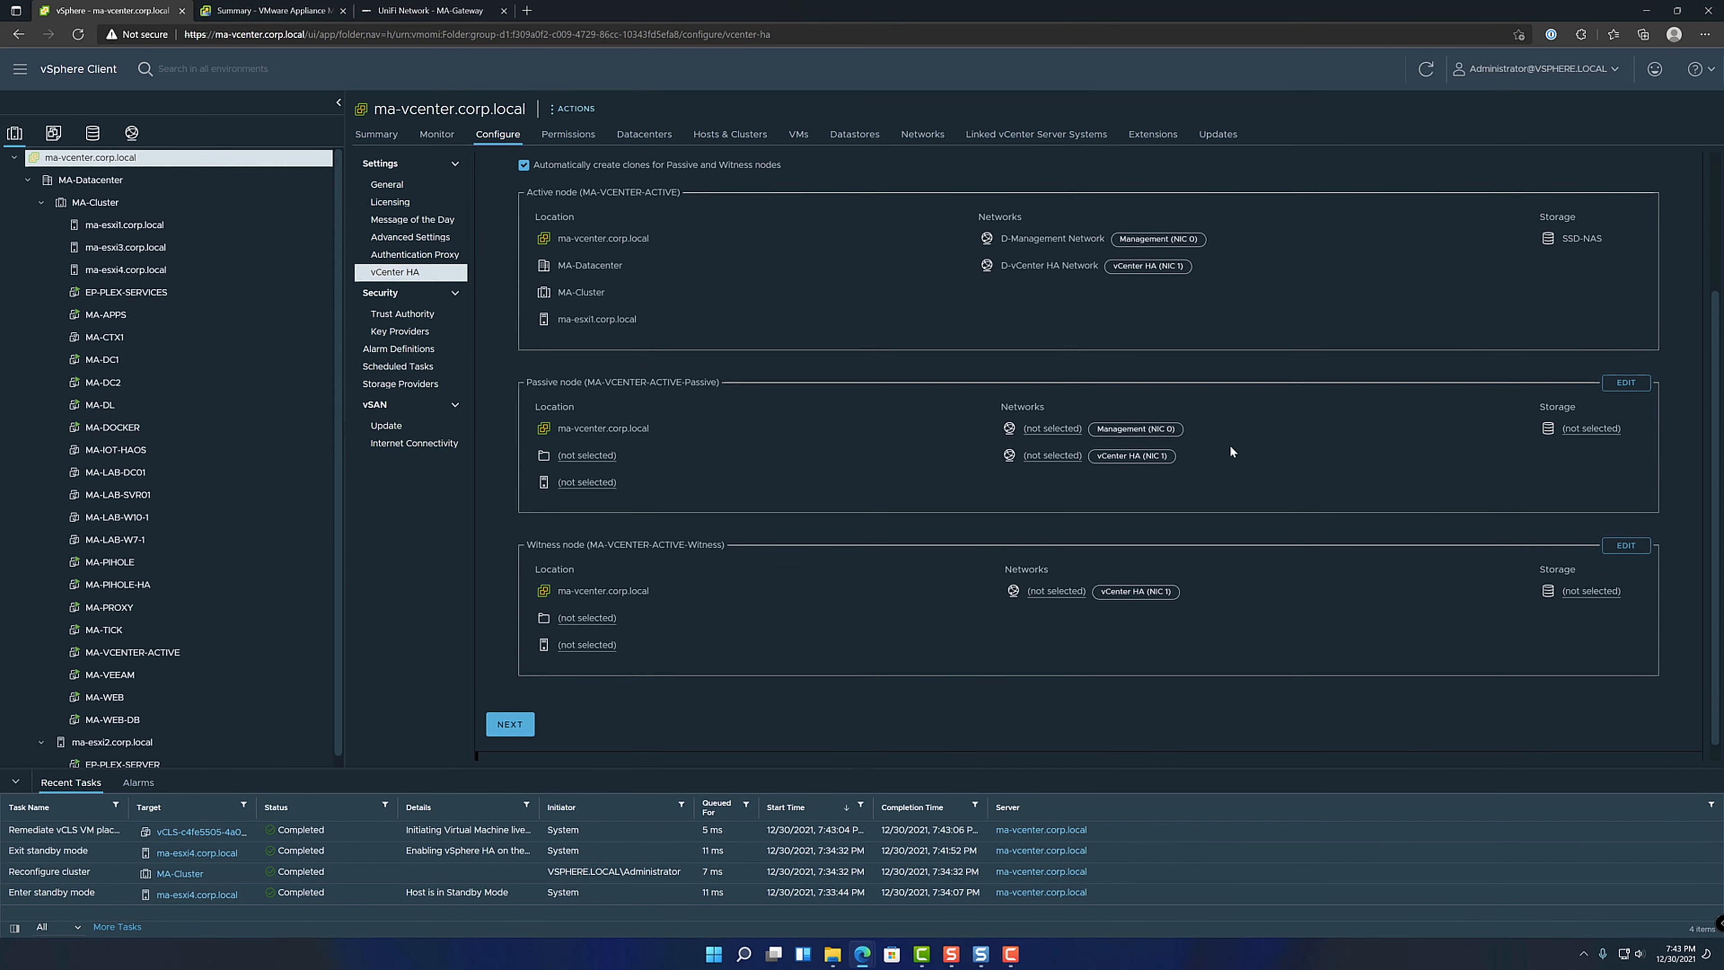
click(1629, 383)
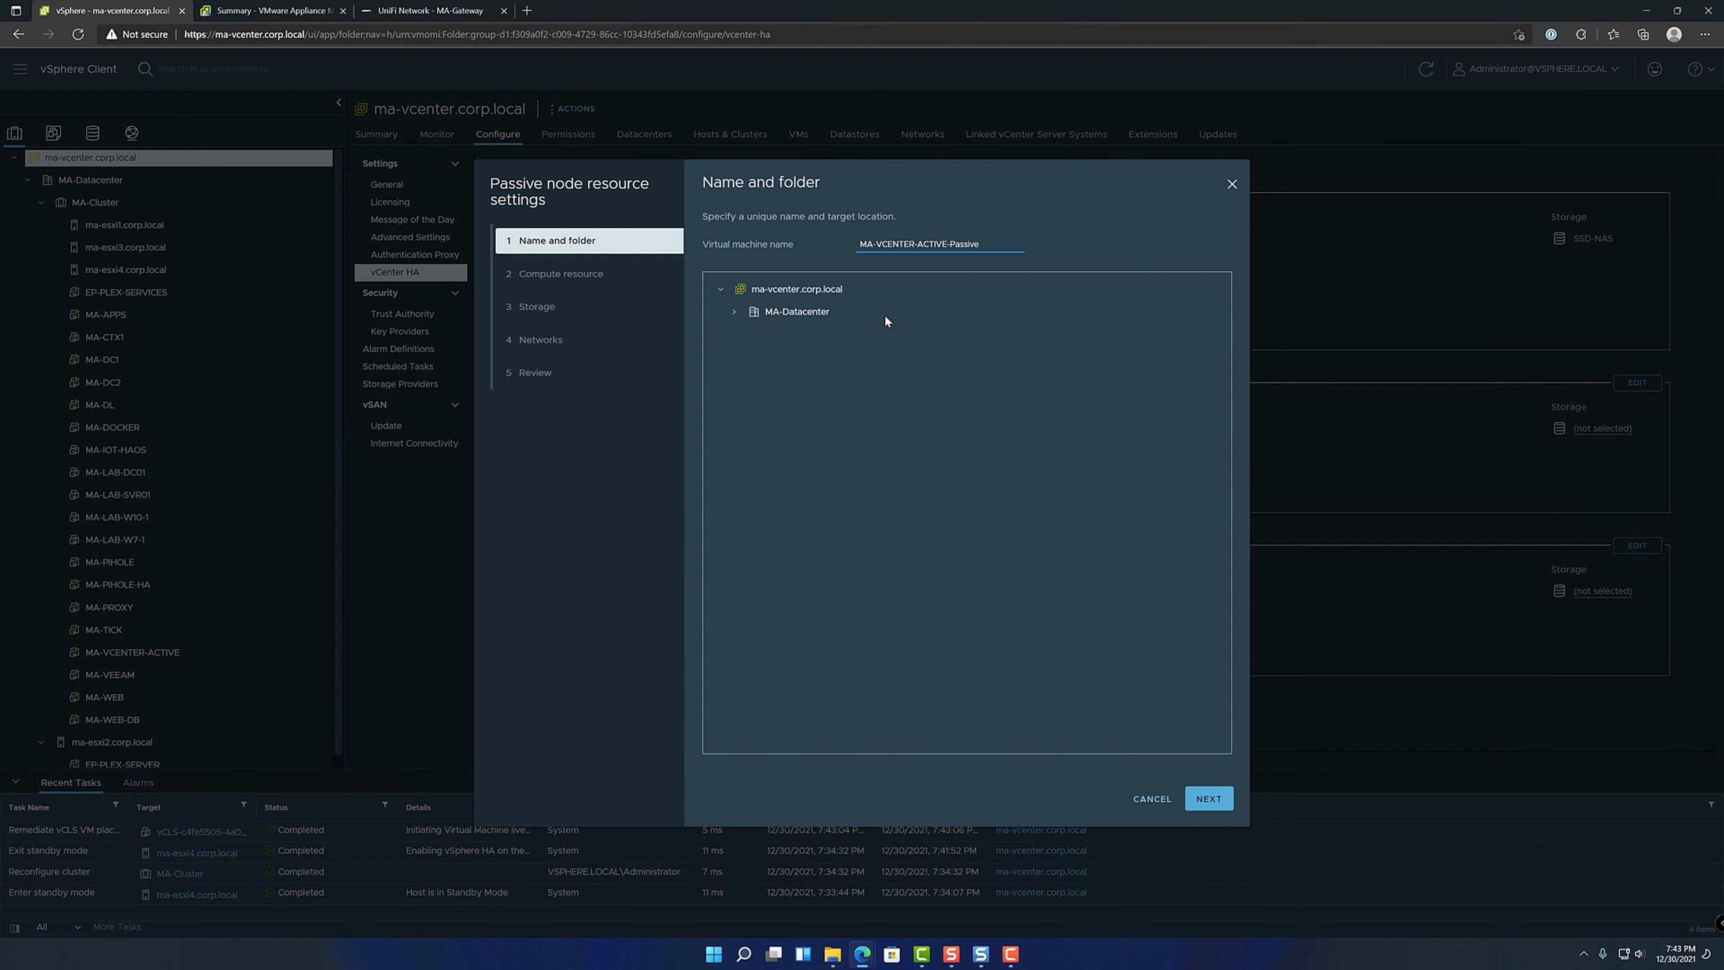
drag(918, 244, 994, 244)
text(O)
text(ASSIV)
click(735, 314)
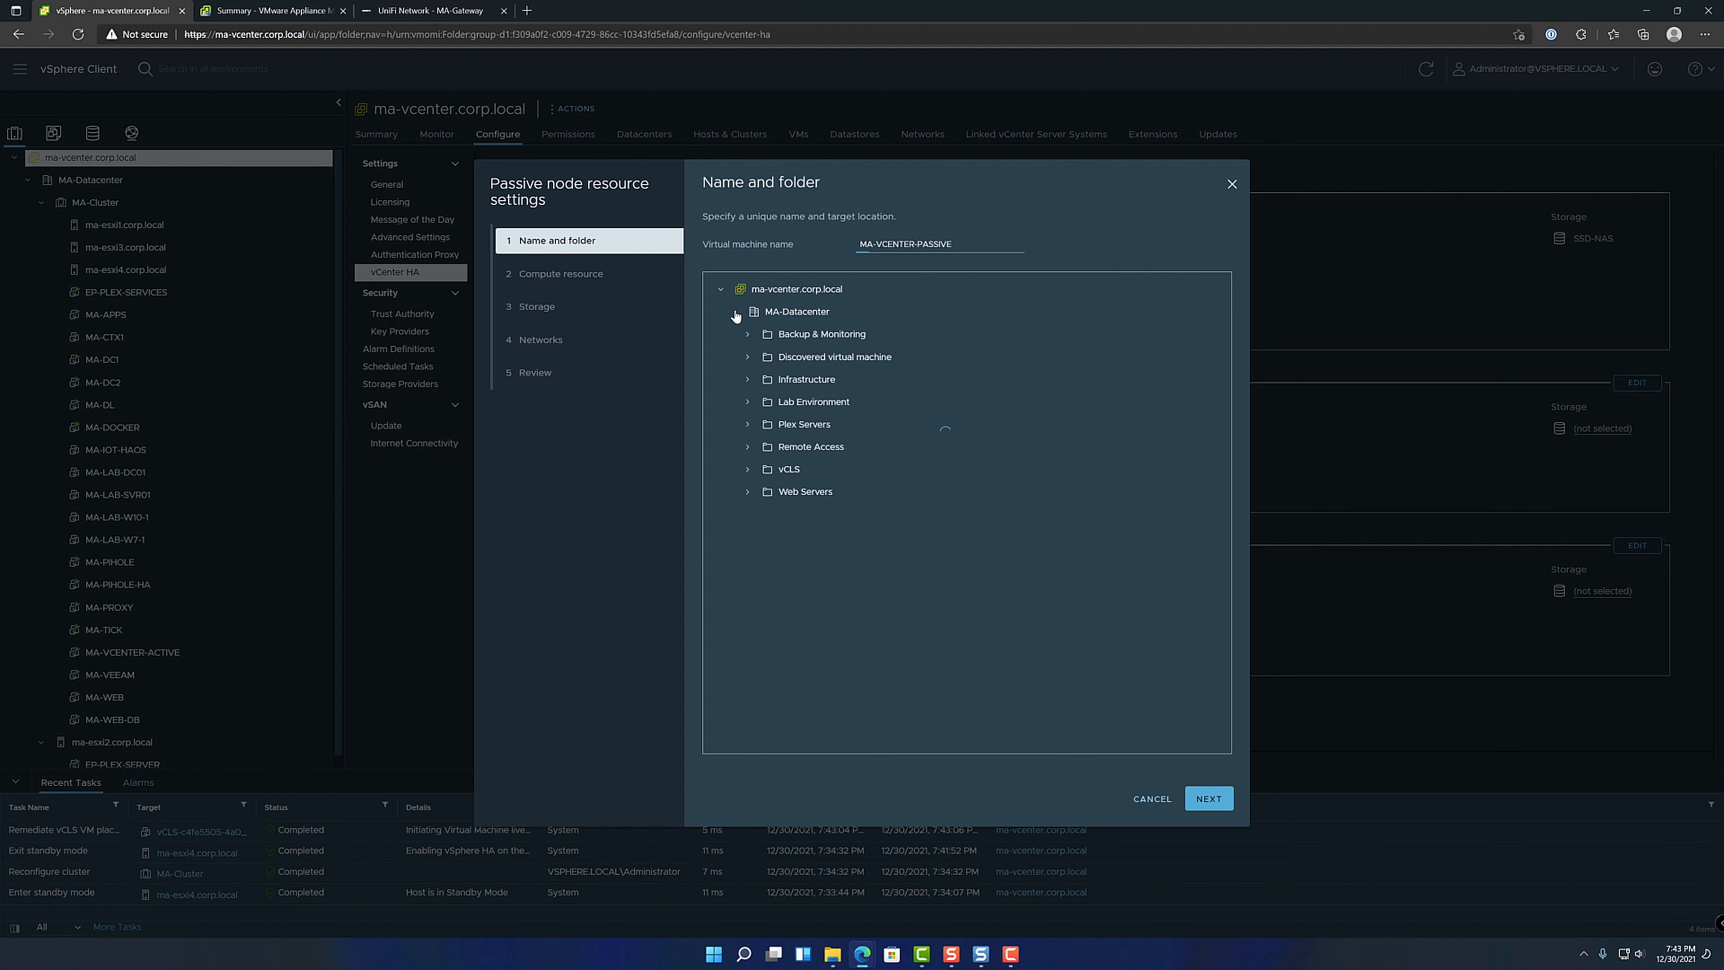
click(849, 384)
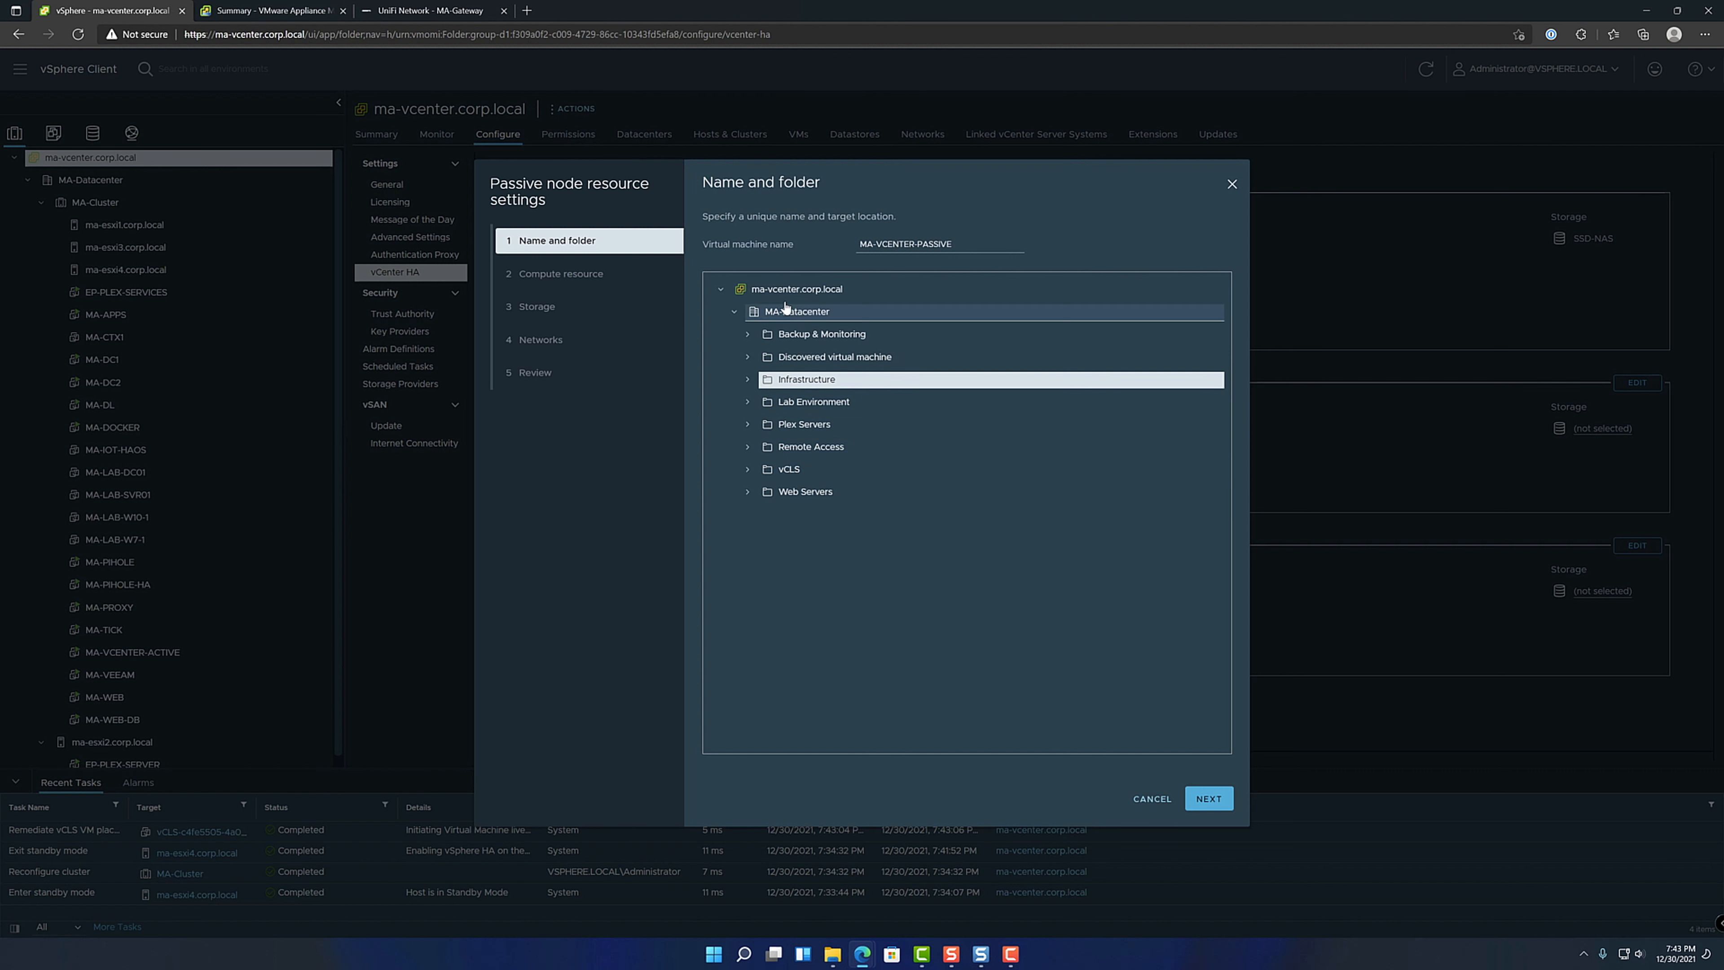
click(1209, 799)
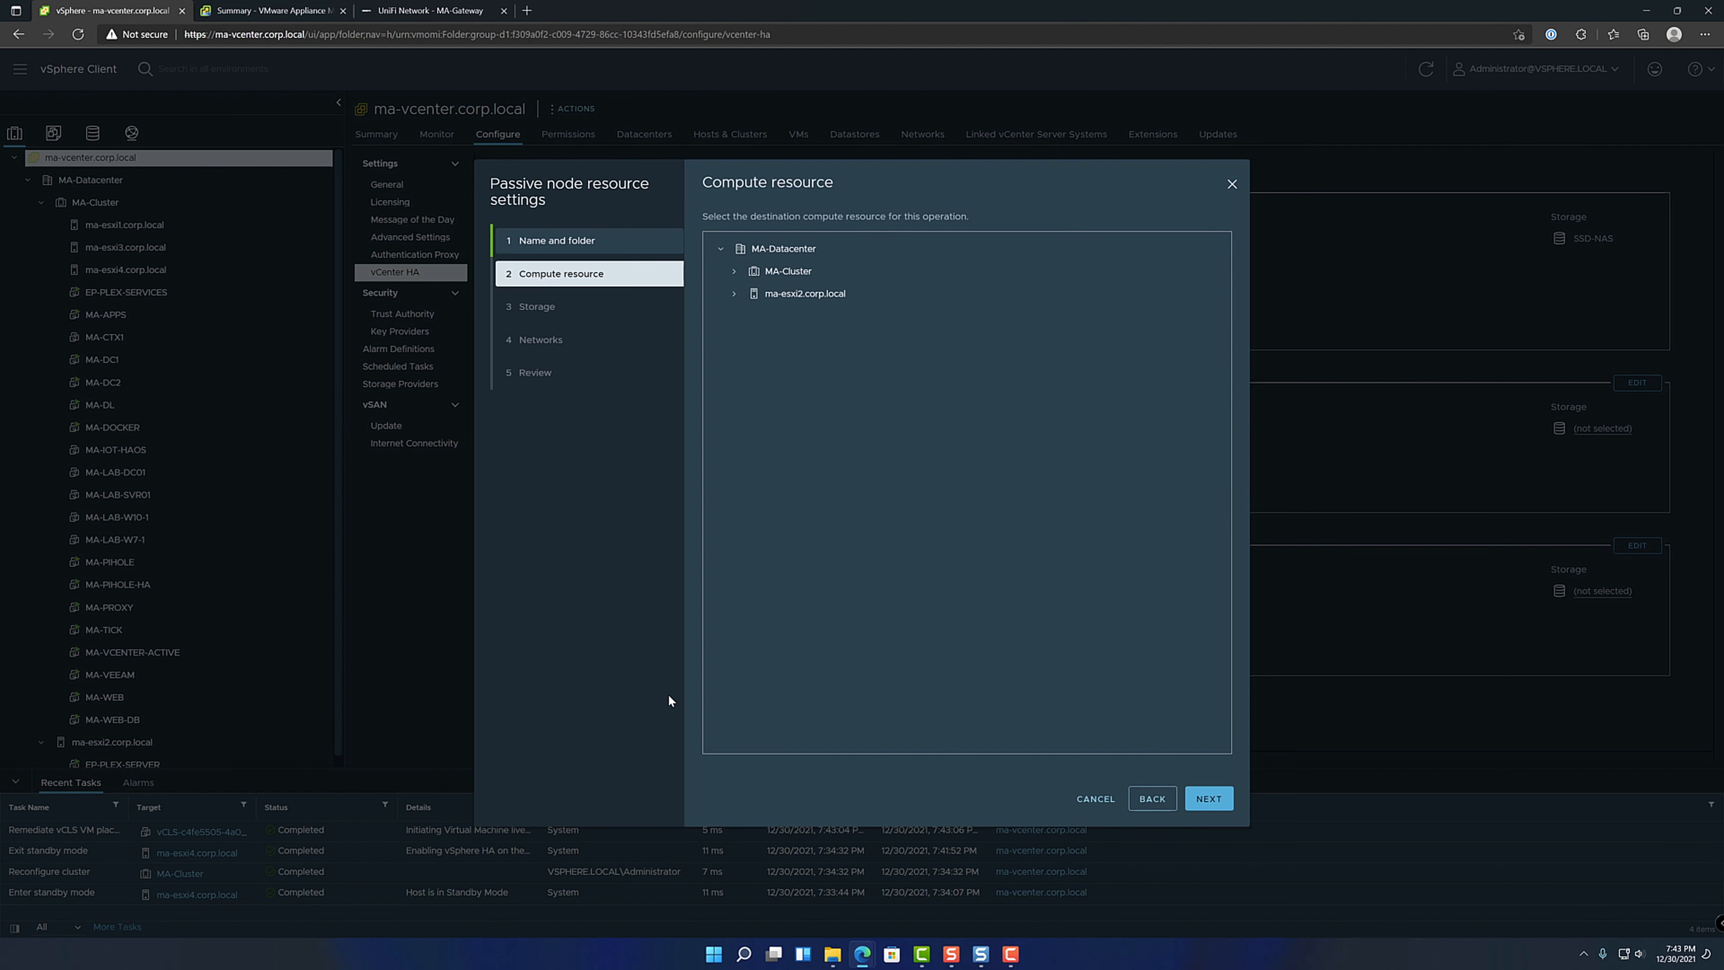
- Set the passive node's compute resource to MA-Cluster and its datastore to NAS
click(786, 273)
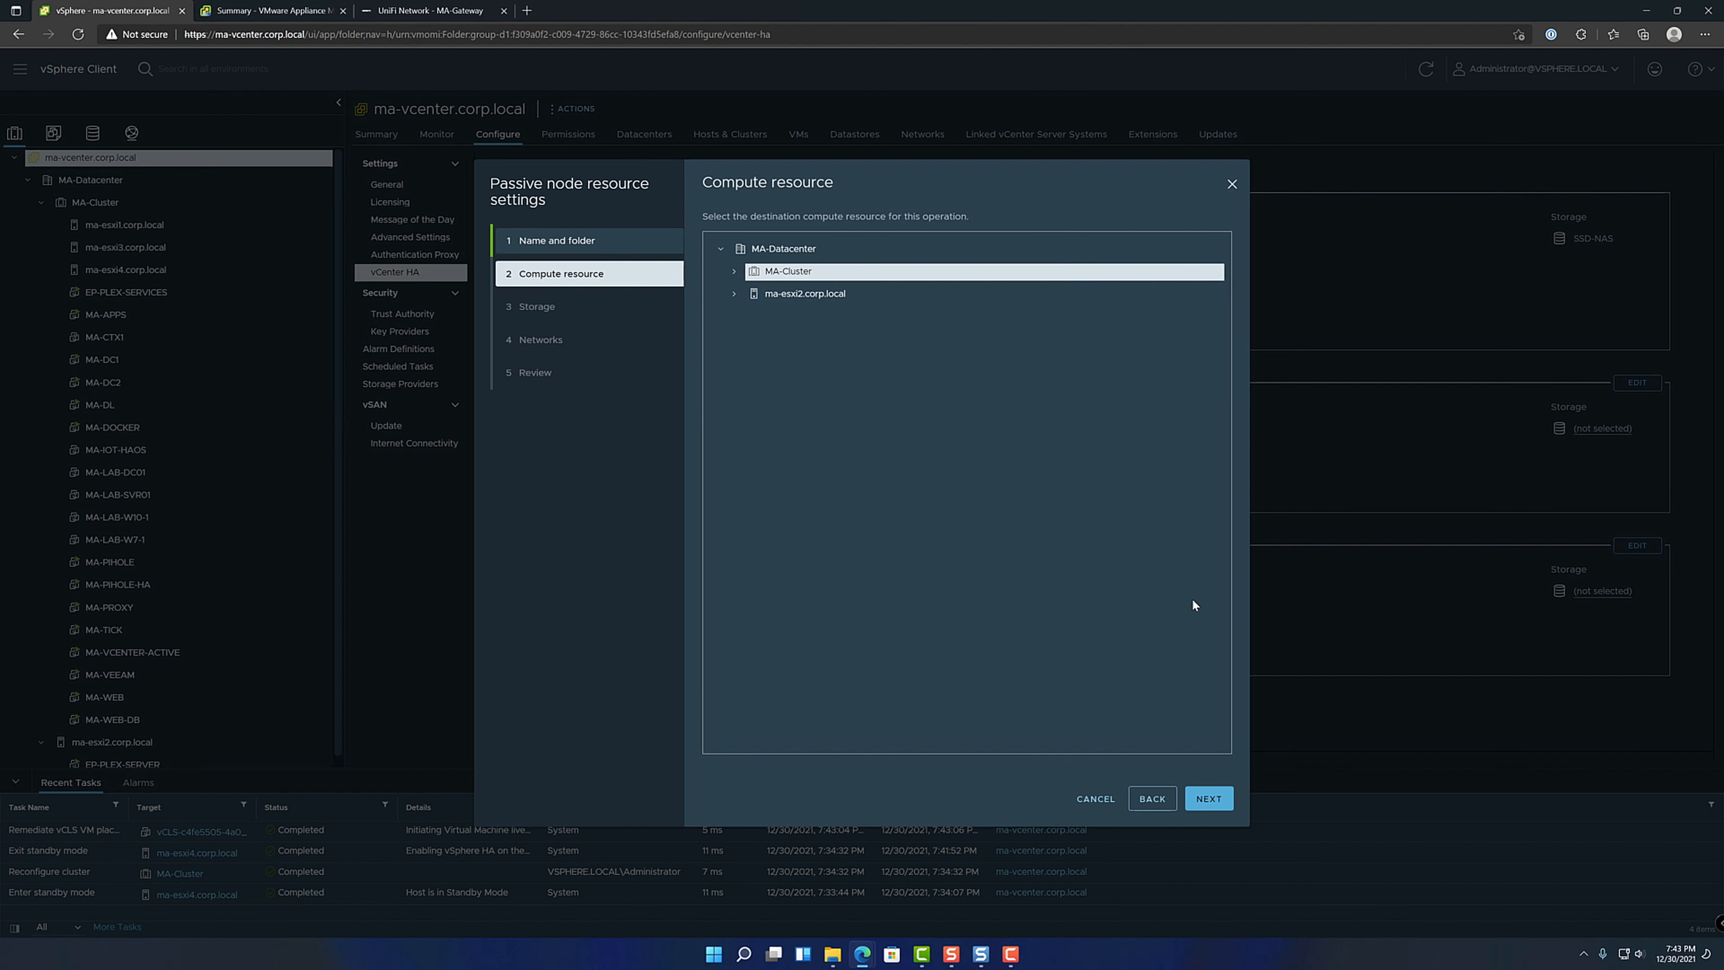
click(1209, 799)
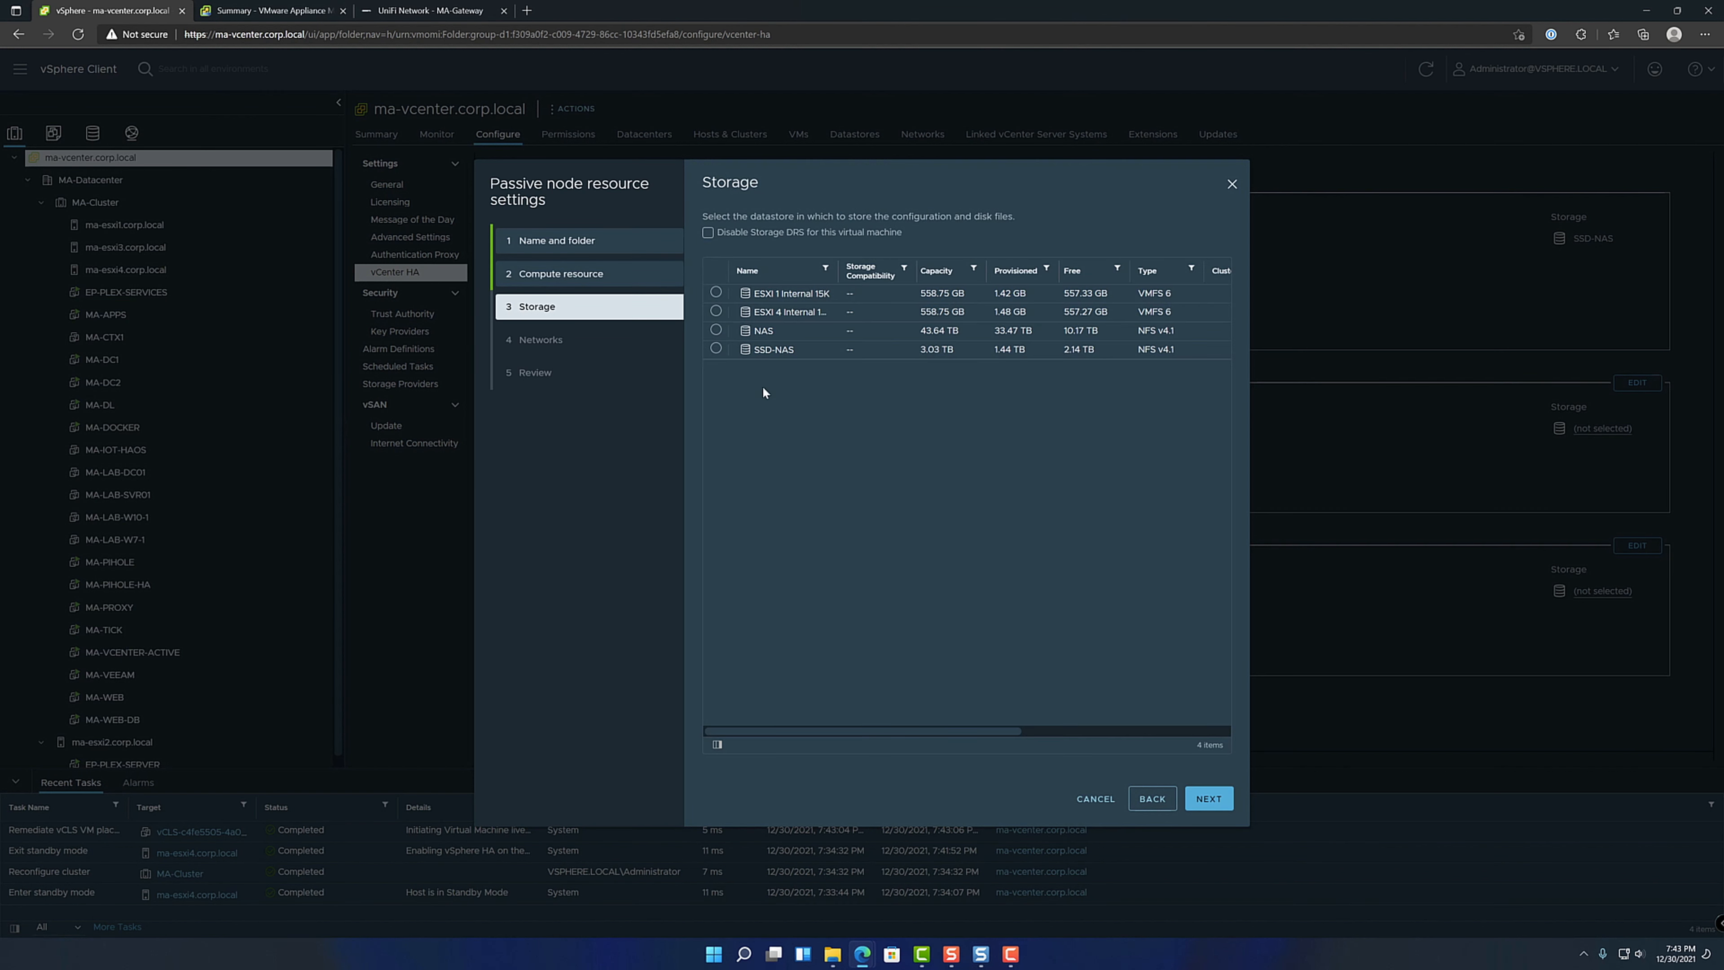
click(716, 332)
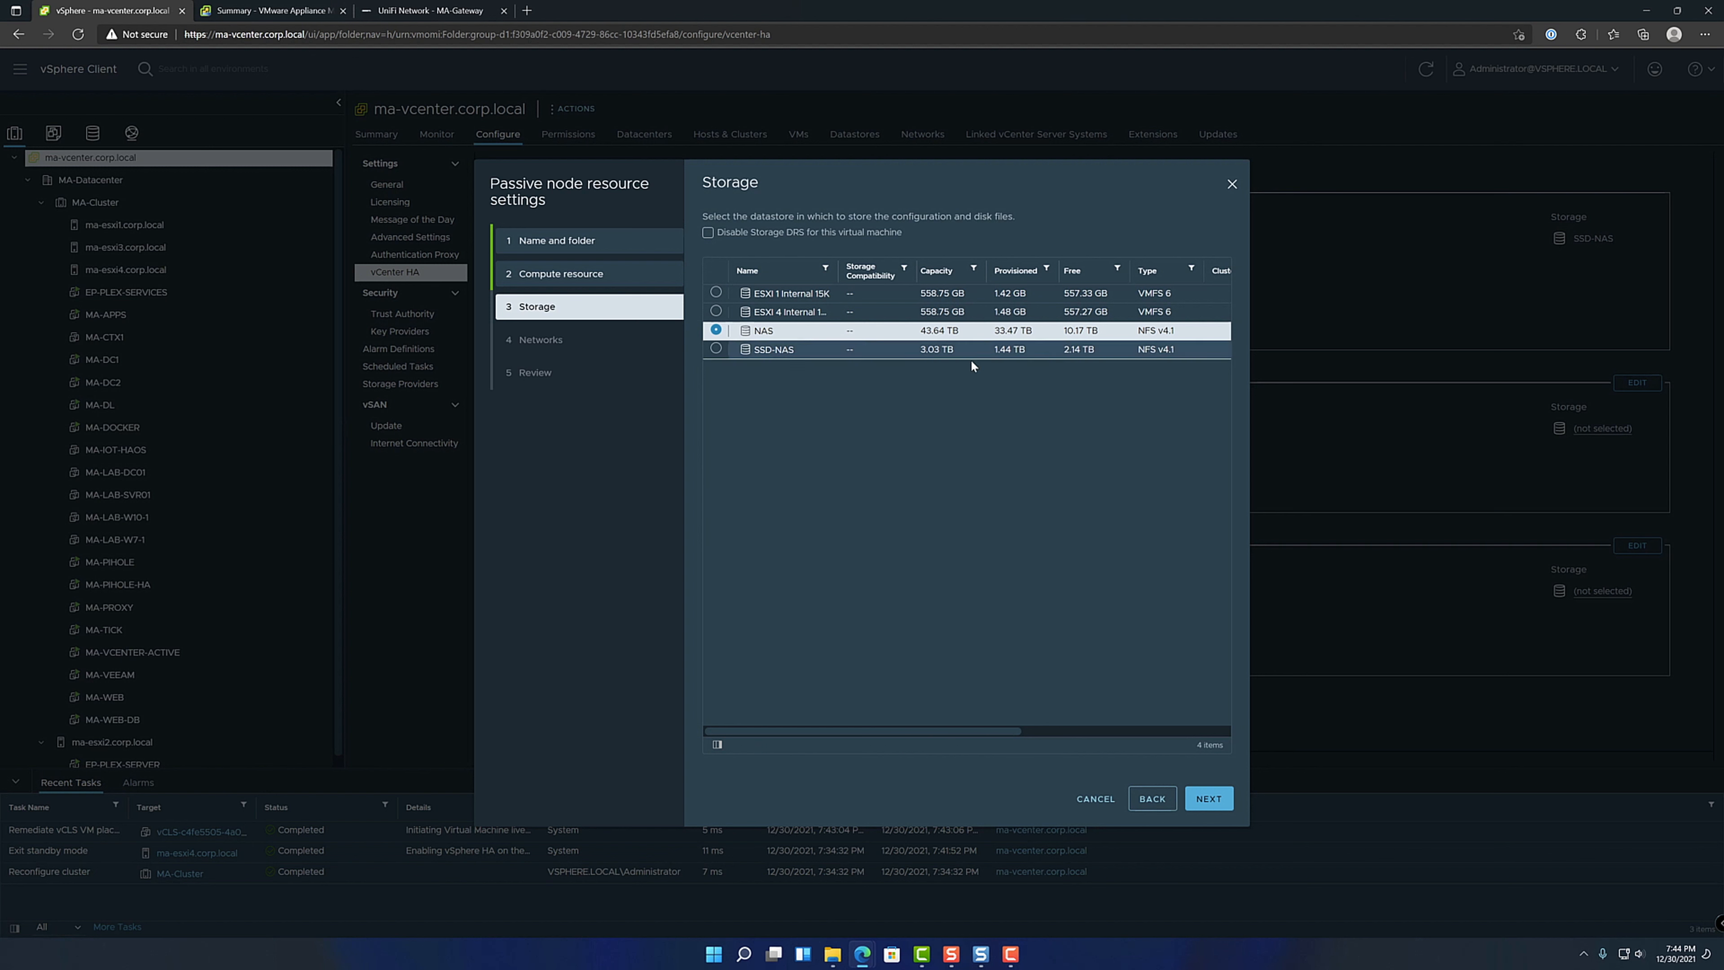
click(1210, 799)
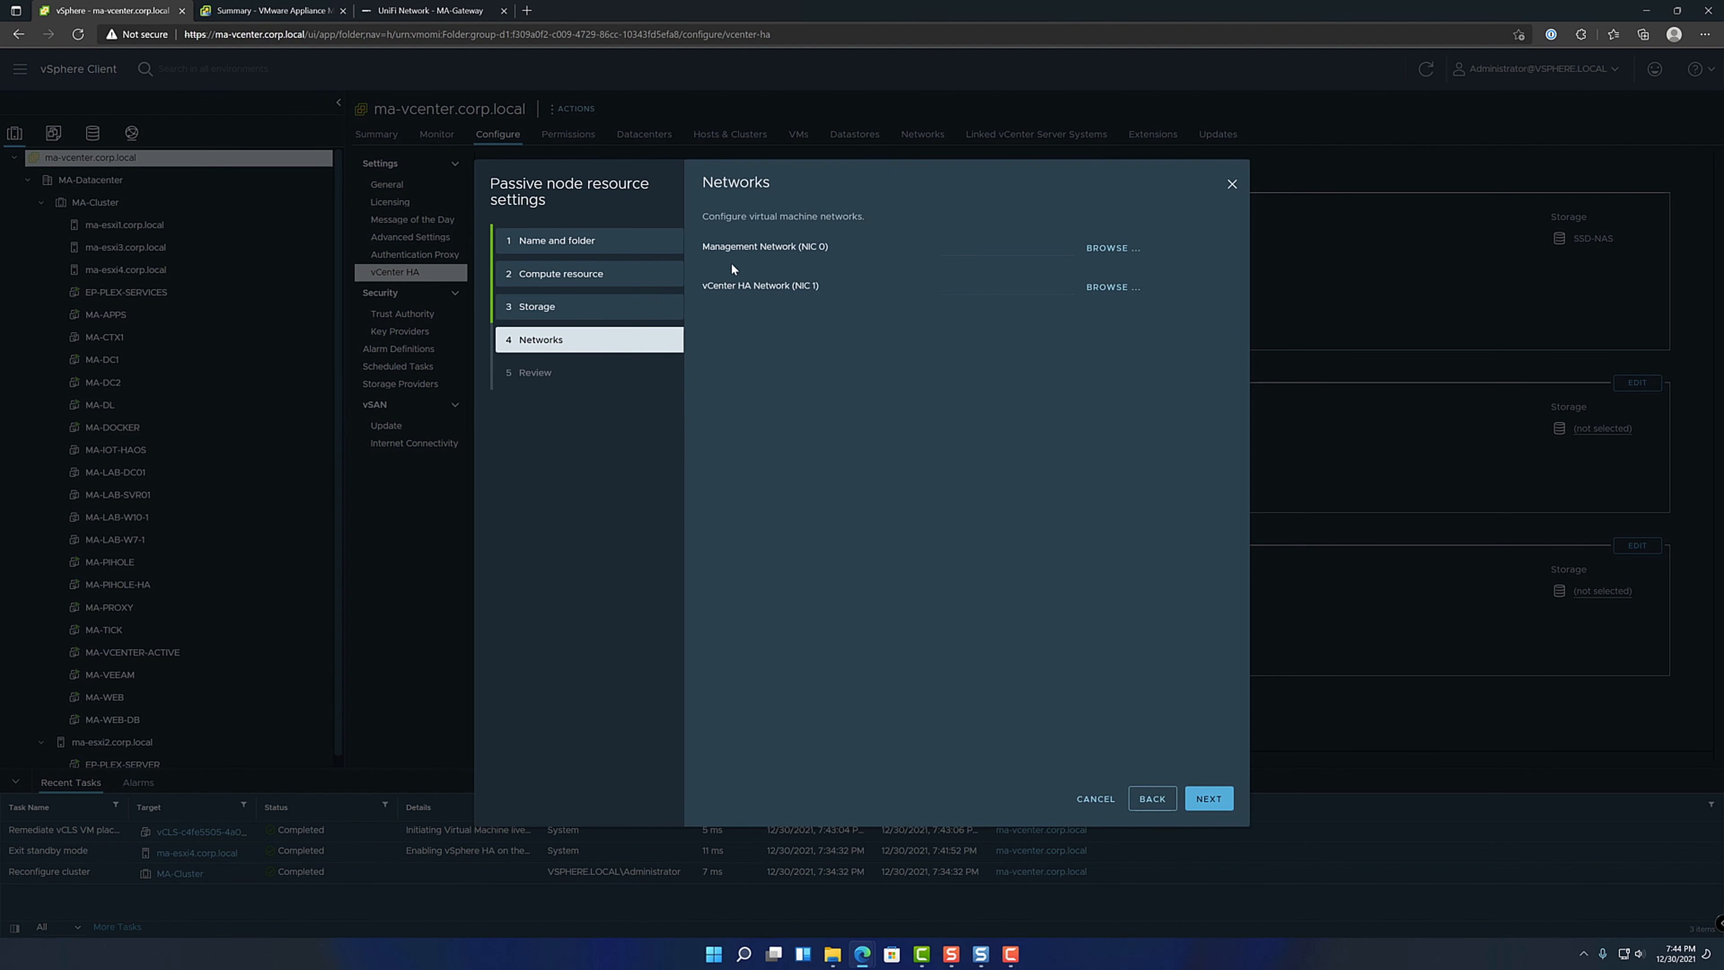
- Assign D-Management Network to the passive node's NIC 0 and D-vCenter HA Network to NIC 1, and save its resource settings
click(1113, 250)
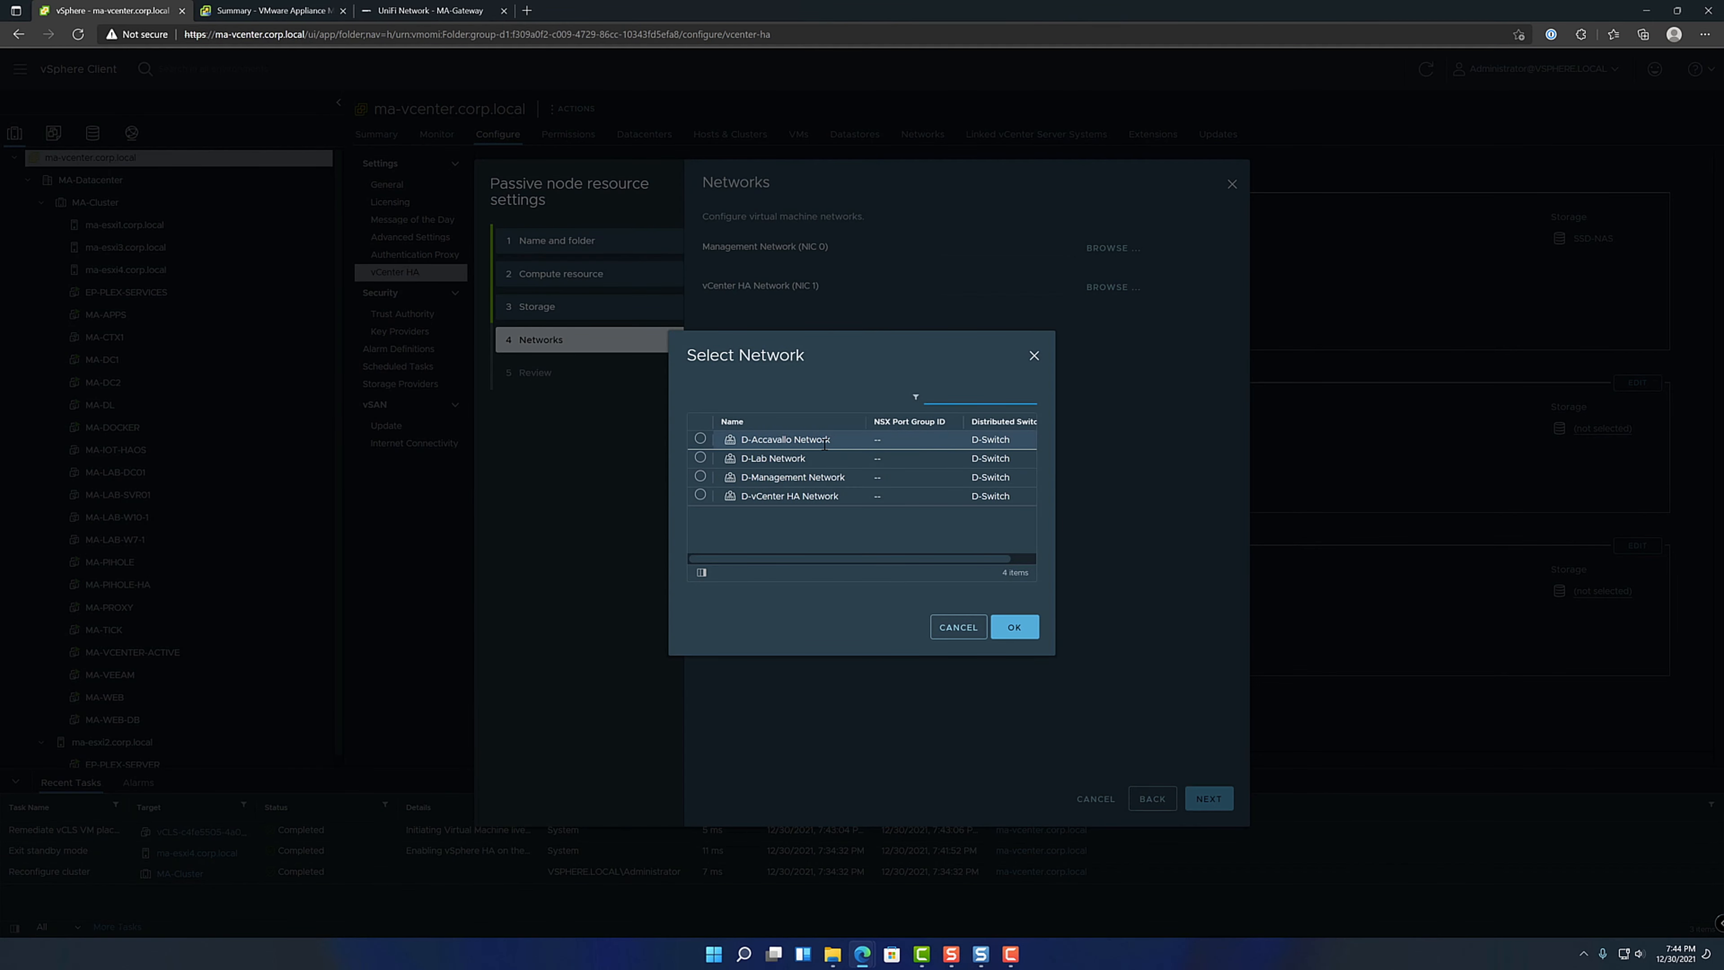
click(701, 478)
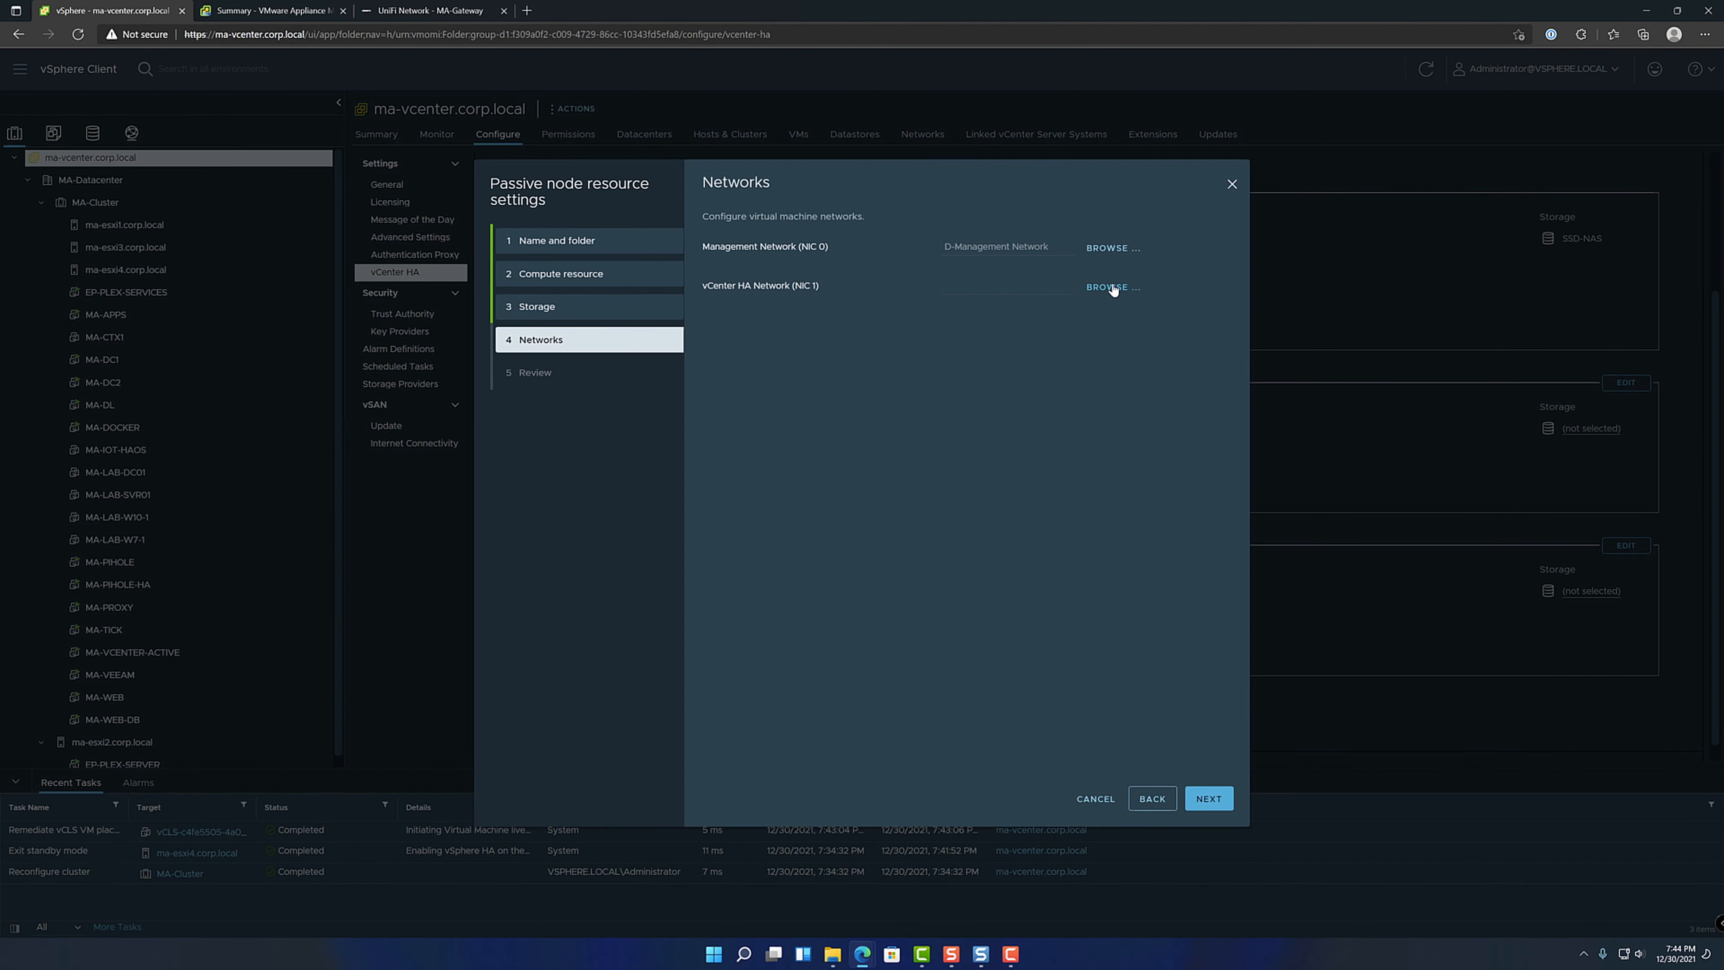
click(1113, 287)
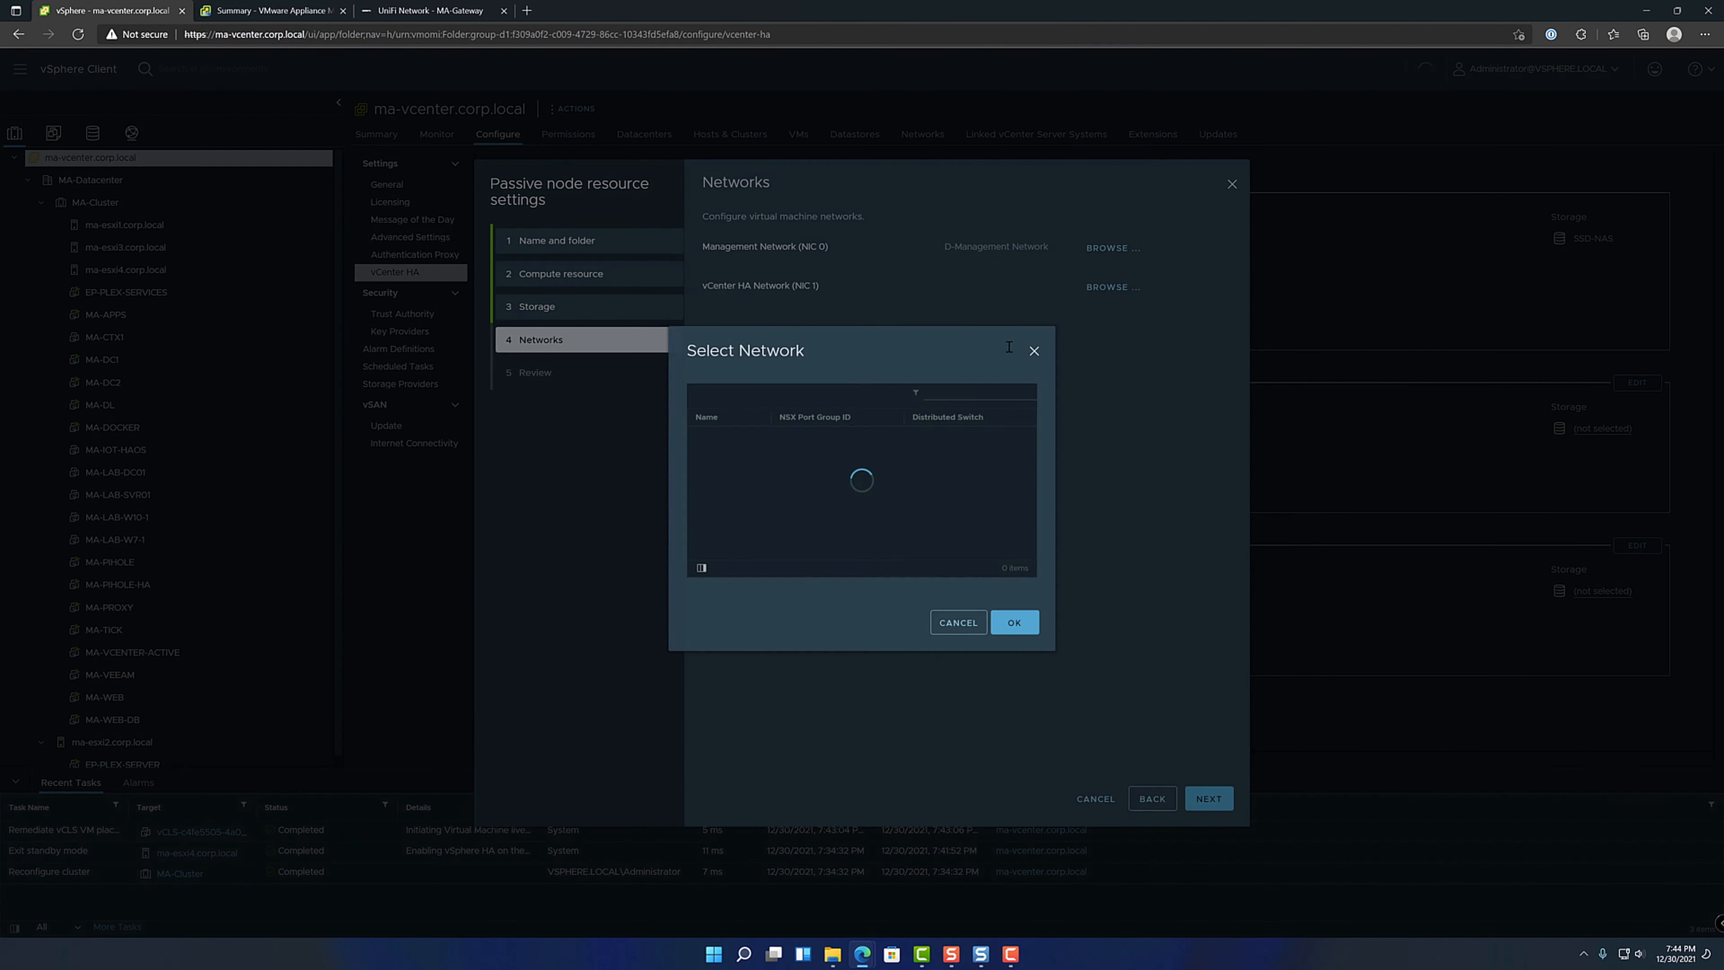
click(849, 495)
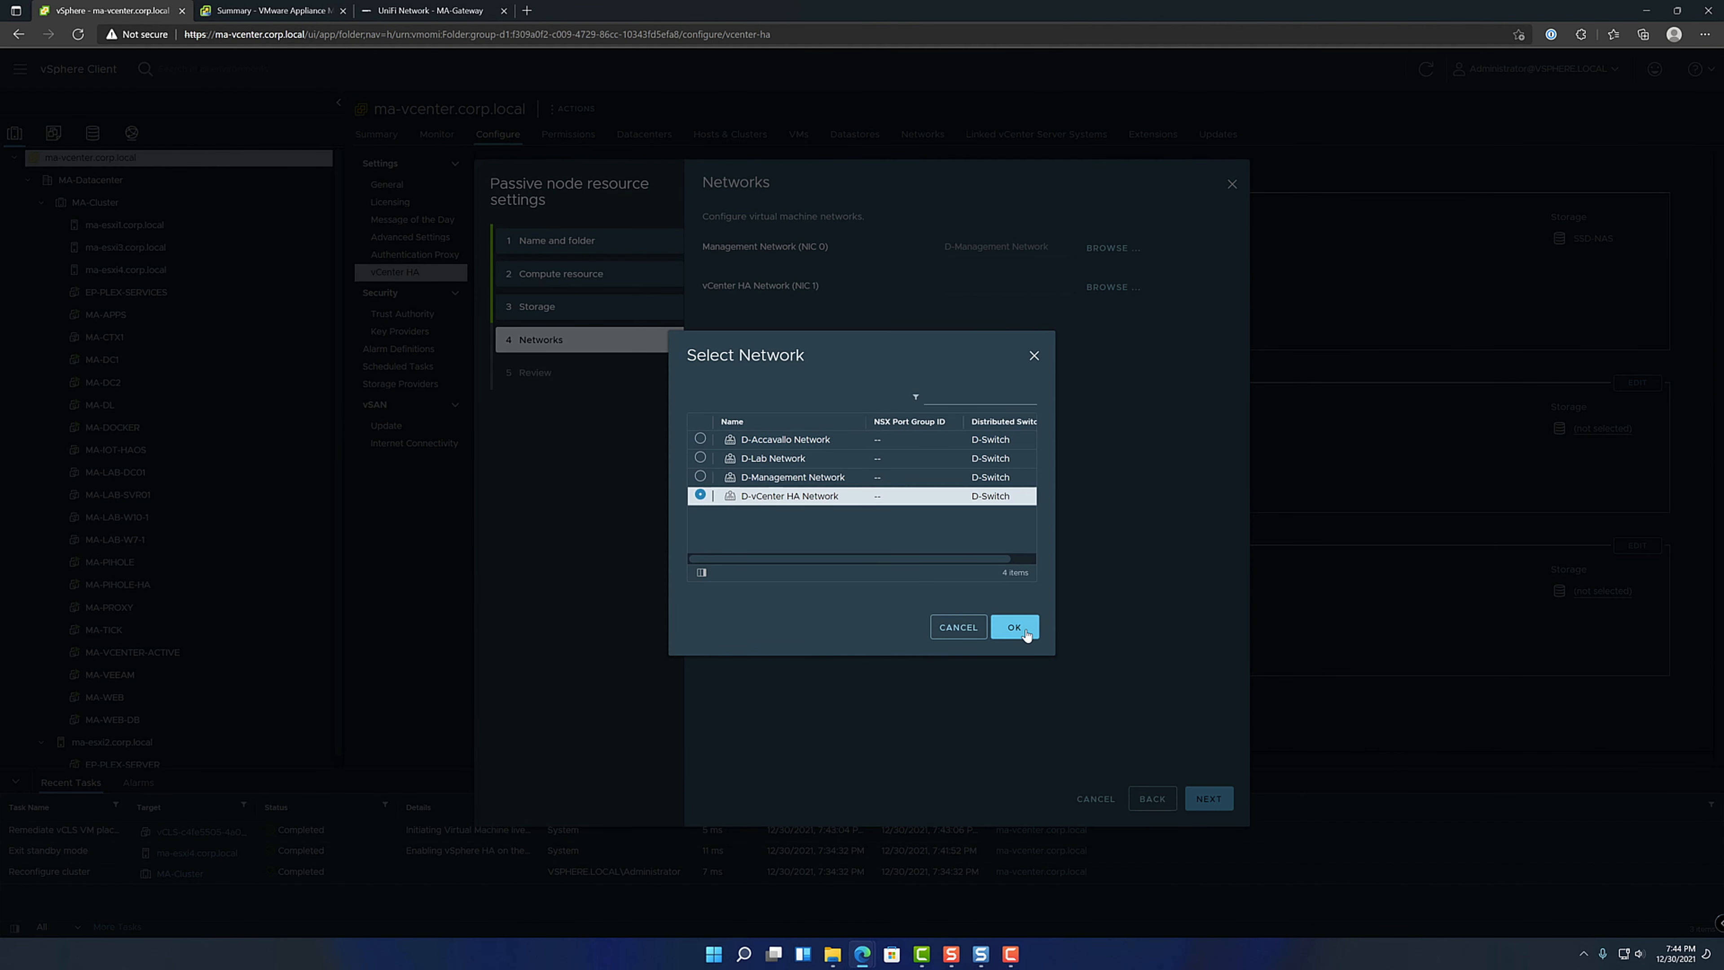
click(1014, 627)
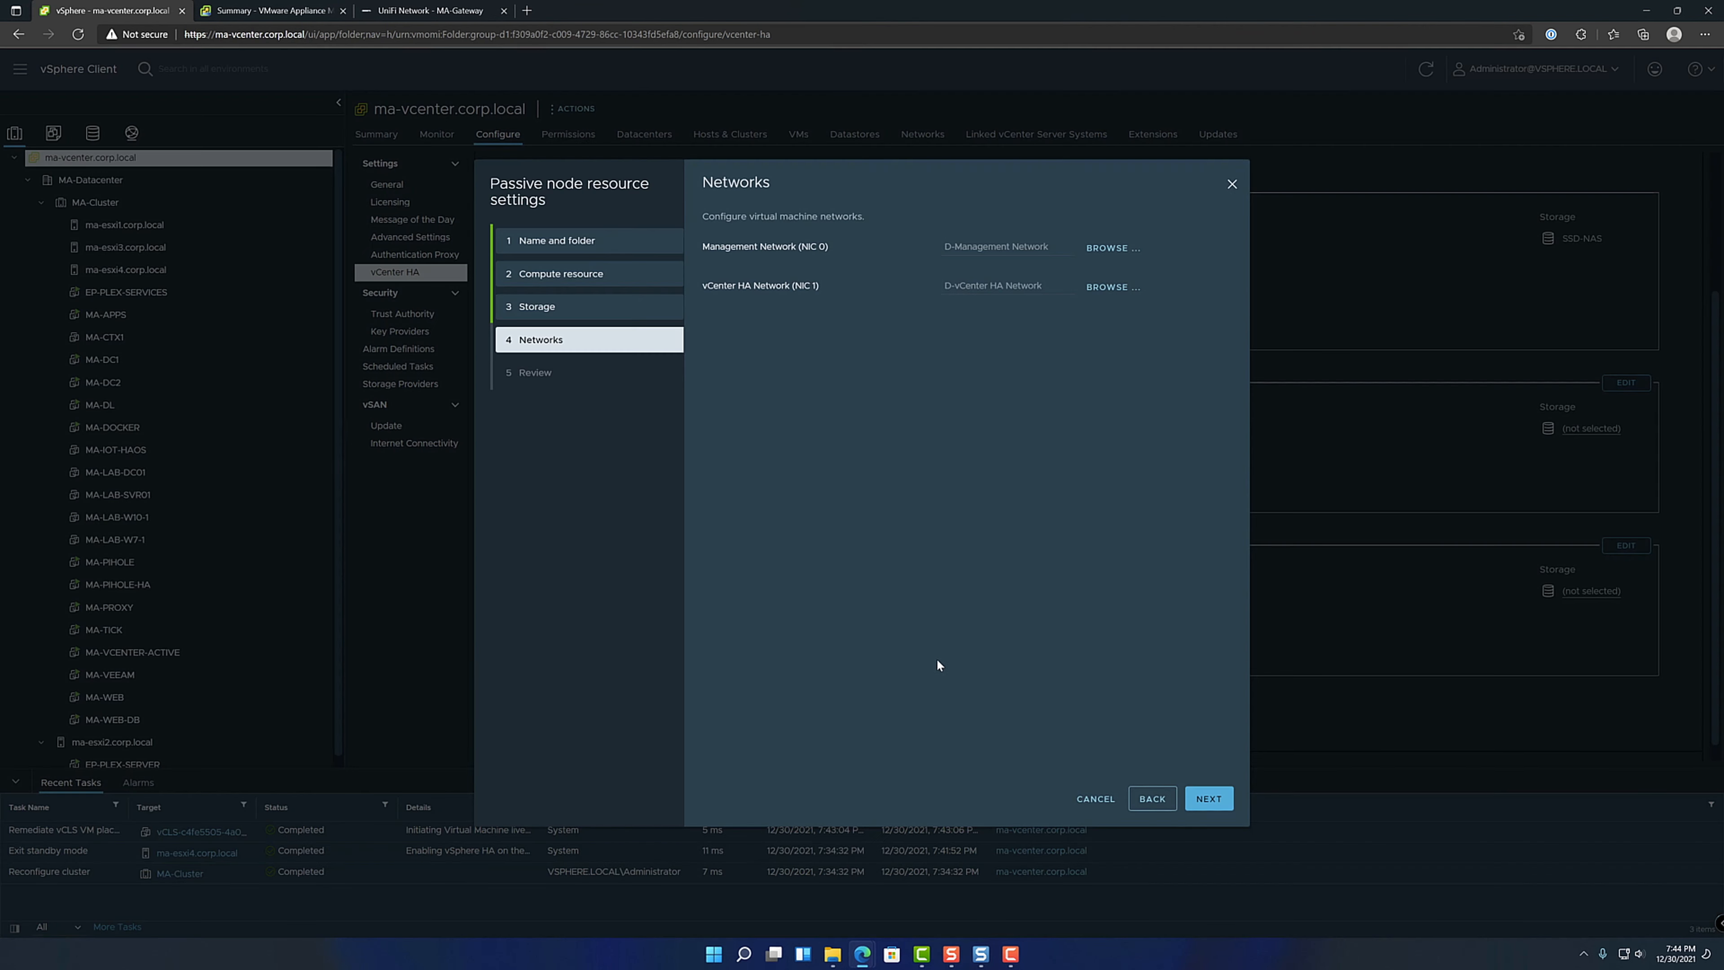
click(1196, 799)
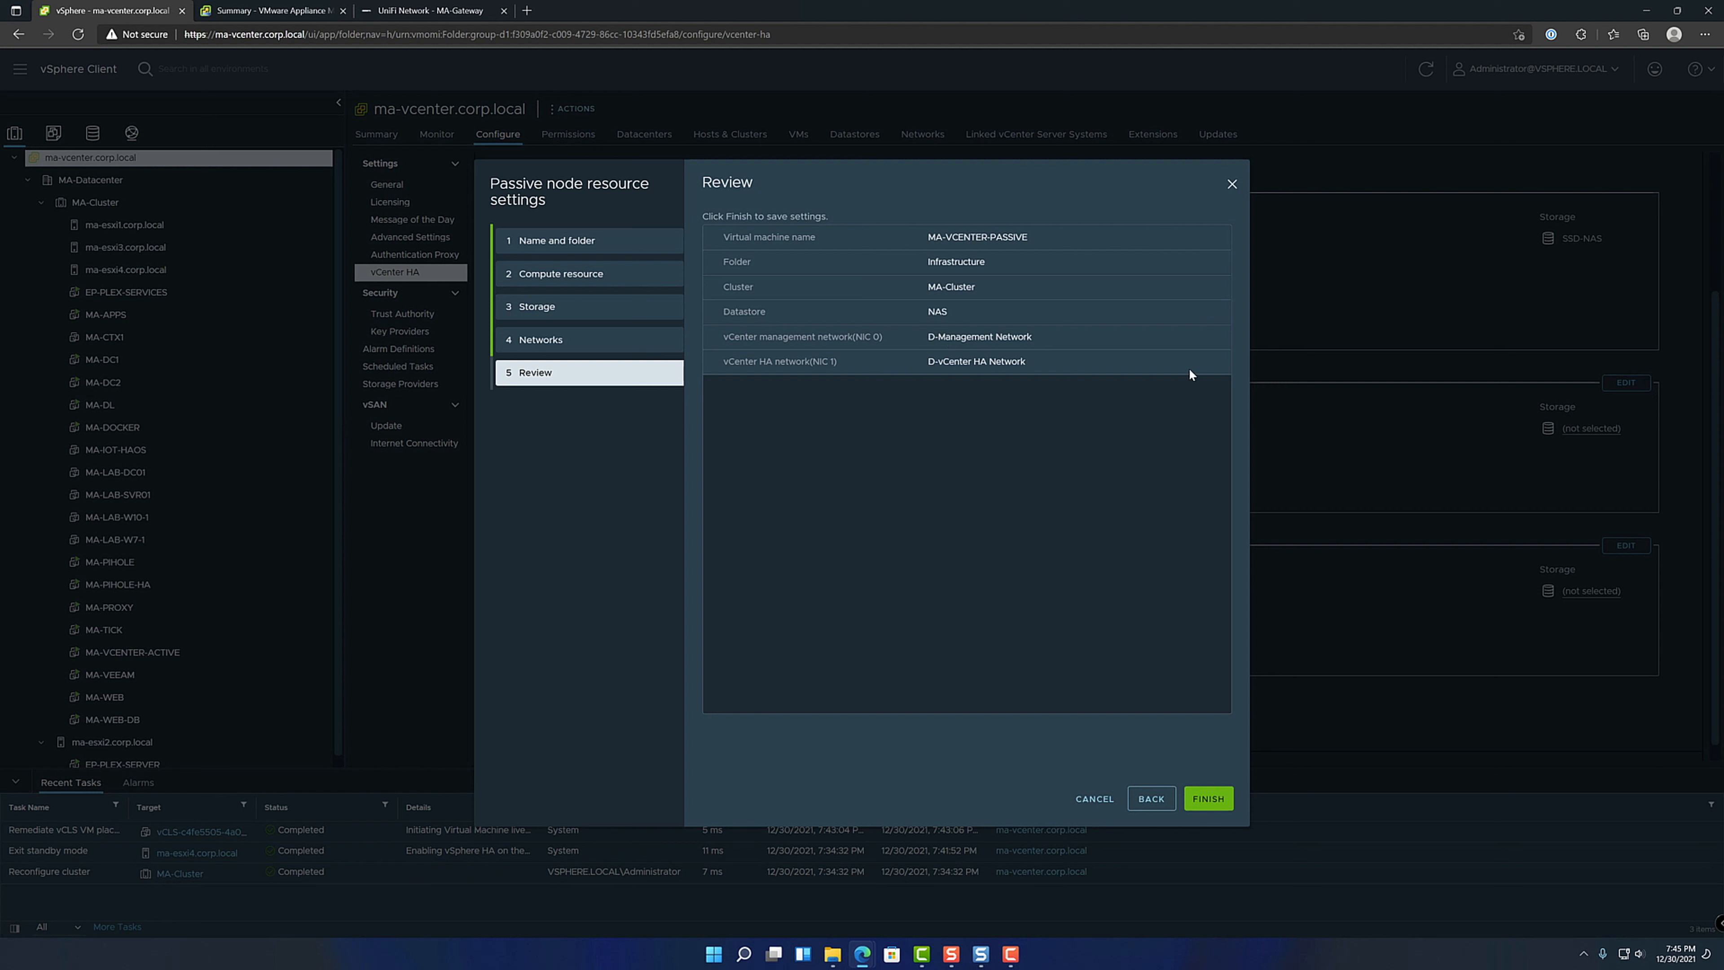
click(1208, 798)
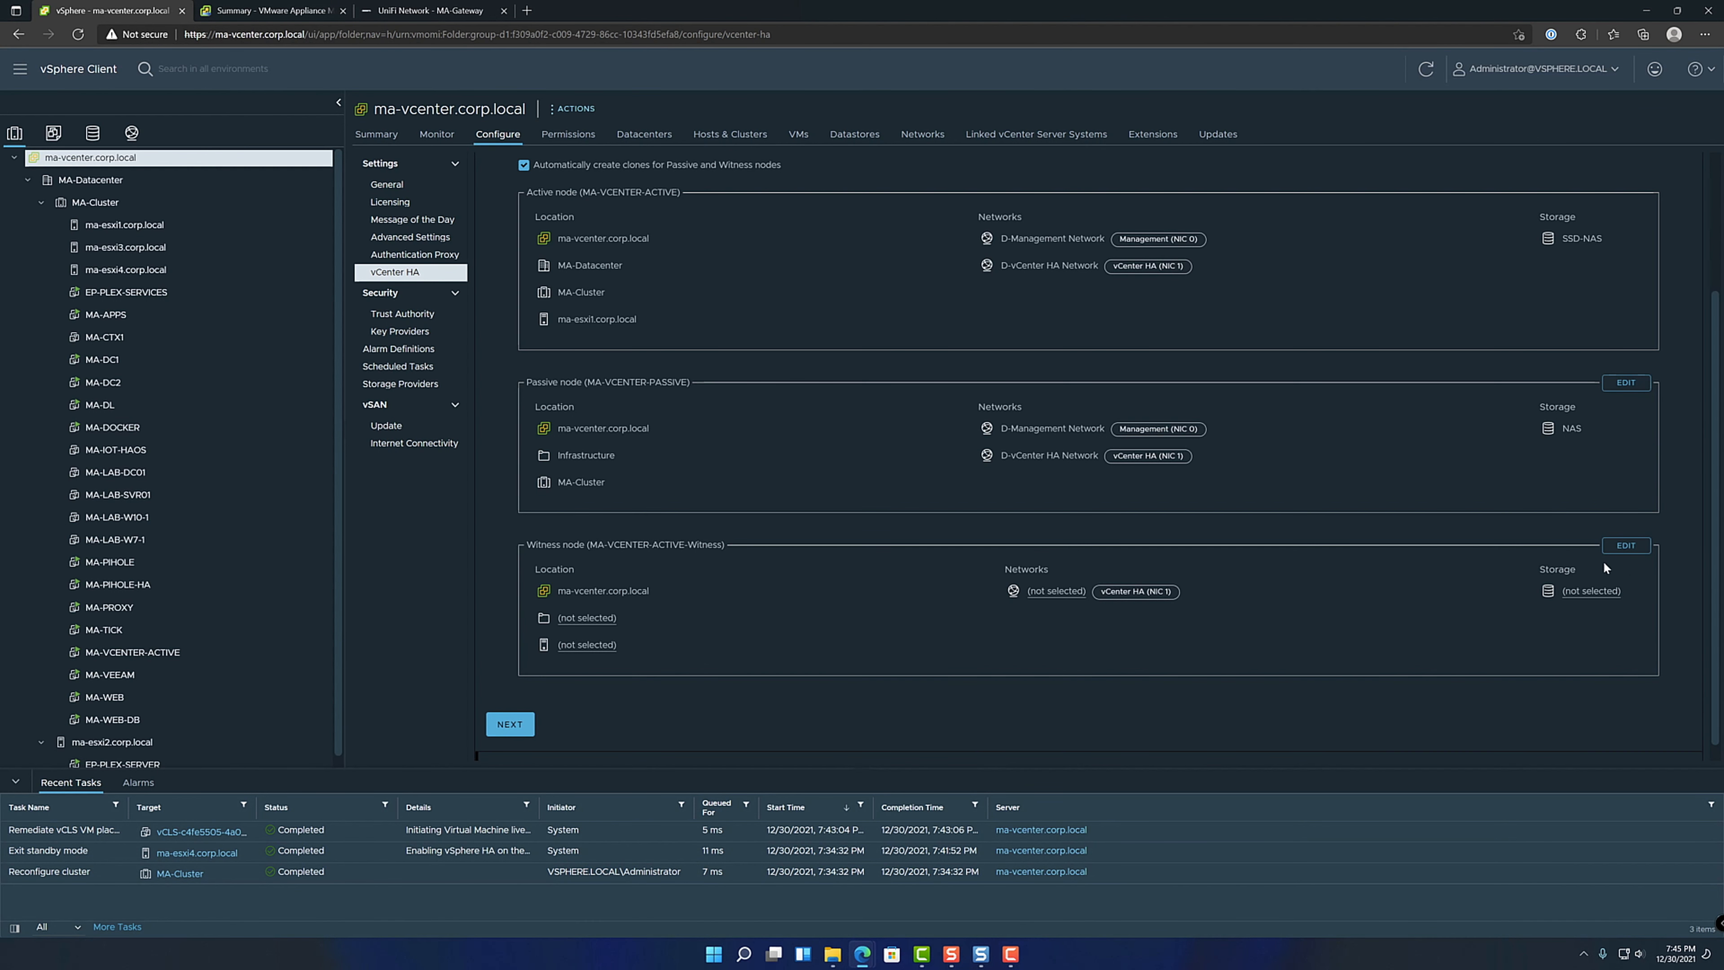
- Name the witness node's virtual machine MA-VCENTER-WITNESS and place it in the Infrastructure folder of MA-Datacenter
click(1628, 548)
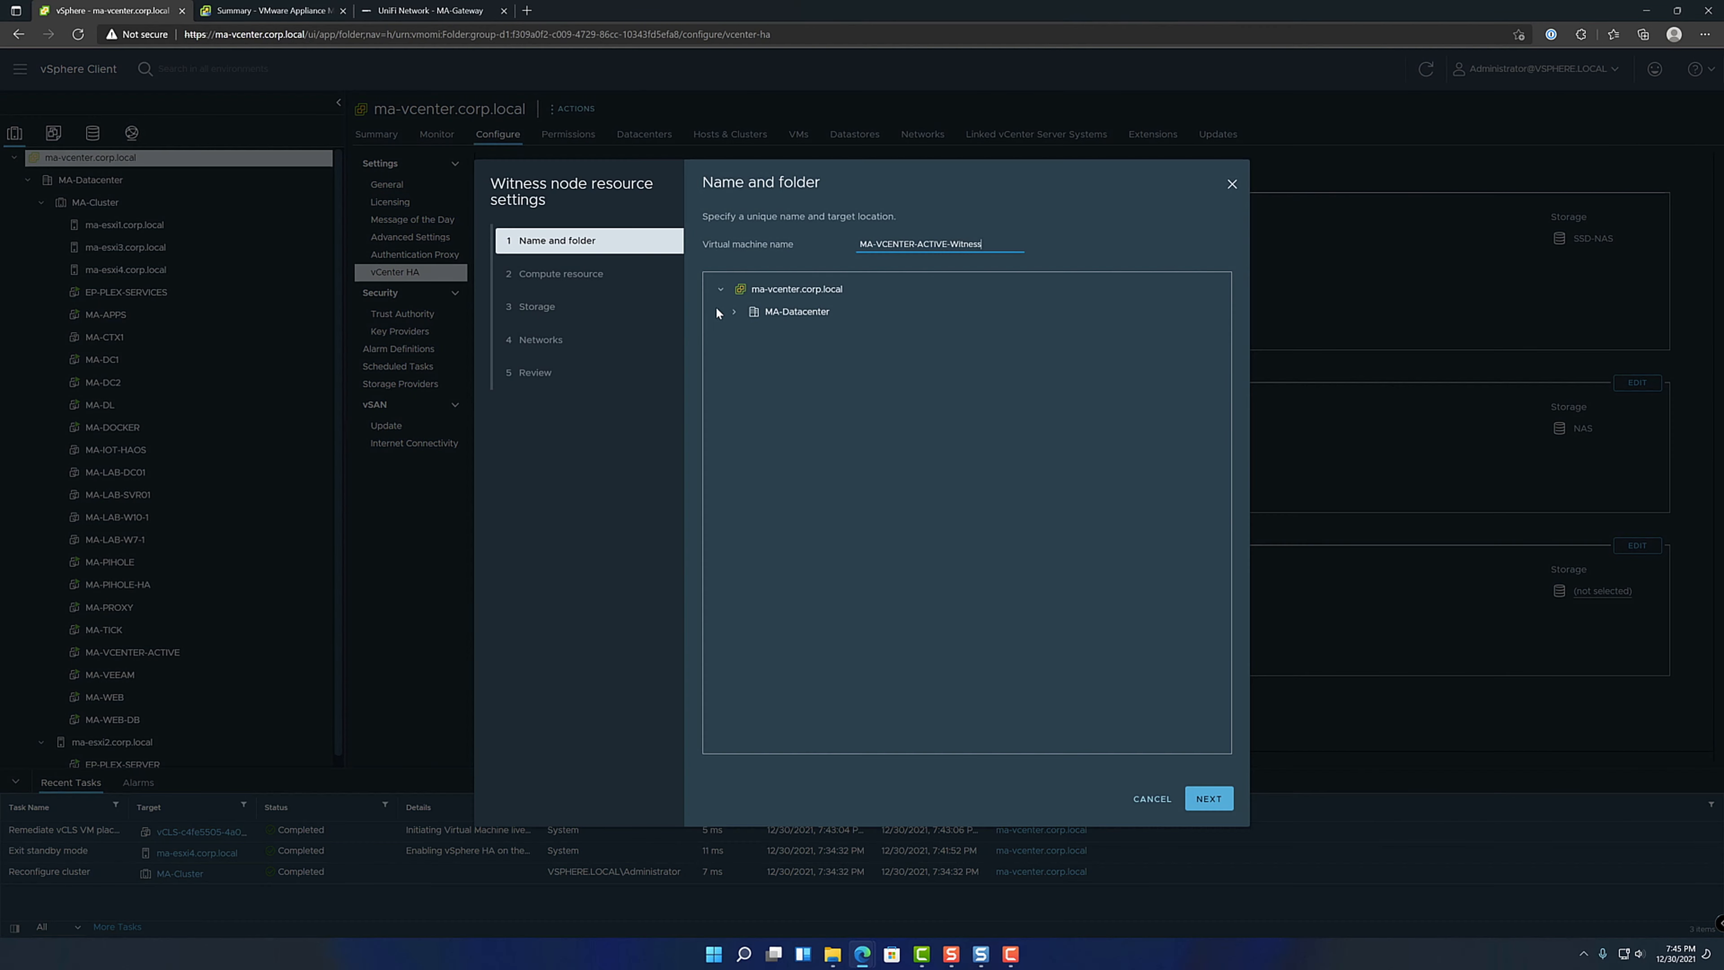
double_click(930, 244)
key(BackSpace)
key(BackSpace)
text(ITNESS)
click(733, 311)
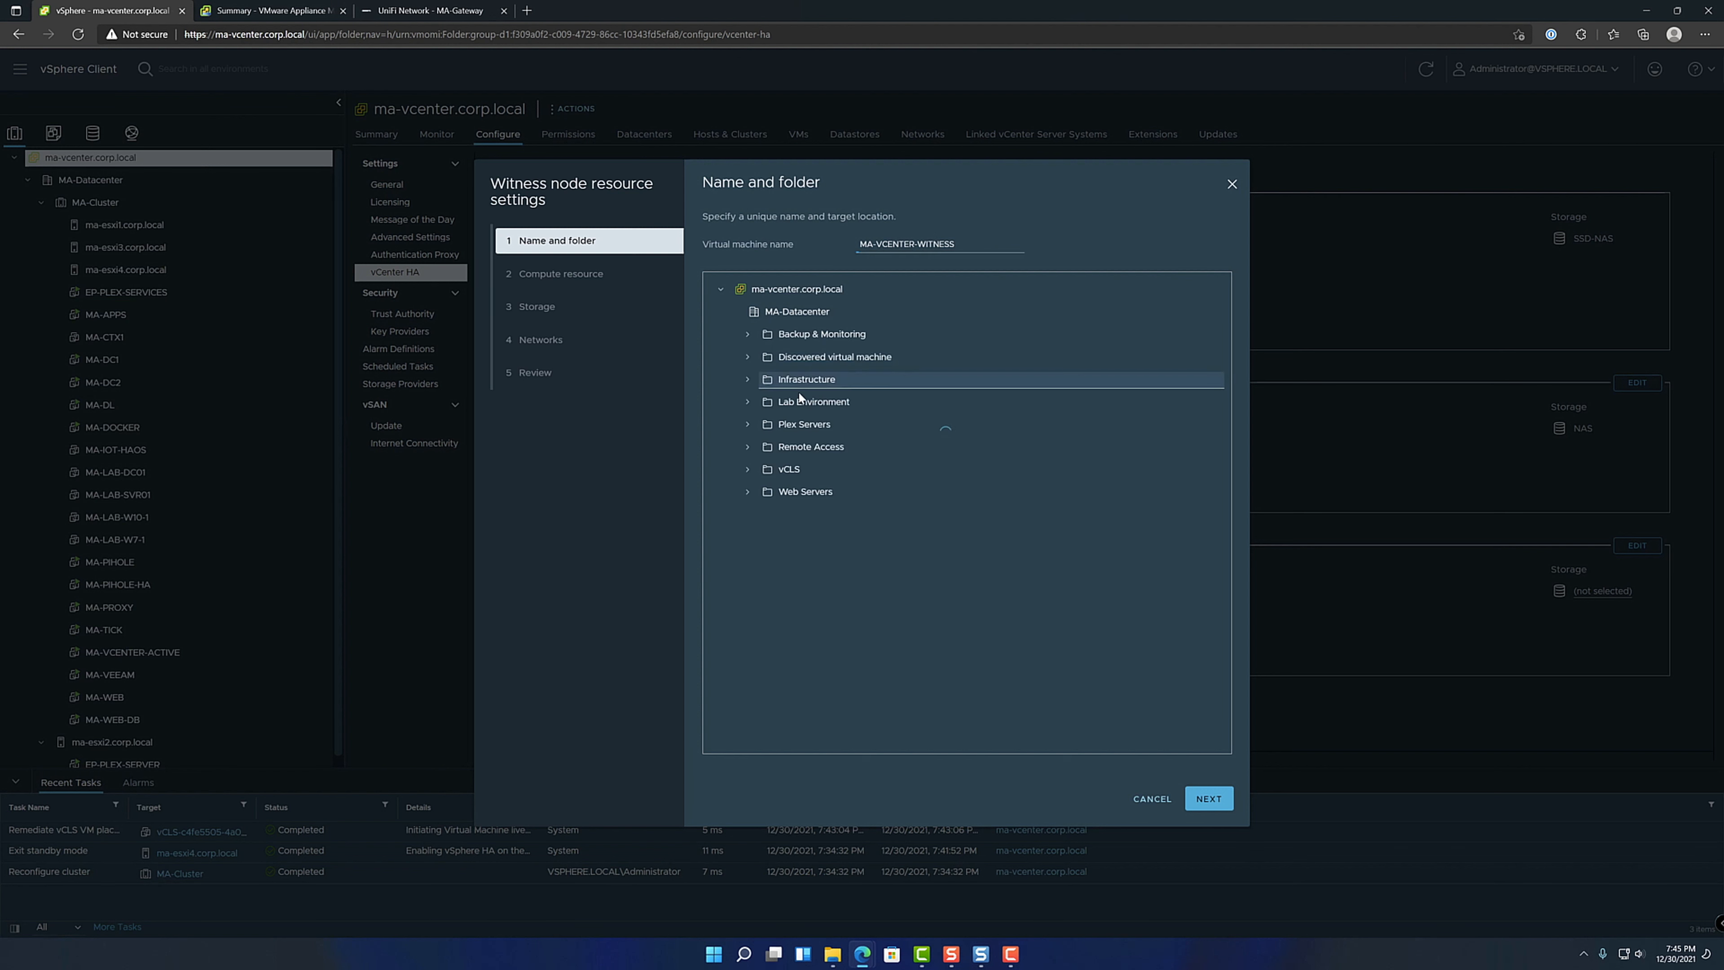
click(811, 381)
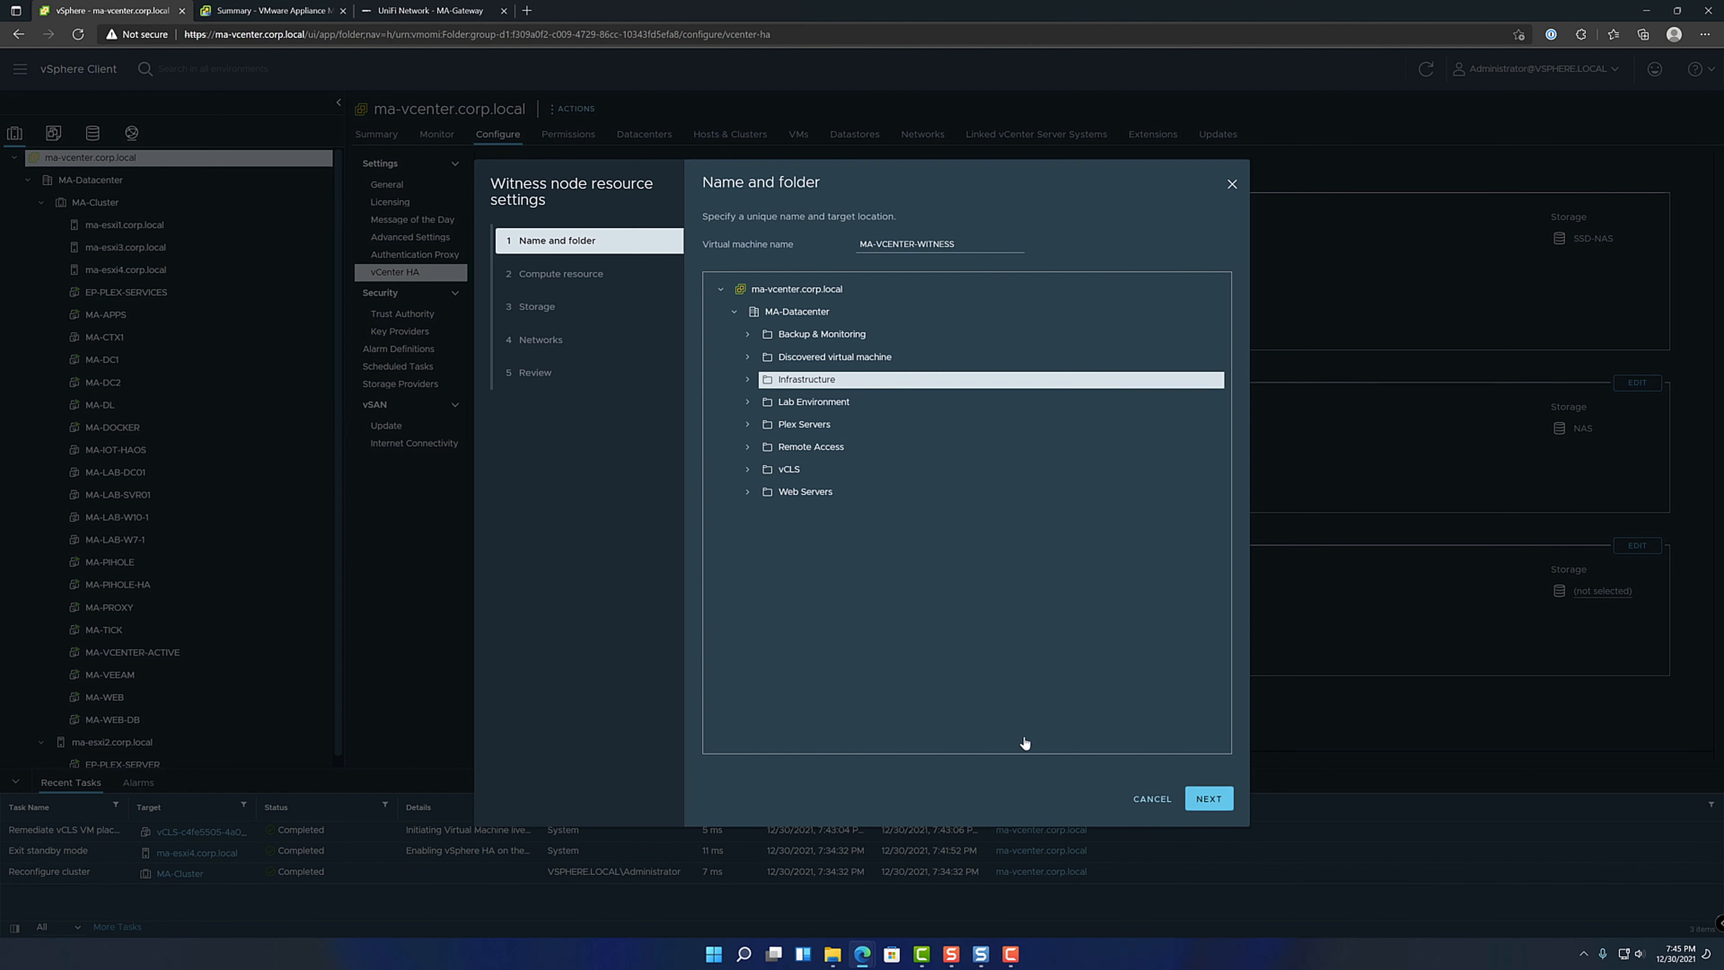
click(1209, 797)
- Set the witness node's compute resource to MA-Cluster and its datastore to NAS
click(781, 271)
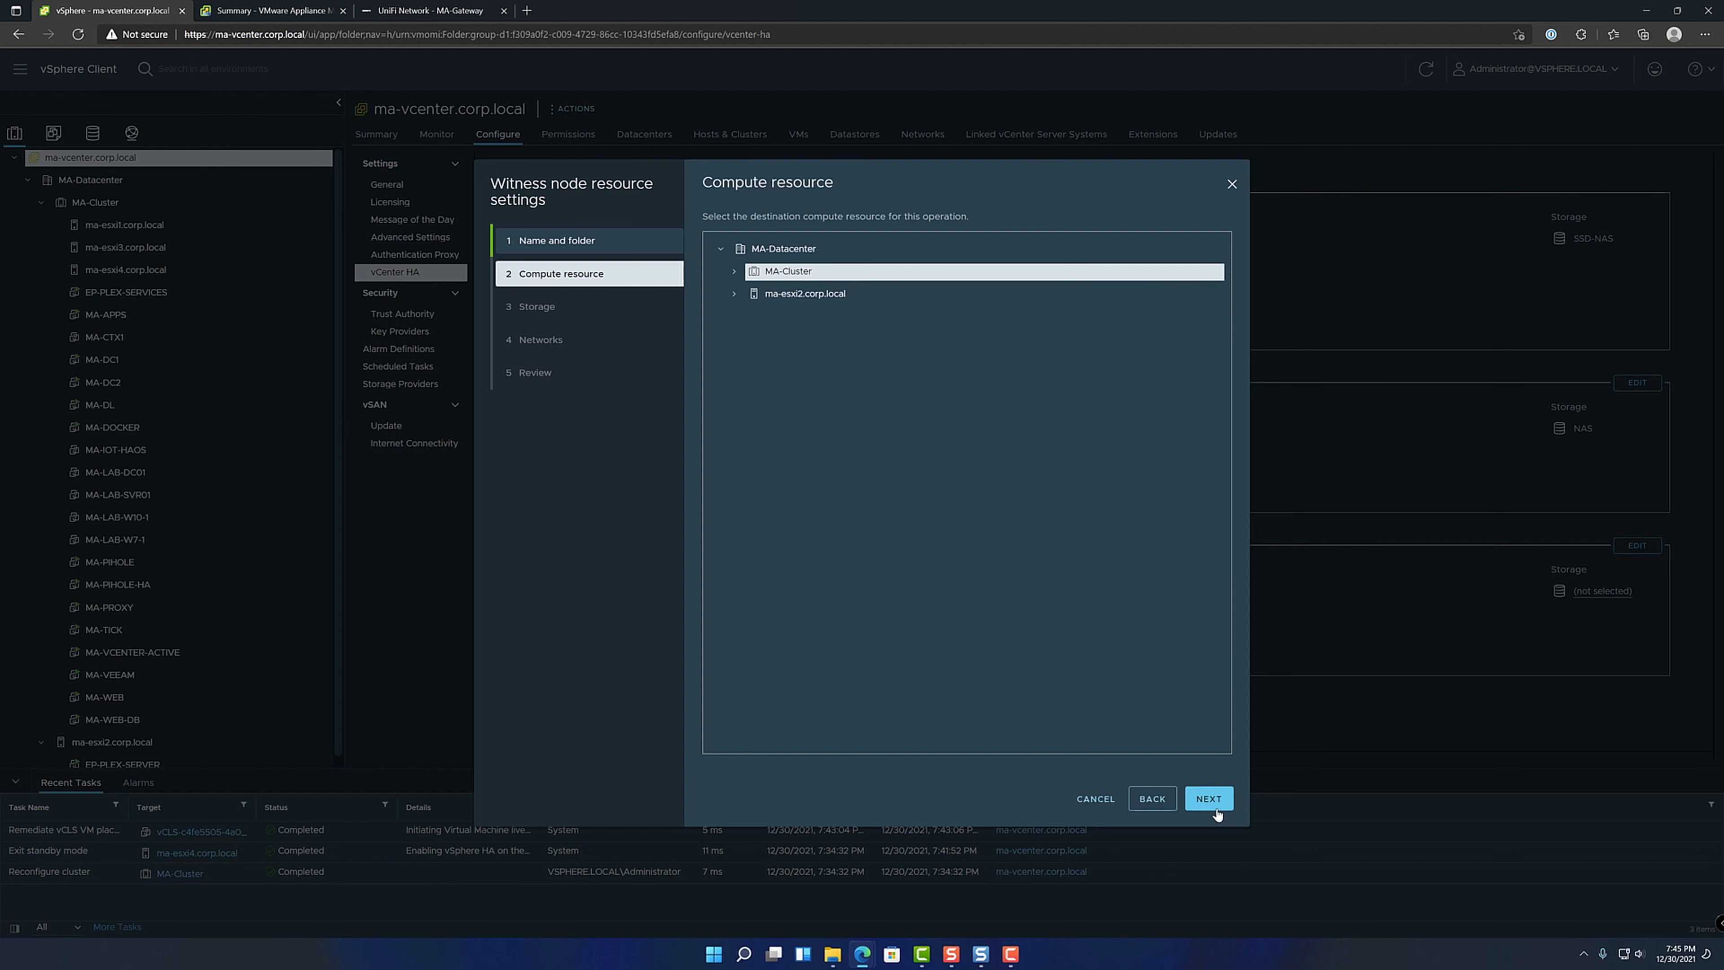
click(1209, 798)
click(781, 332)
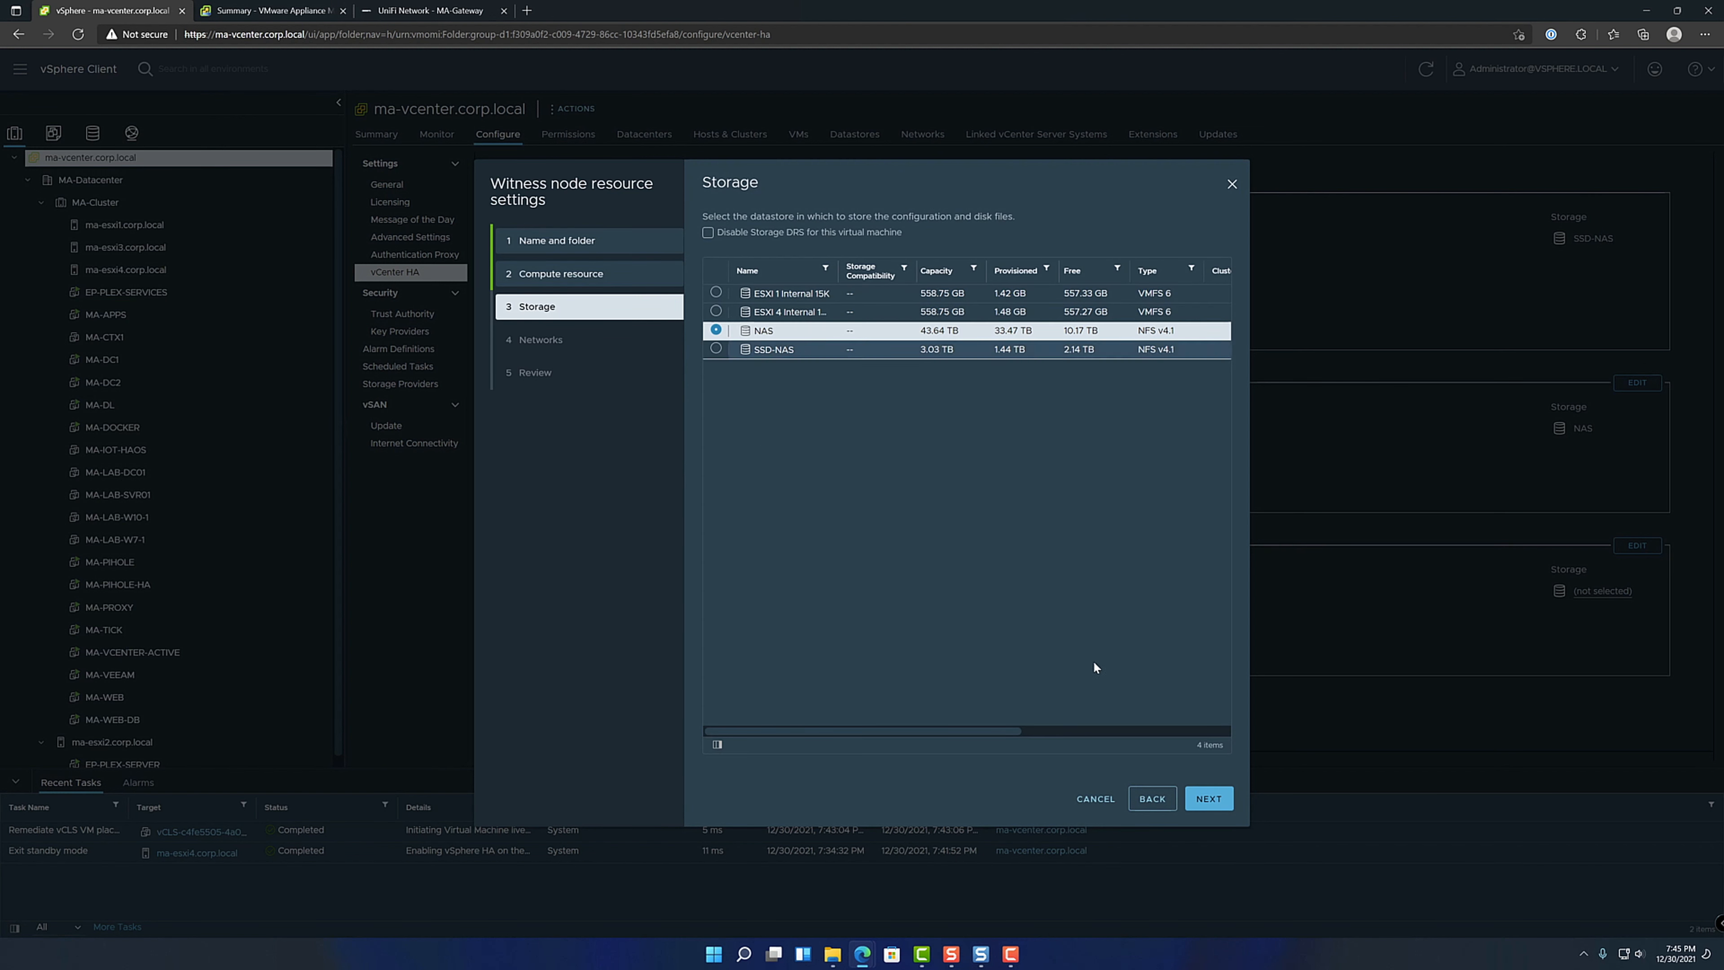
click(1209, 798)
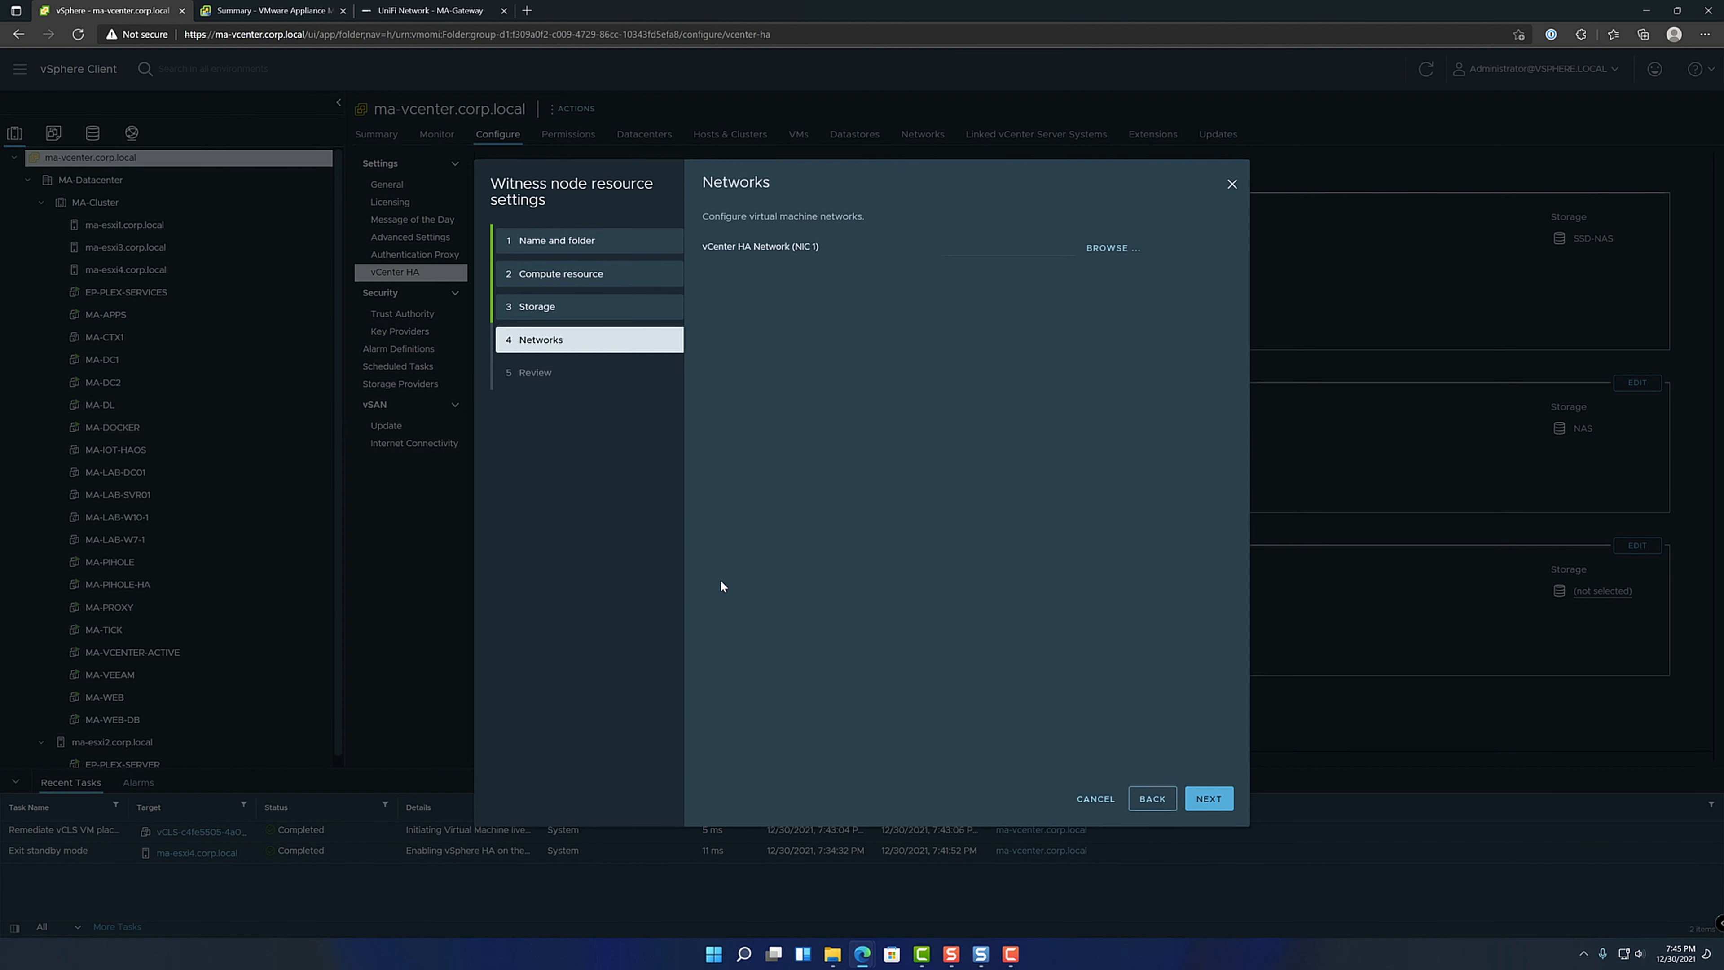
- Save the witness node's settings with D-vCenter HA Network on NIC 1 and proceed to the IP settings of the HA setup
click(1113, 249)
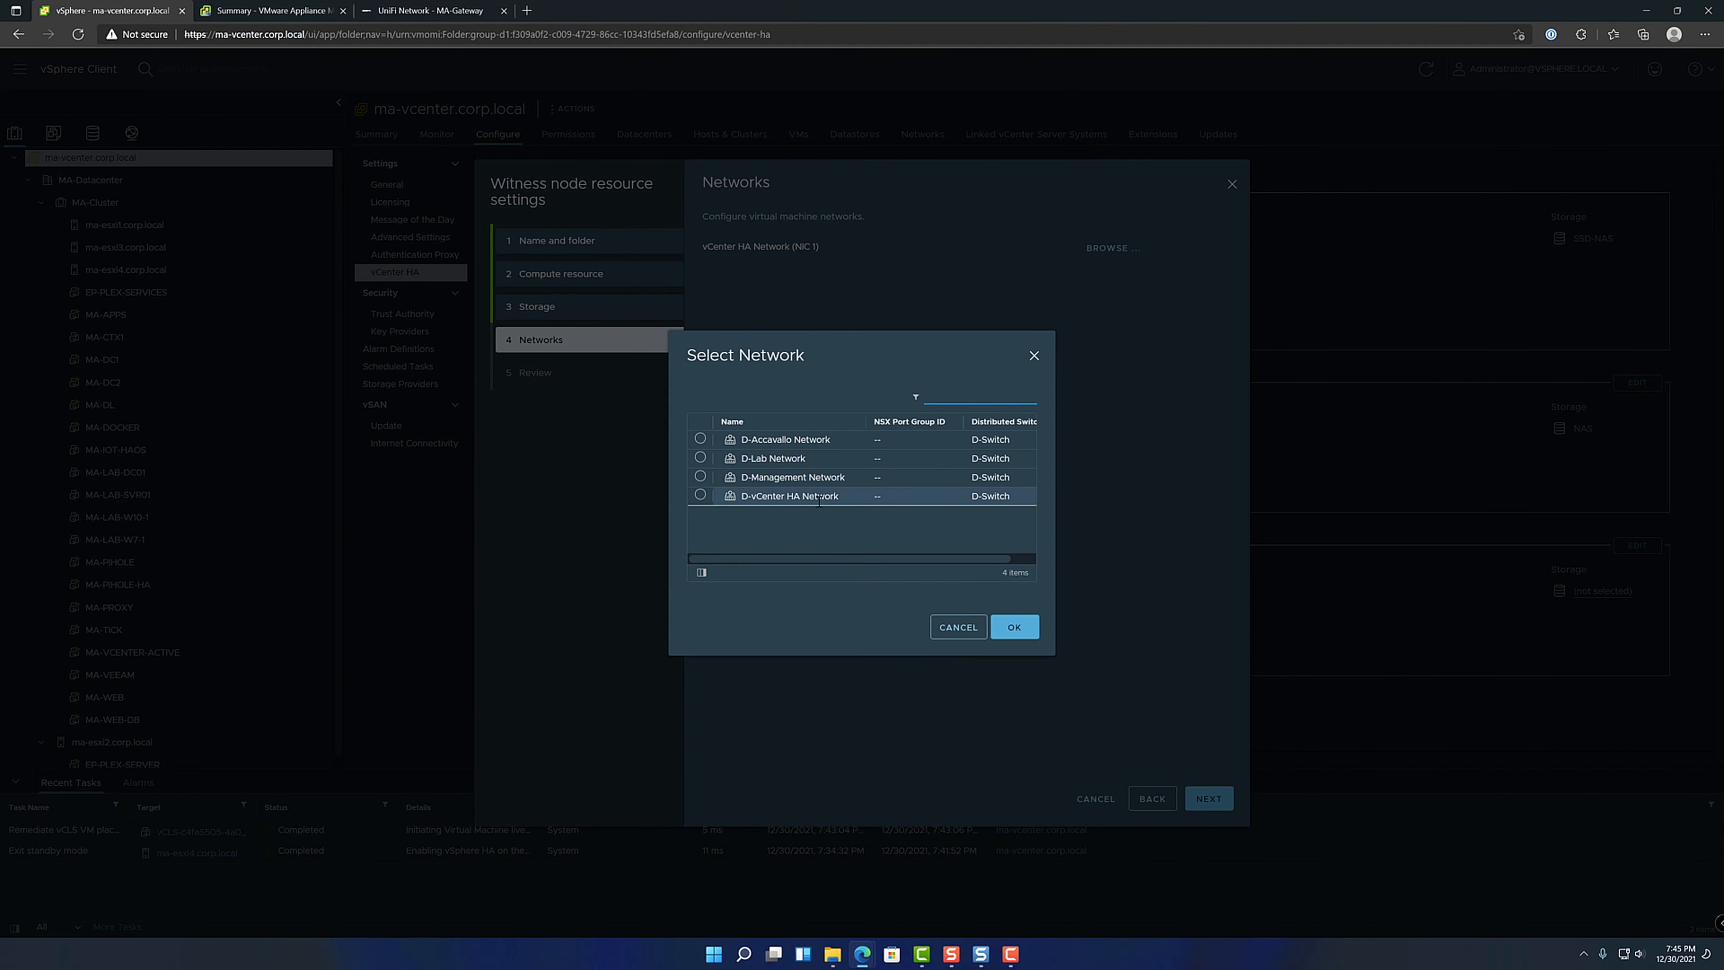
click(700, 497)
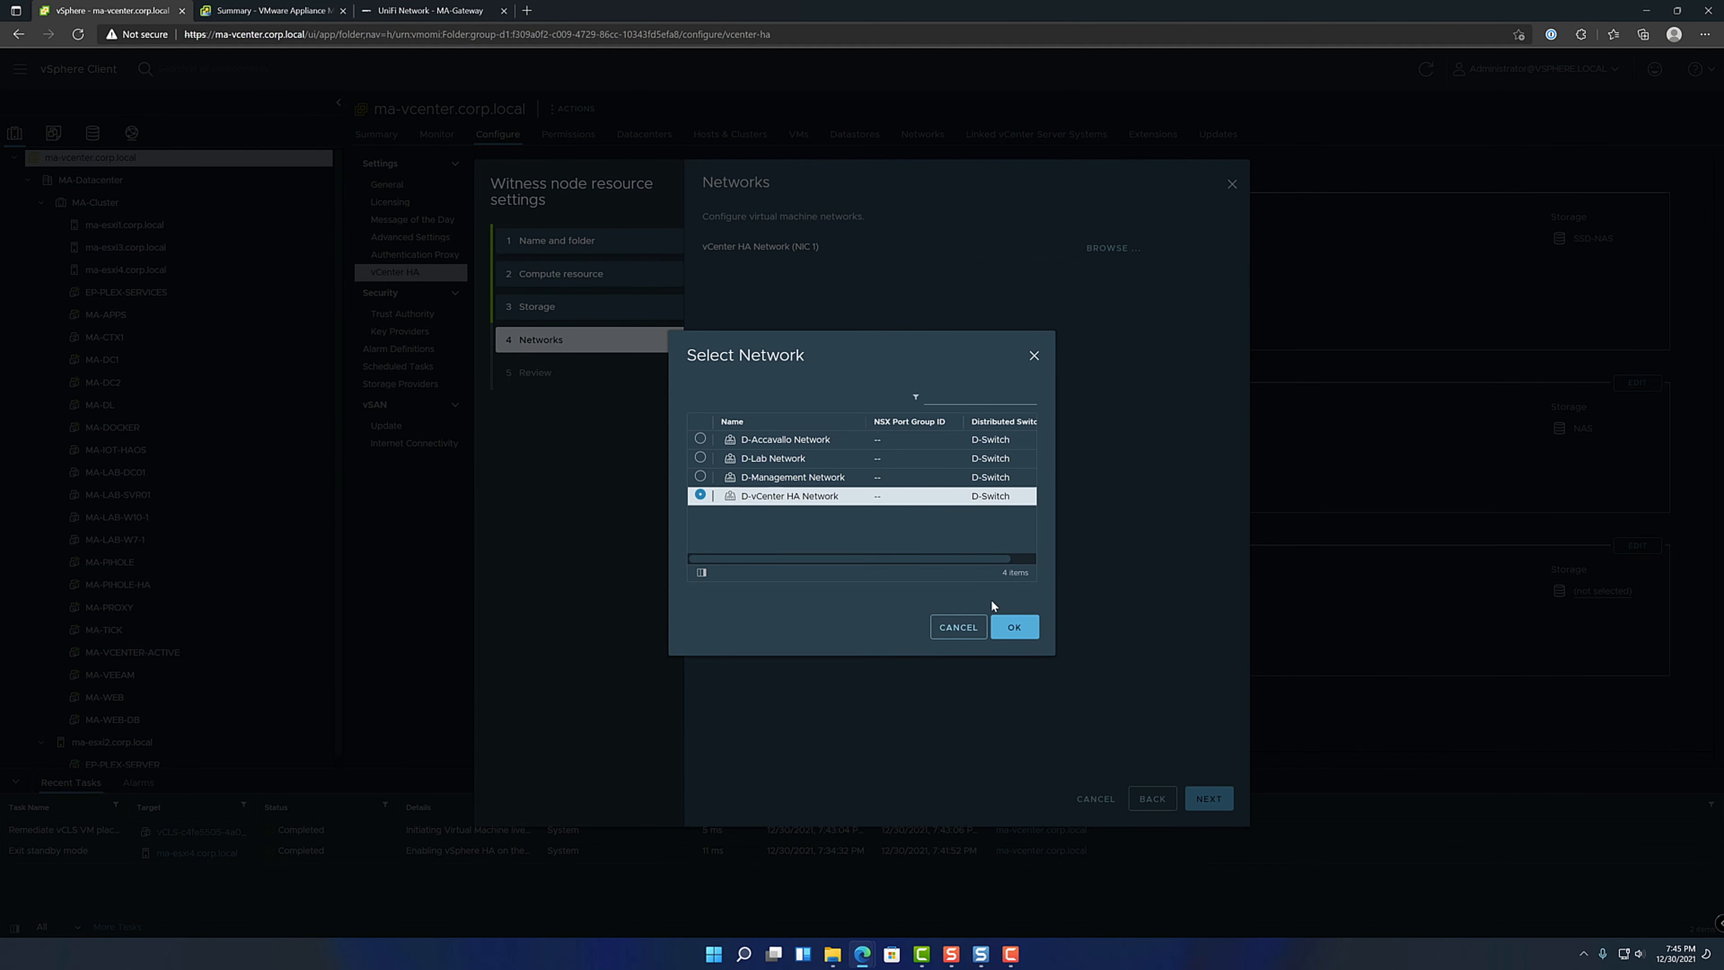
click(1029, 629)
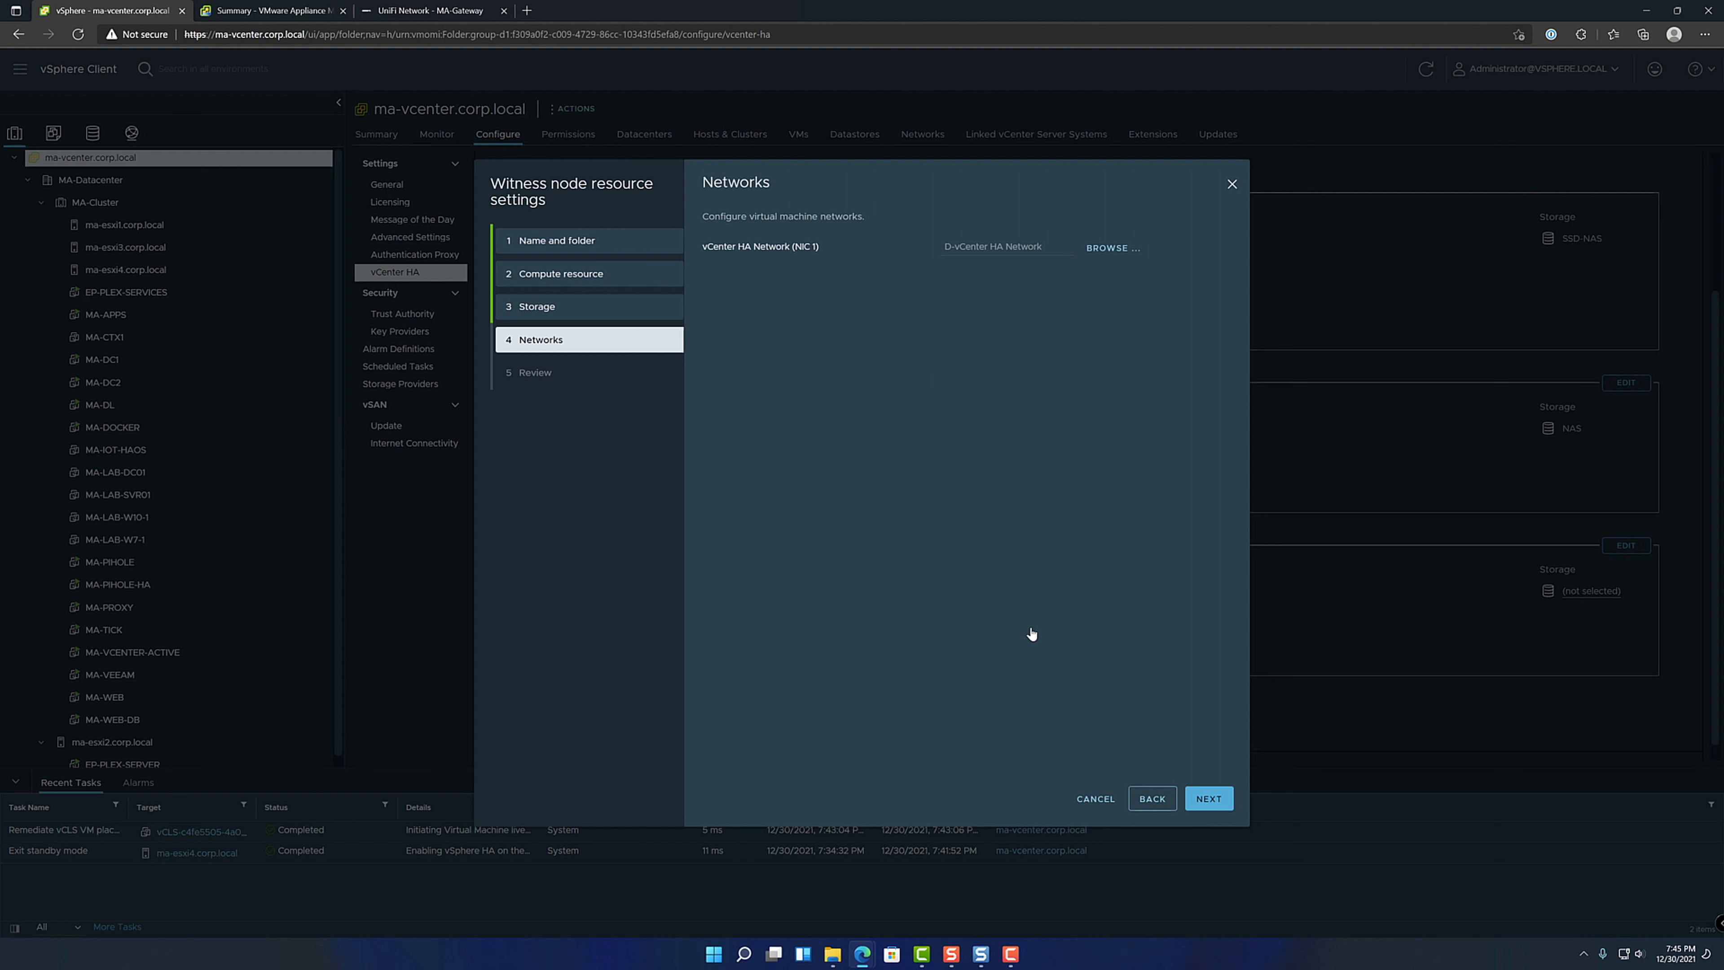
click(1220, 806)
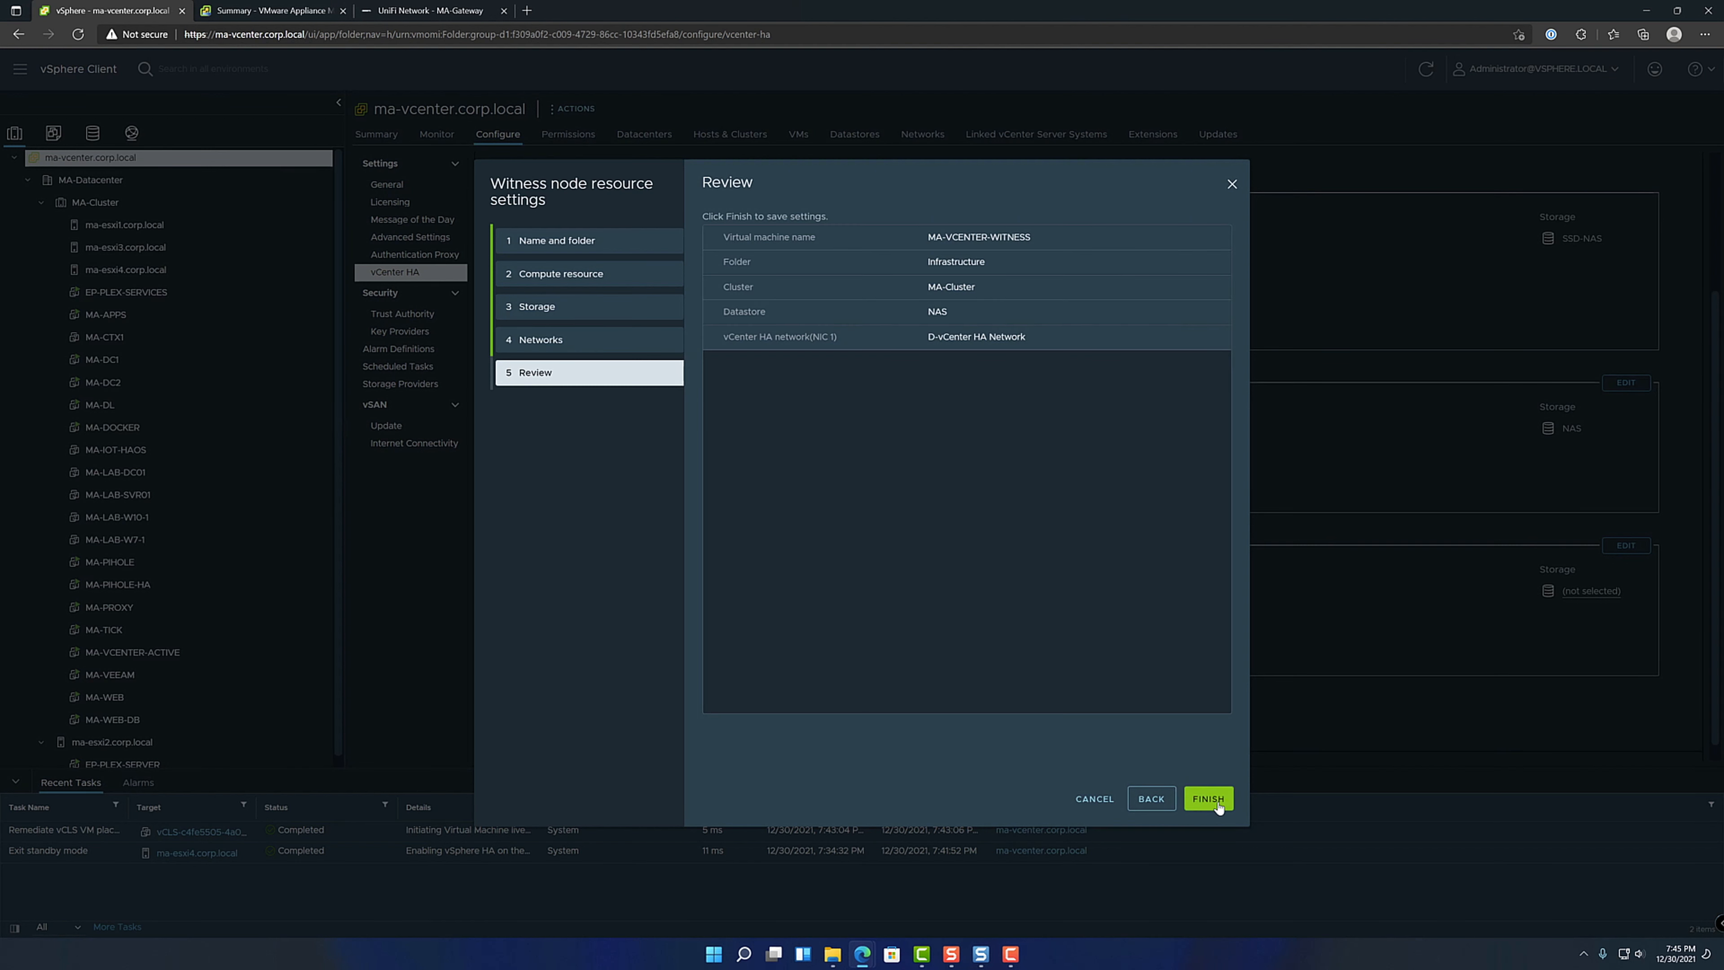
click(1209, 799)
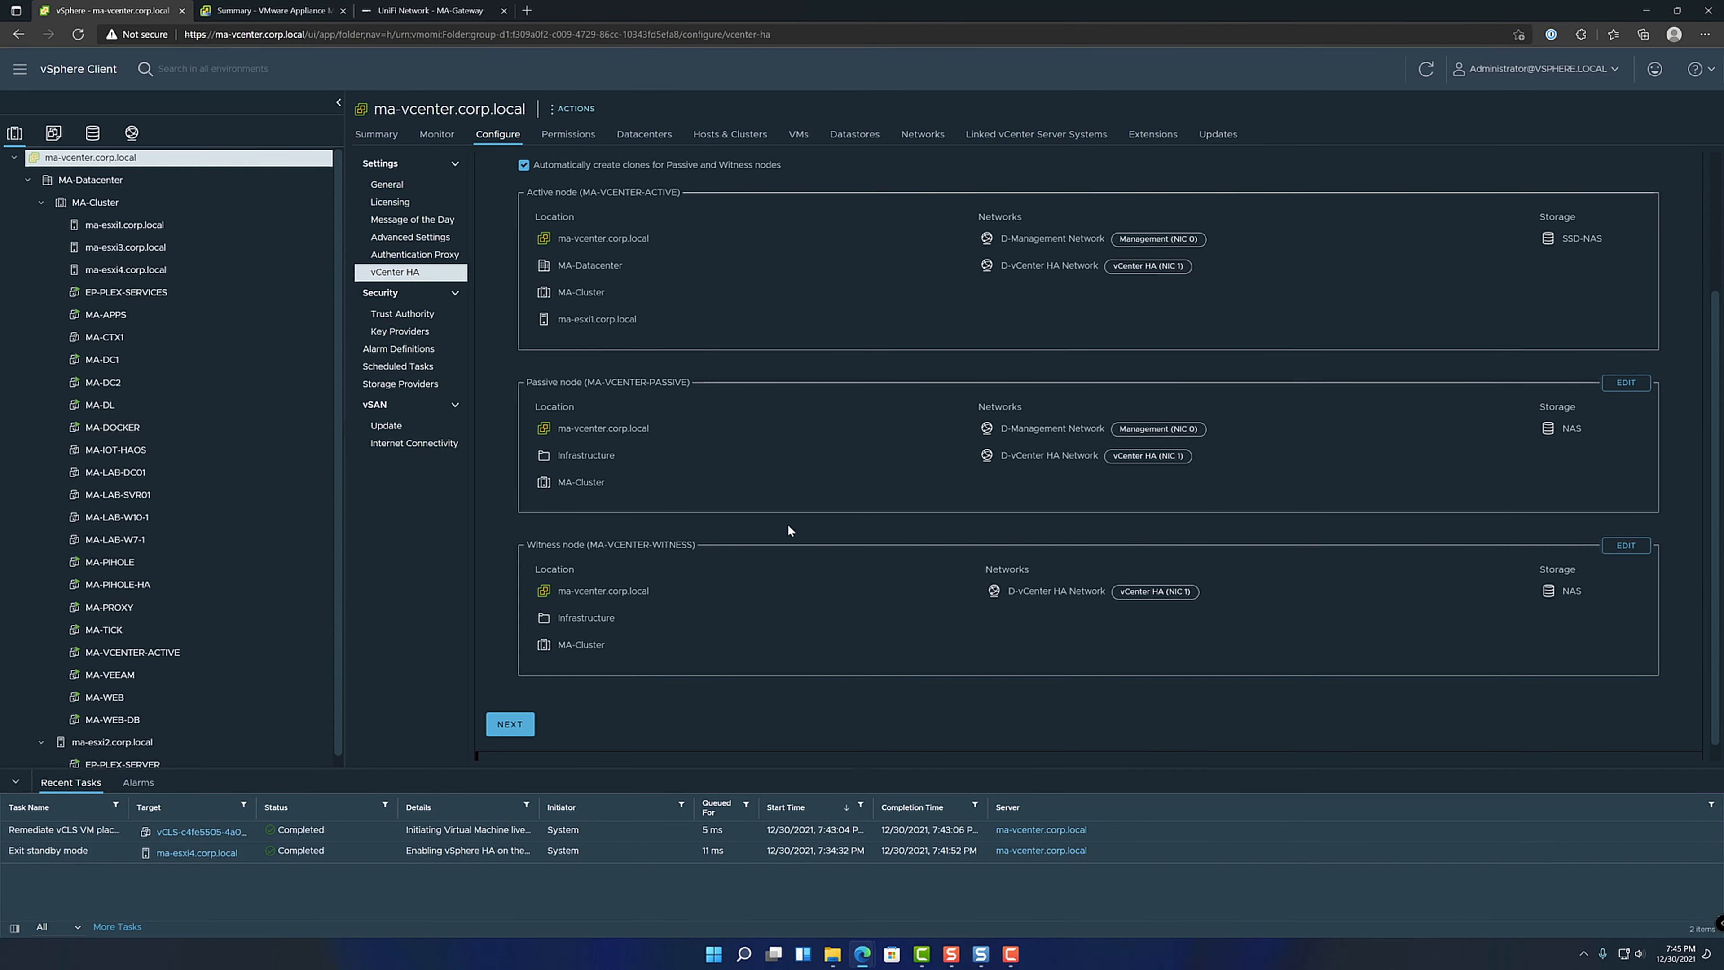
scroll(791, 526, down, 1)
click(529, 706)
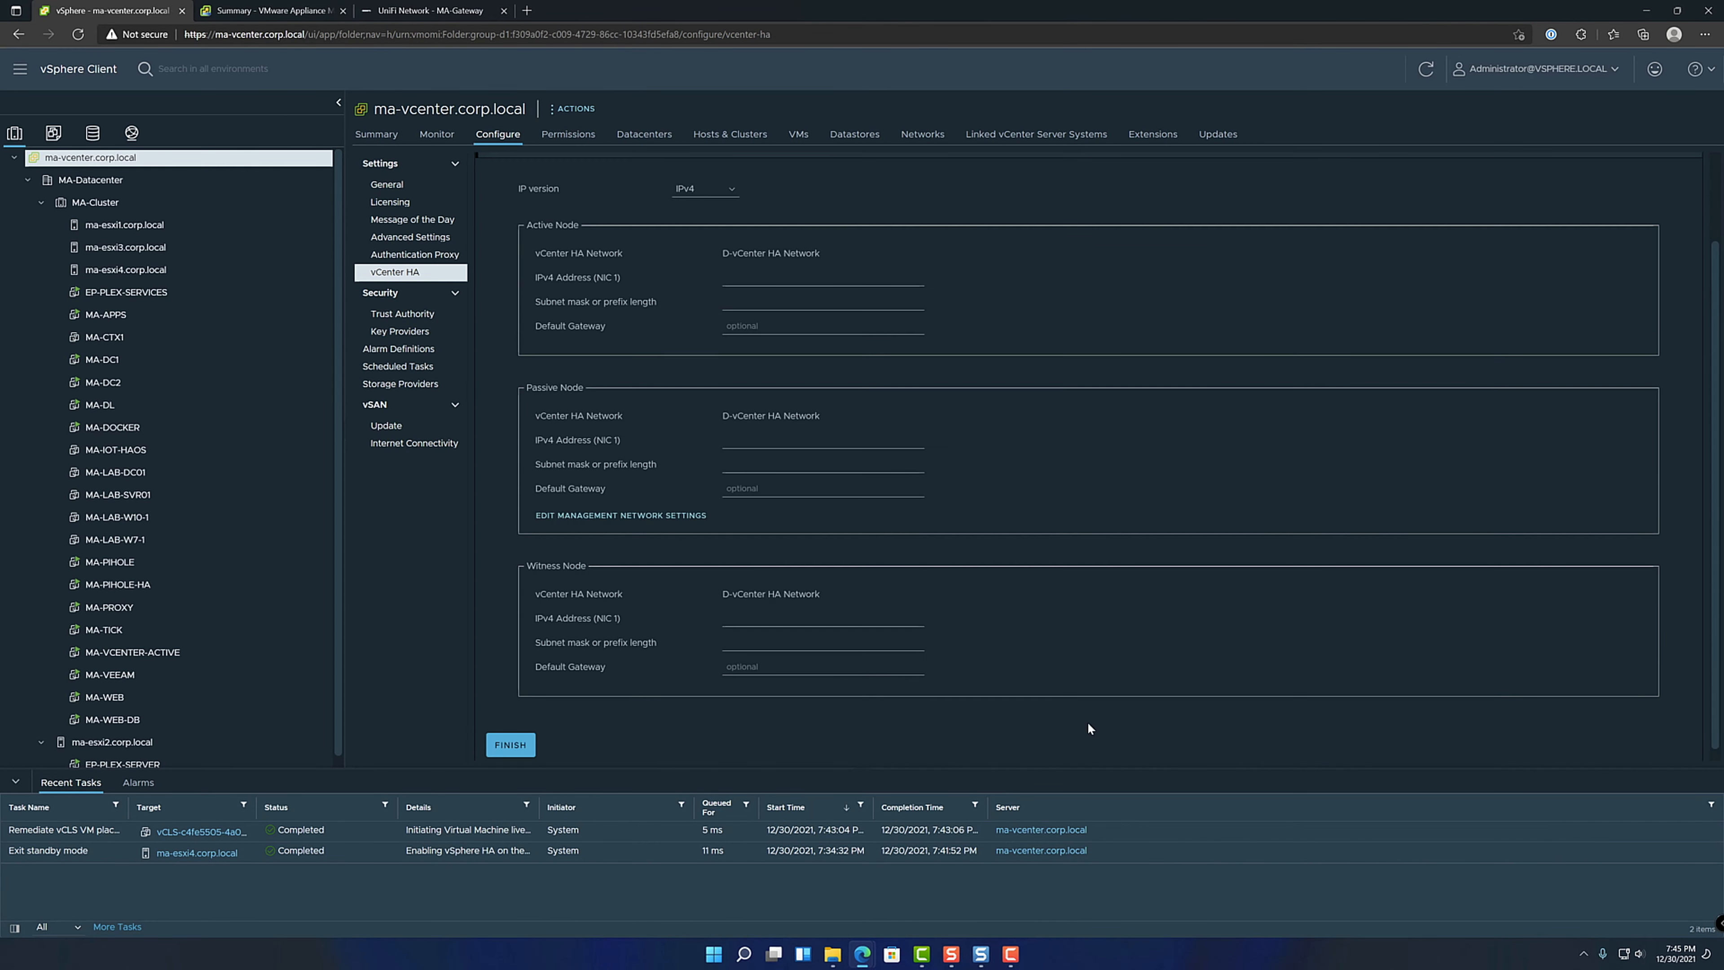
- Set the active node's NIC 1 to IPv4 address 192.168.15.2, subnet mask 255.255.255.0 and default gateway 192.168.15.1
click(727, 275)
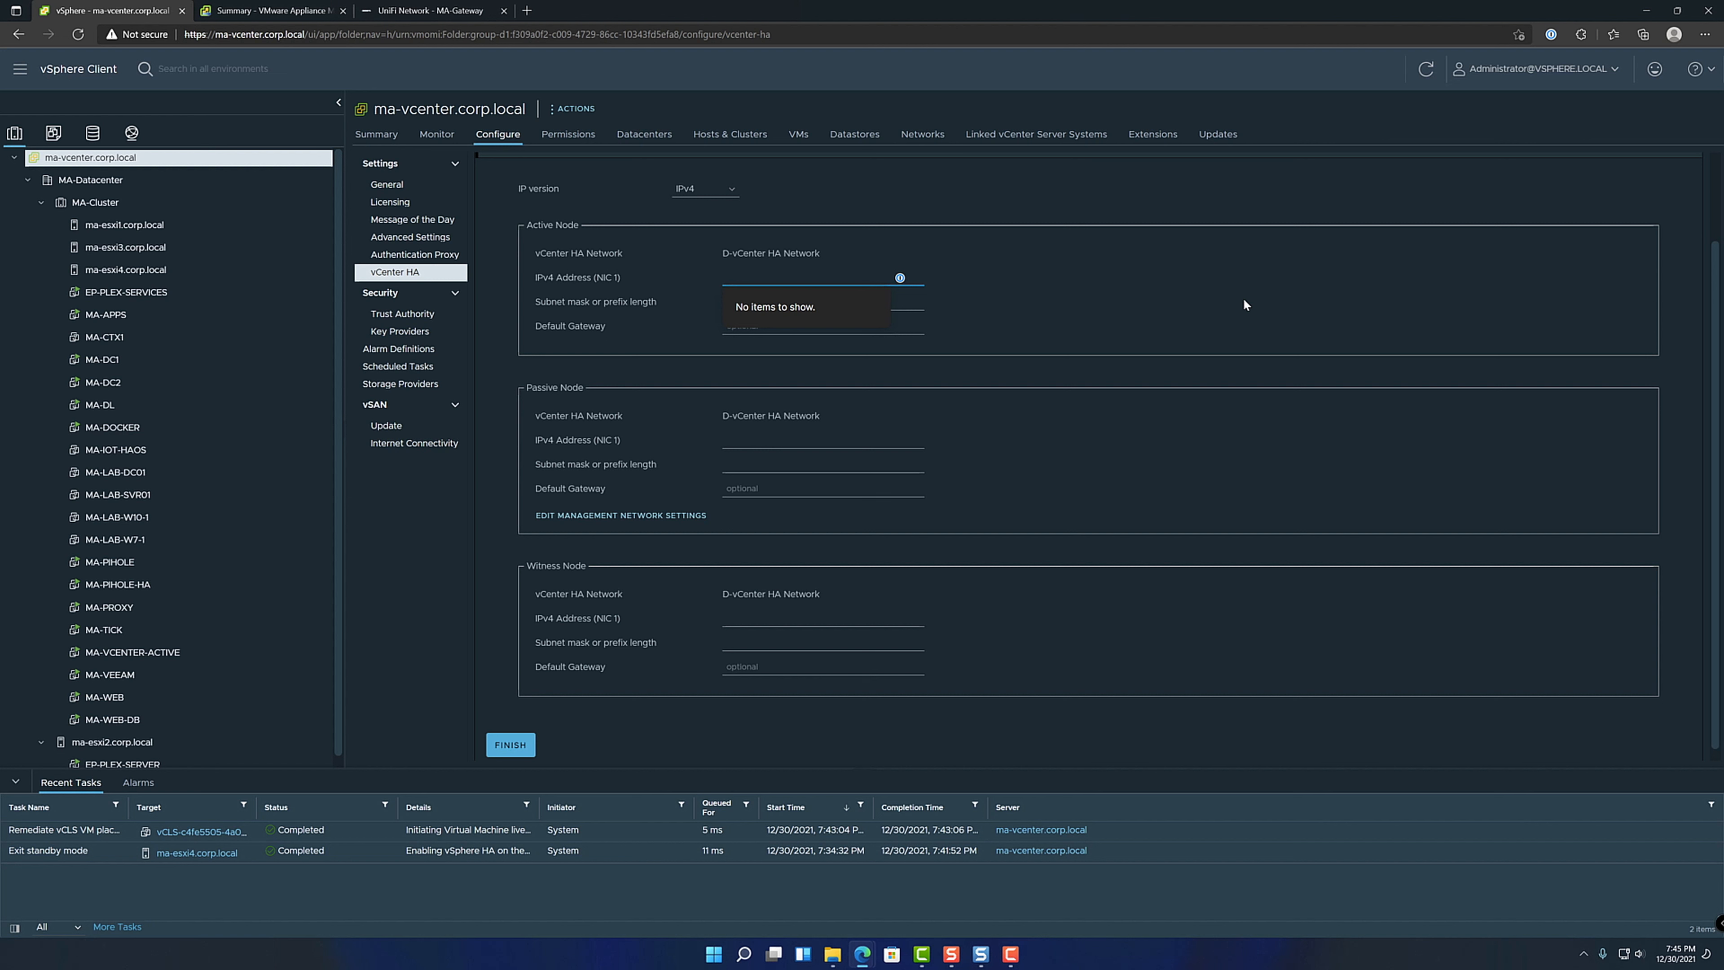
text(192.168.152)
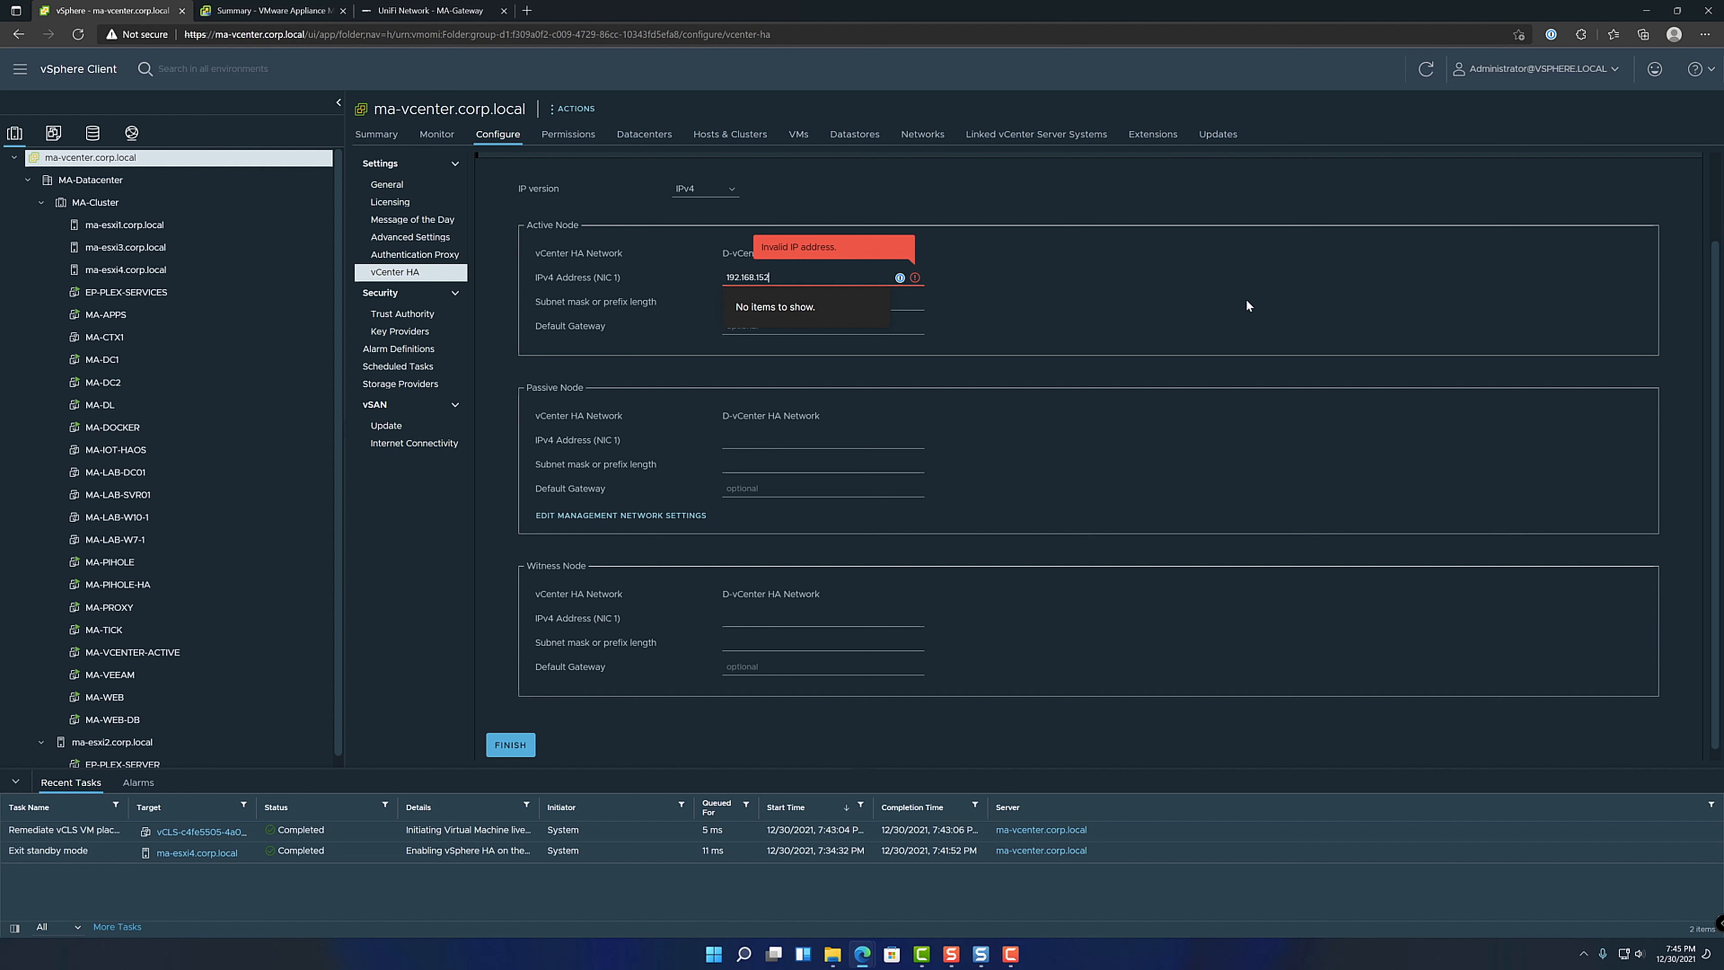
text(.2)
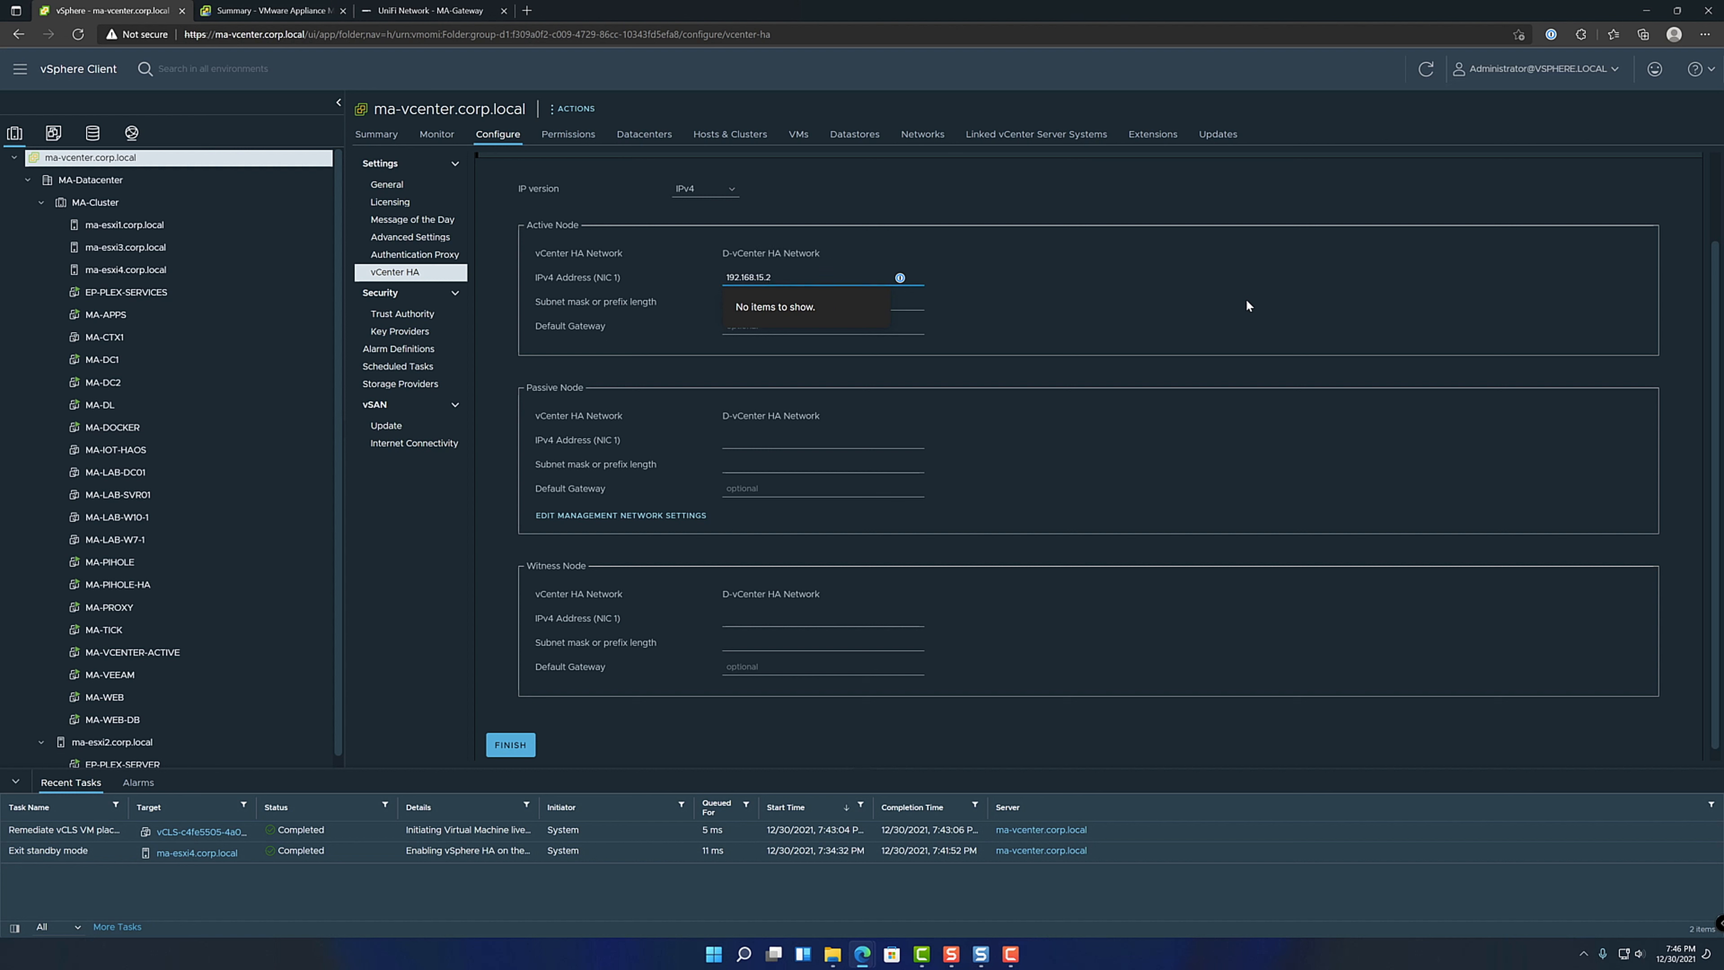
key(Tab)
text(255.255.2)
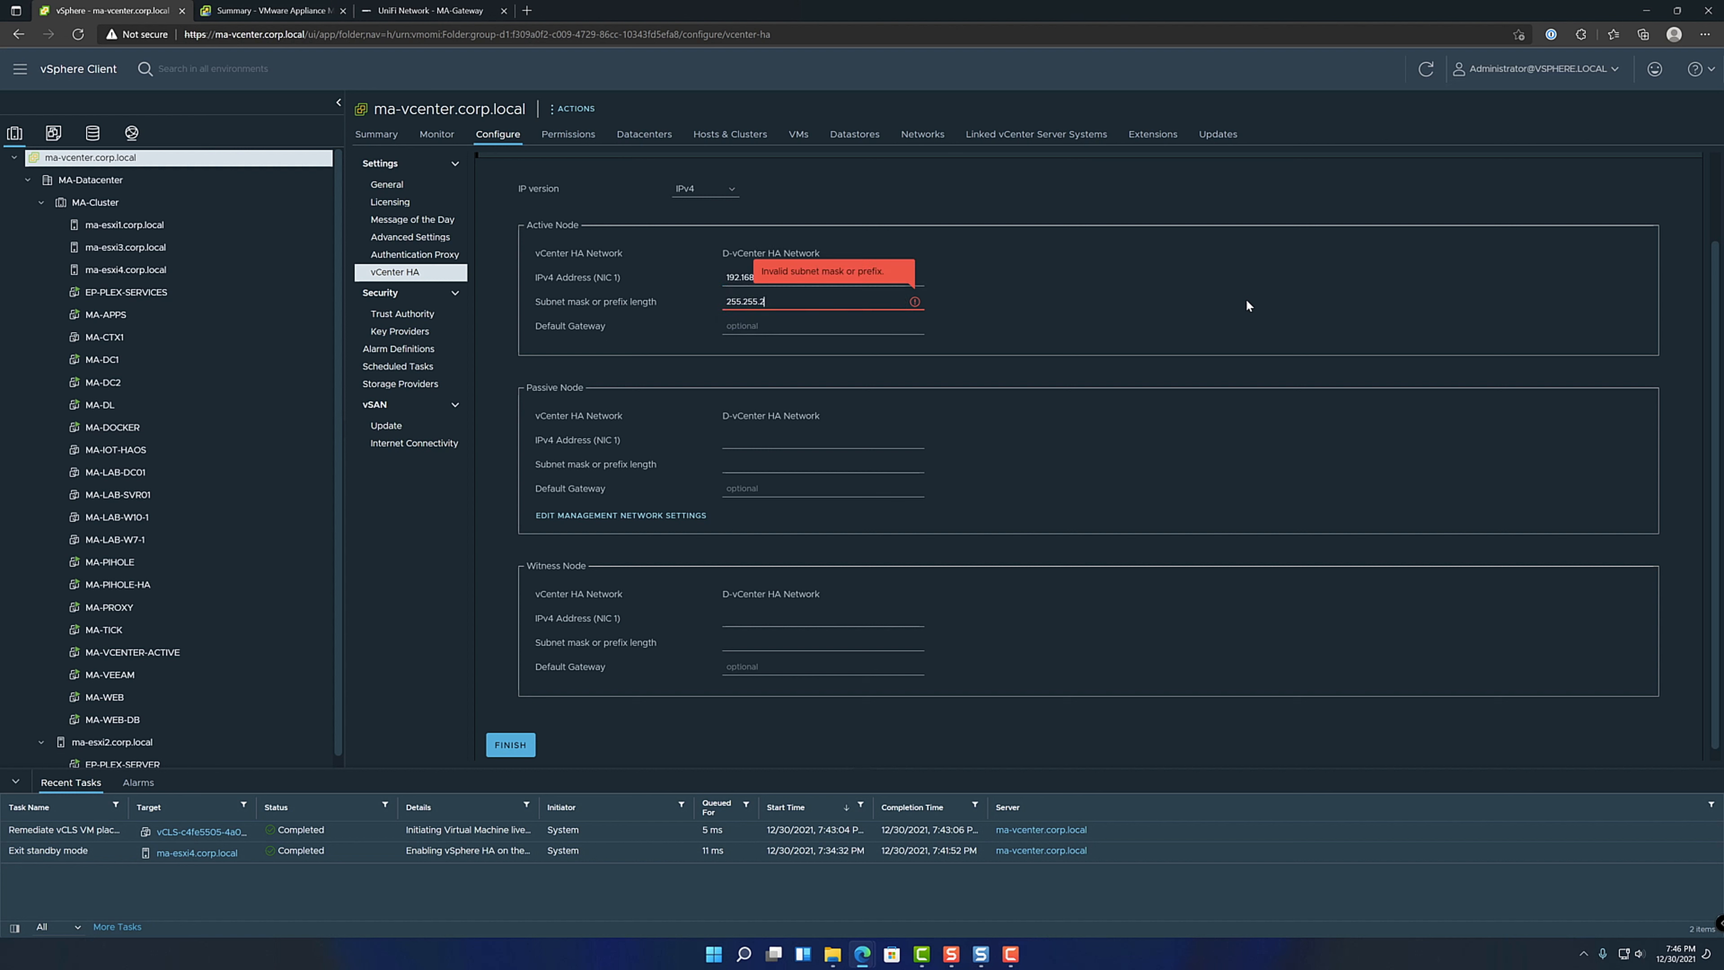
text(55.0)
key(Tab)
text(192.1)
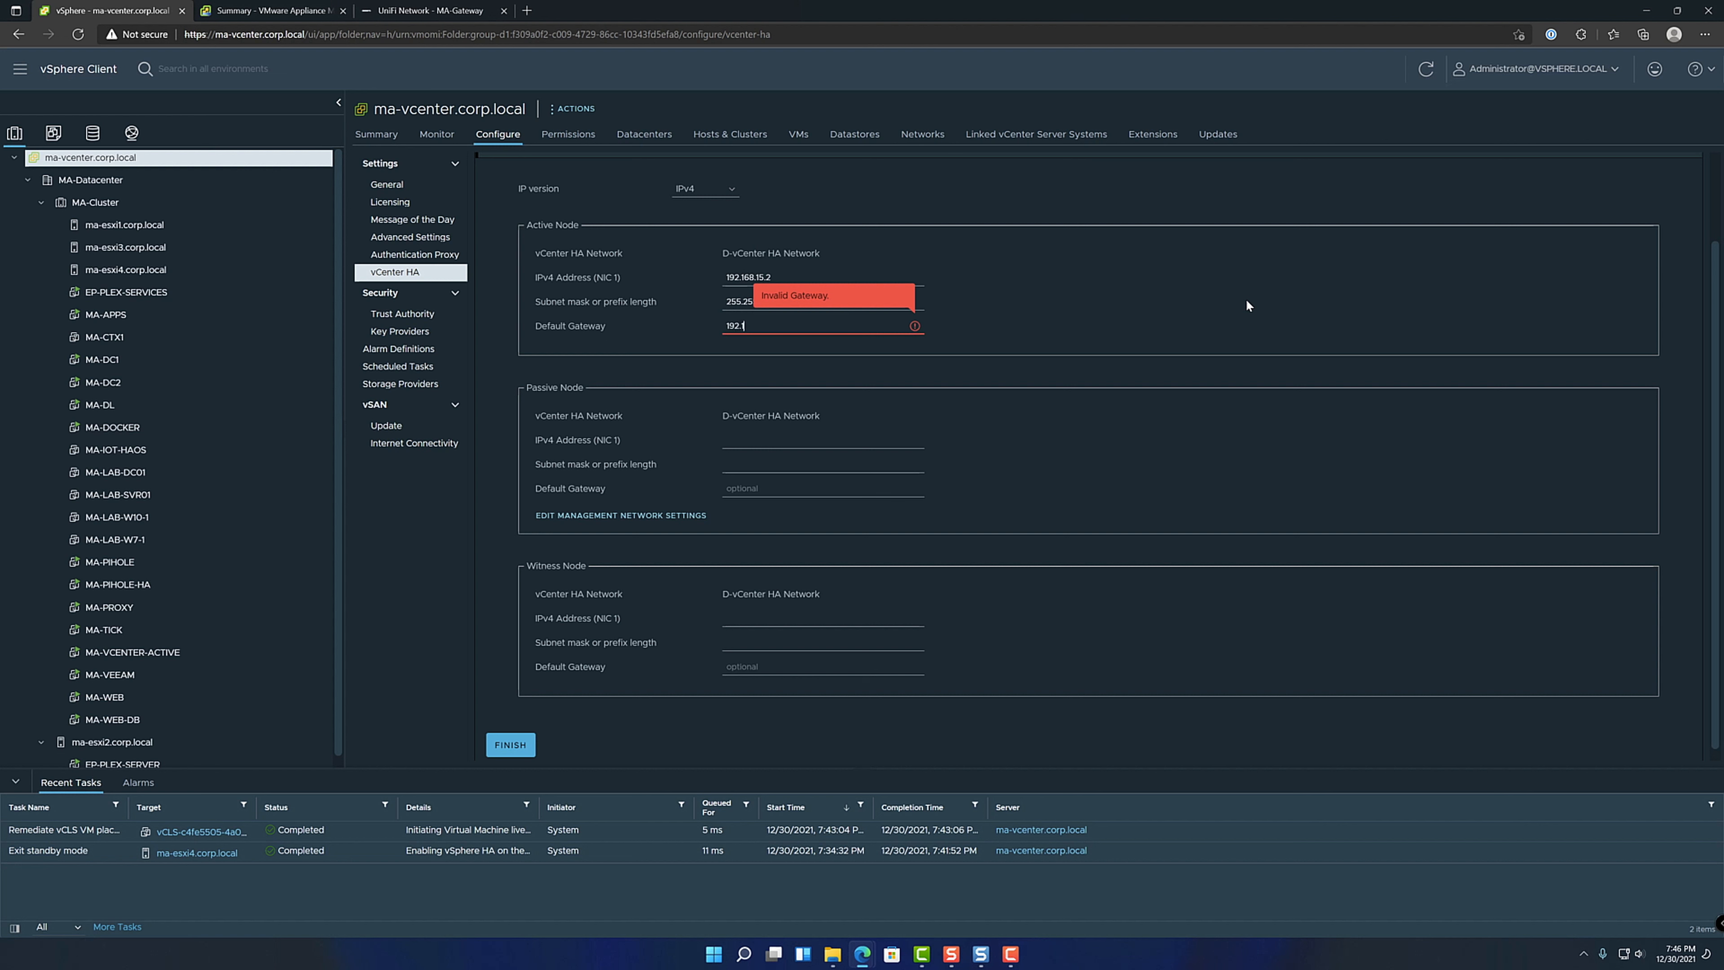
text(68.15.1)
- Set the passive node's NIC 1 to IPv4 address 192.168.15.3, subnet mask 255.255.255.0 and default gateway 192.168.15.1
key(Tab)
text(192)
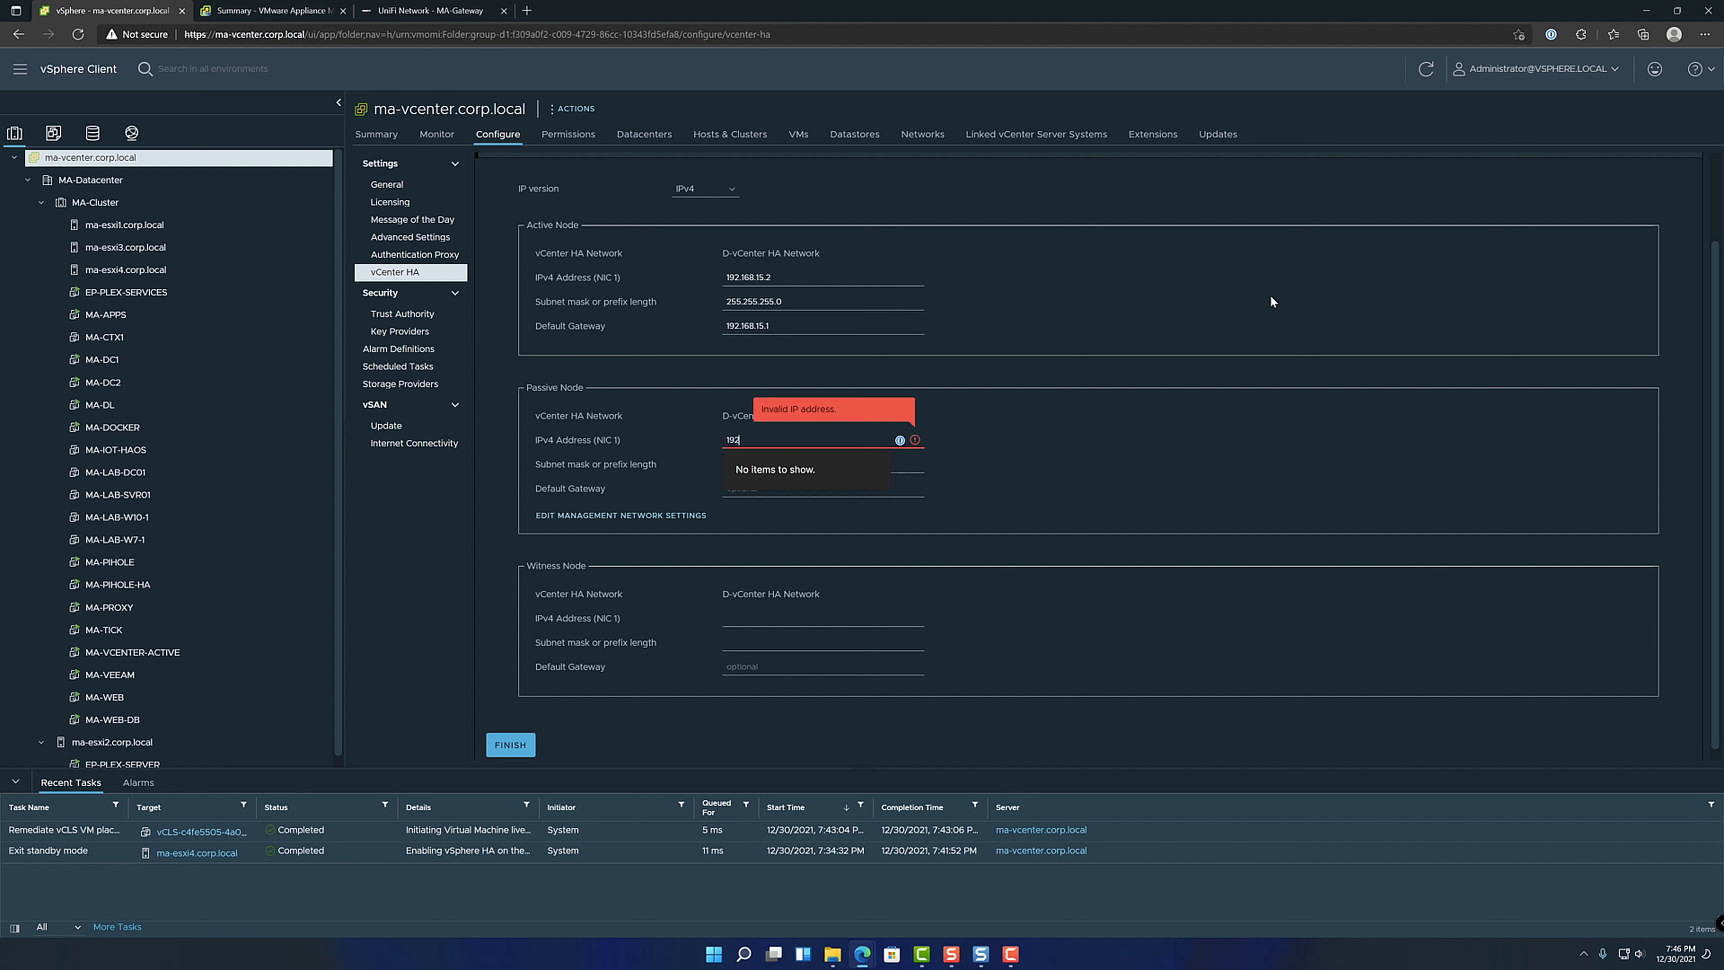
text(.168.15.3)
key(Tab)
text(255.2)
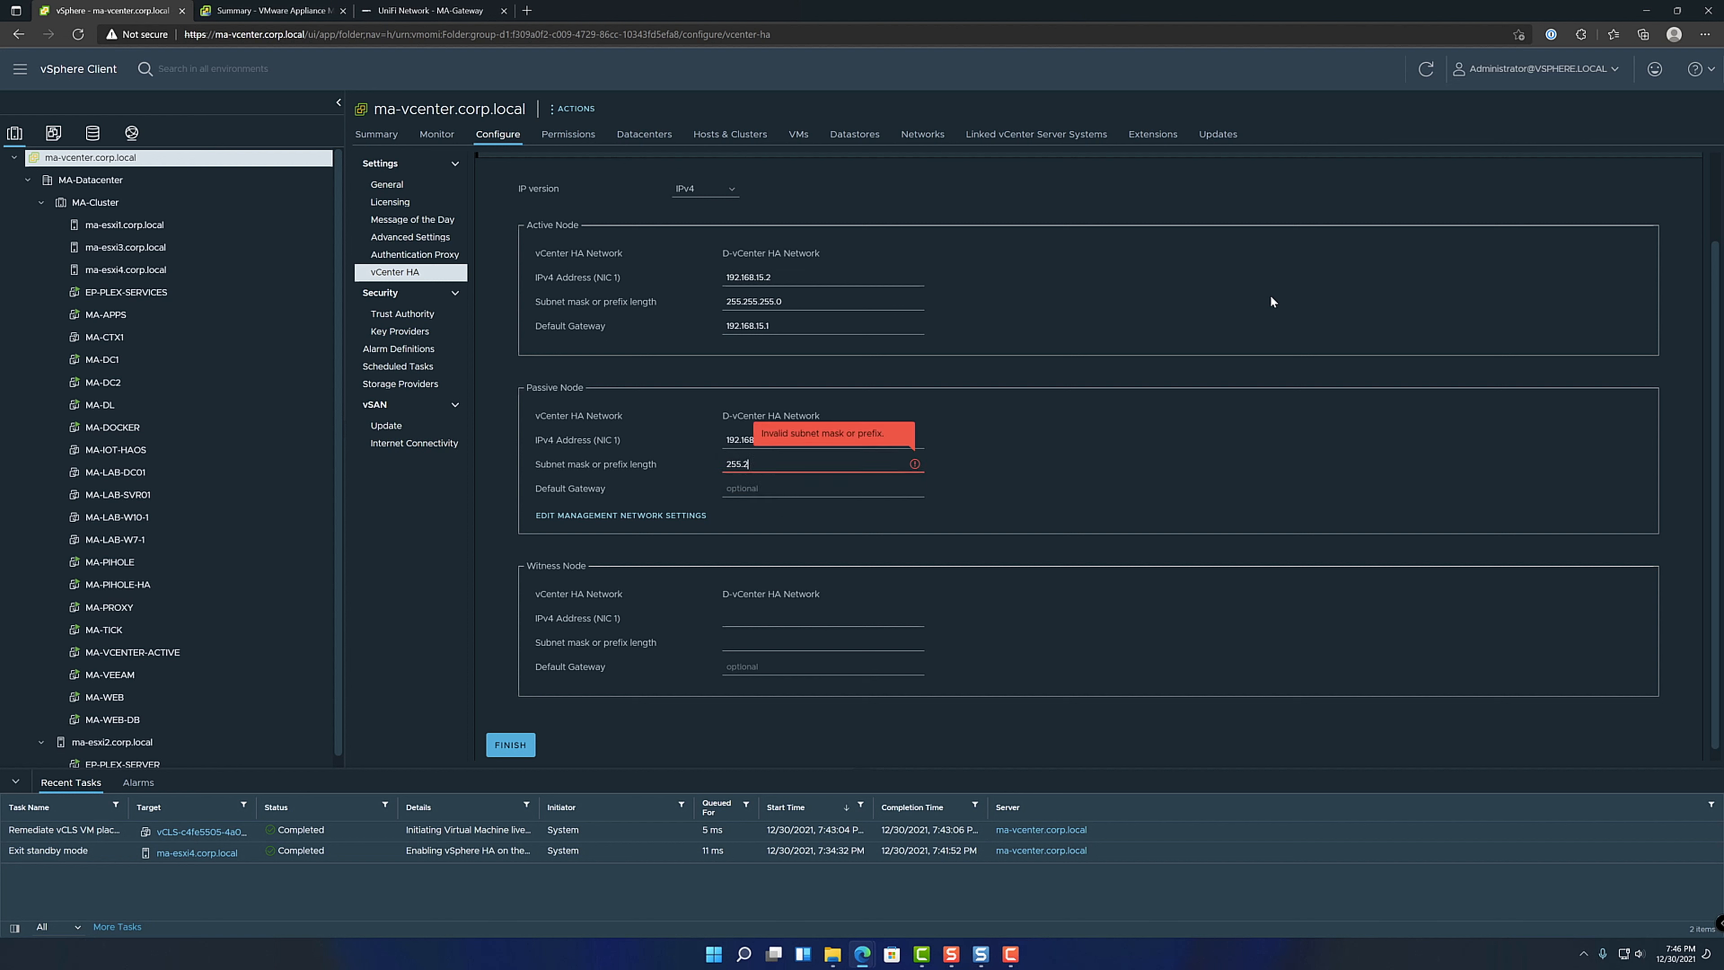
text(55.255.0)
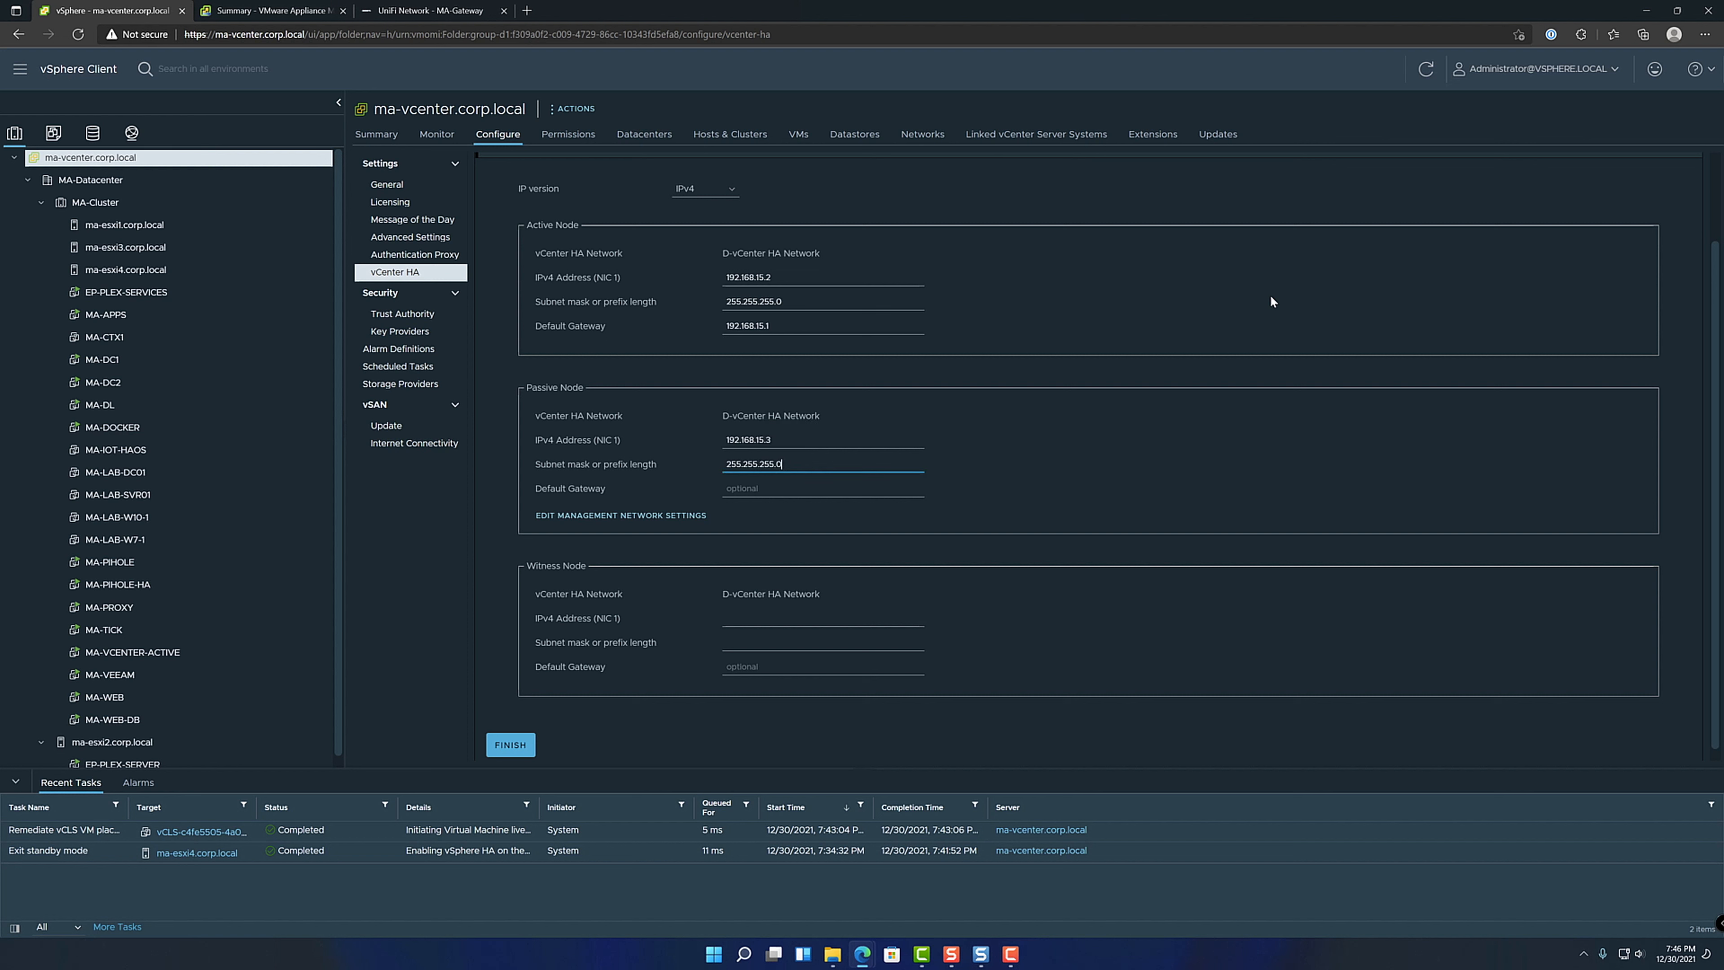
key(Tab)
text(192.168.15.1)
- Set the witness node's NIC 1 to IPv4 address 192.168.15.4, subnet mask 255.255.255.0 and default gateway 192.168.15.1
key(Tab)
key(Tab)
text(192.16)
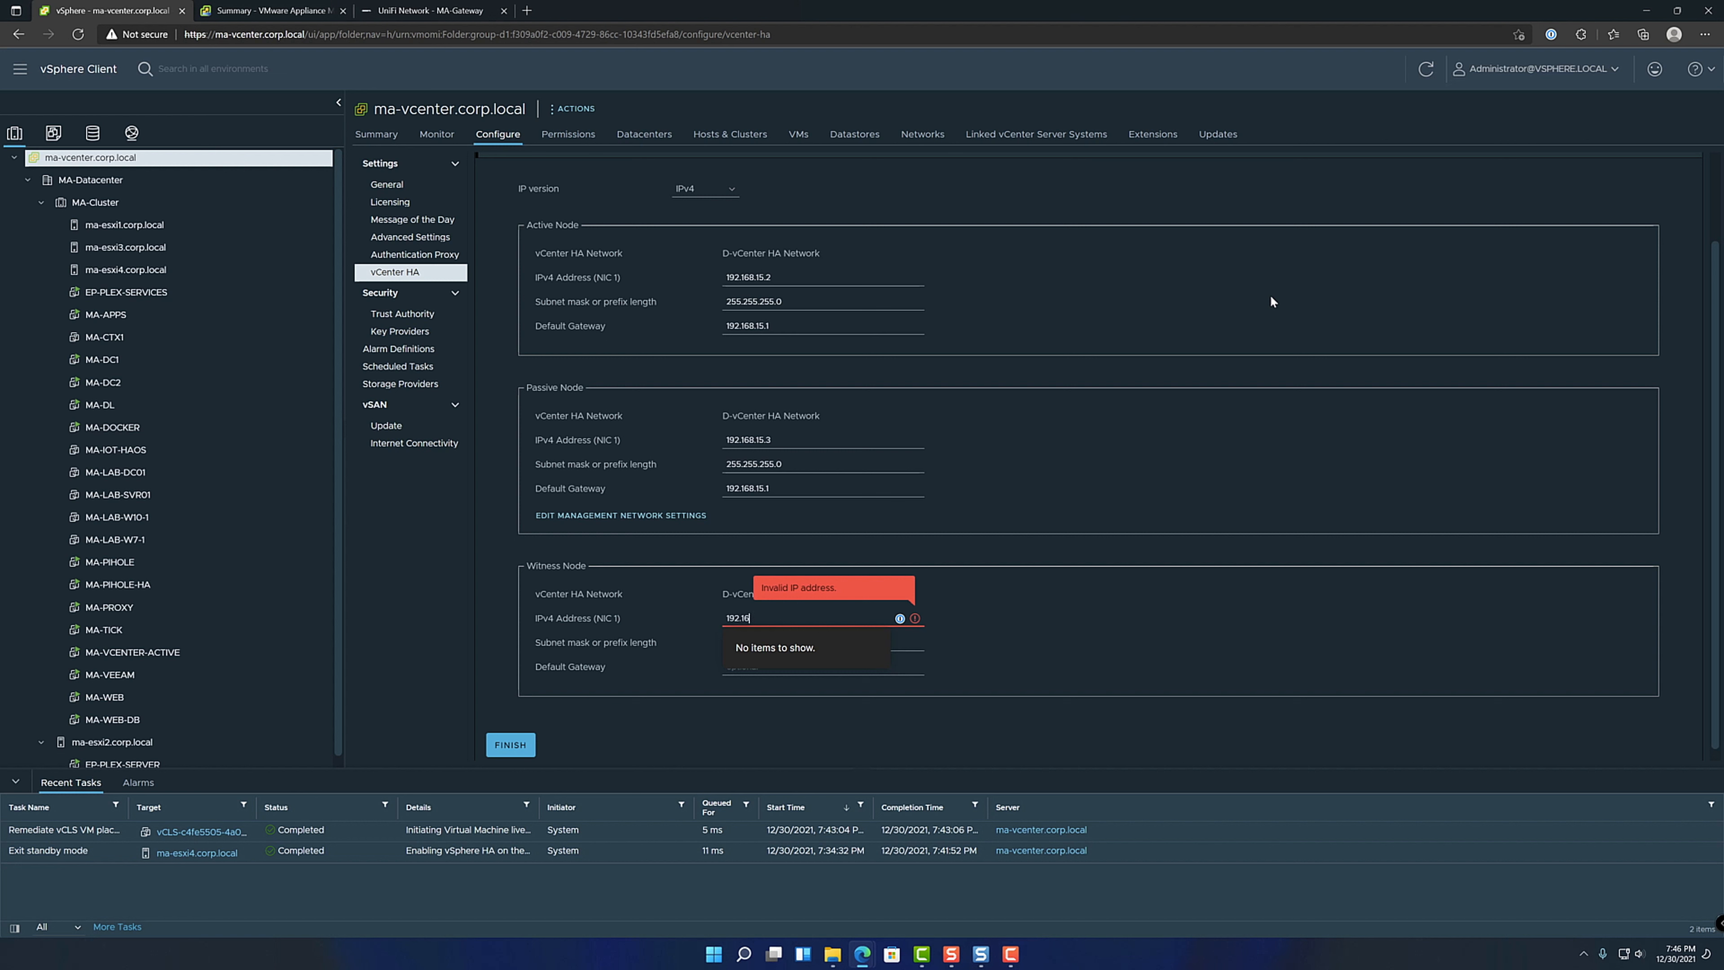
text(8.15.4)
key(Tab)
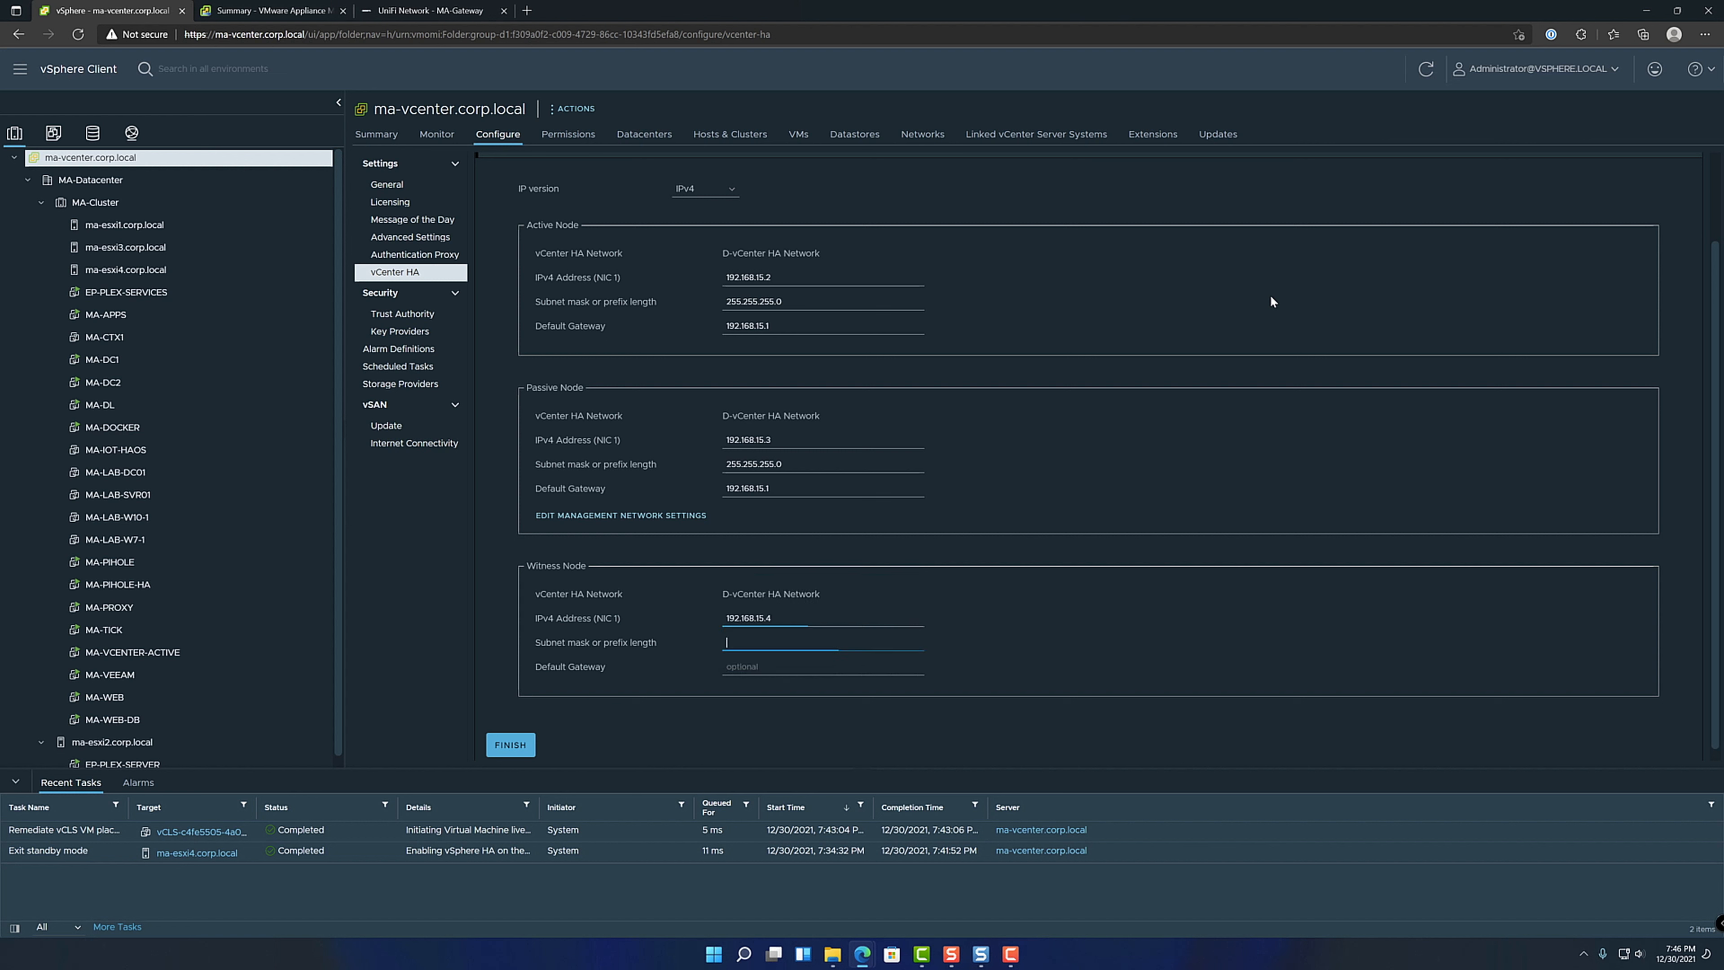
text(255.255.255.0)
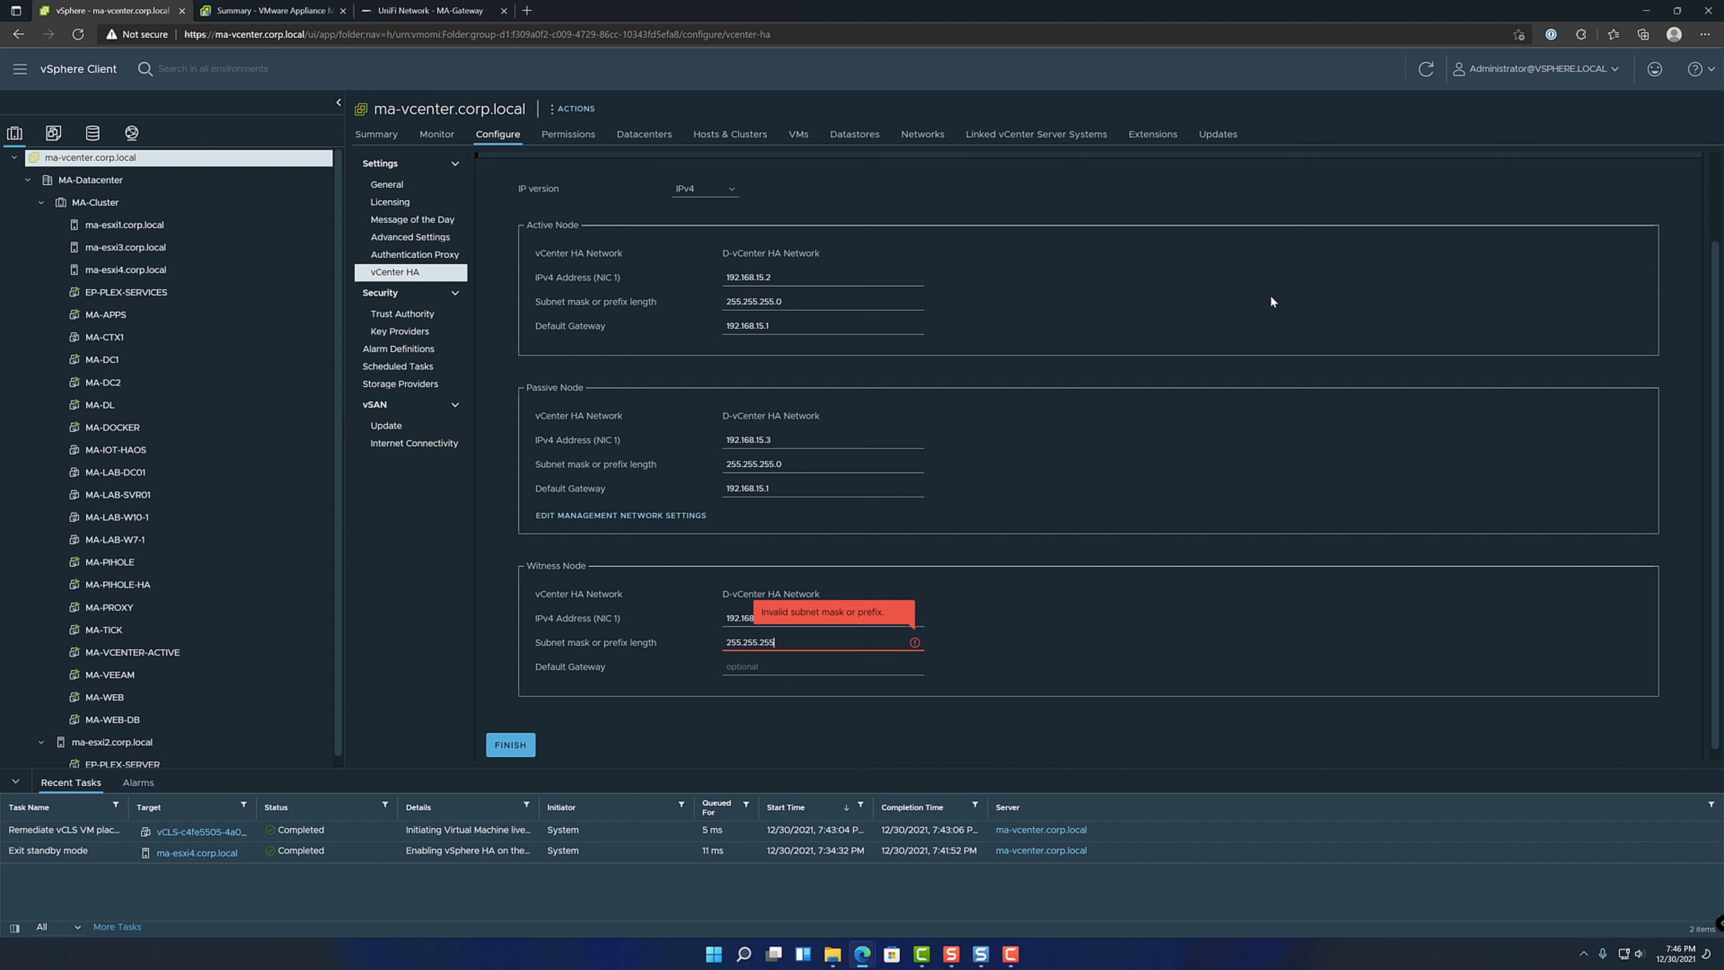
key(Tab)
text(192.168)
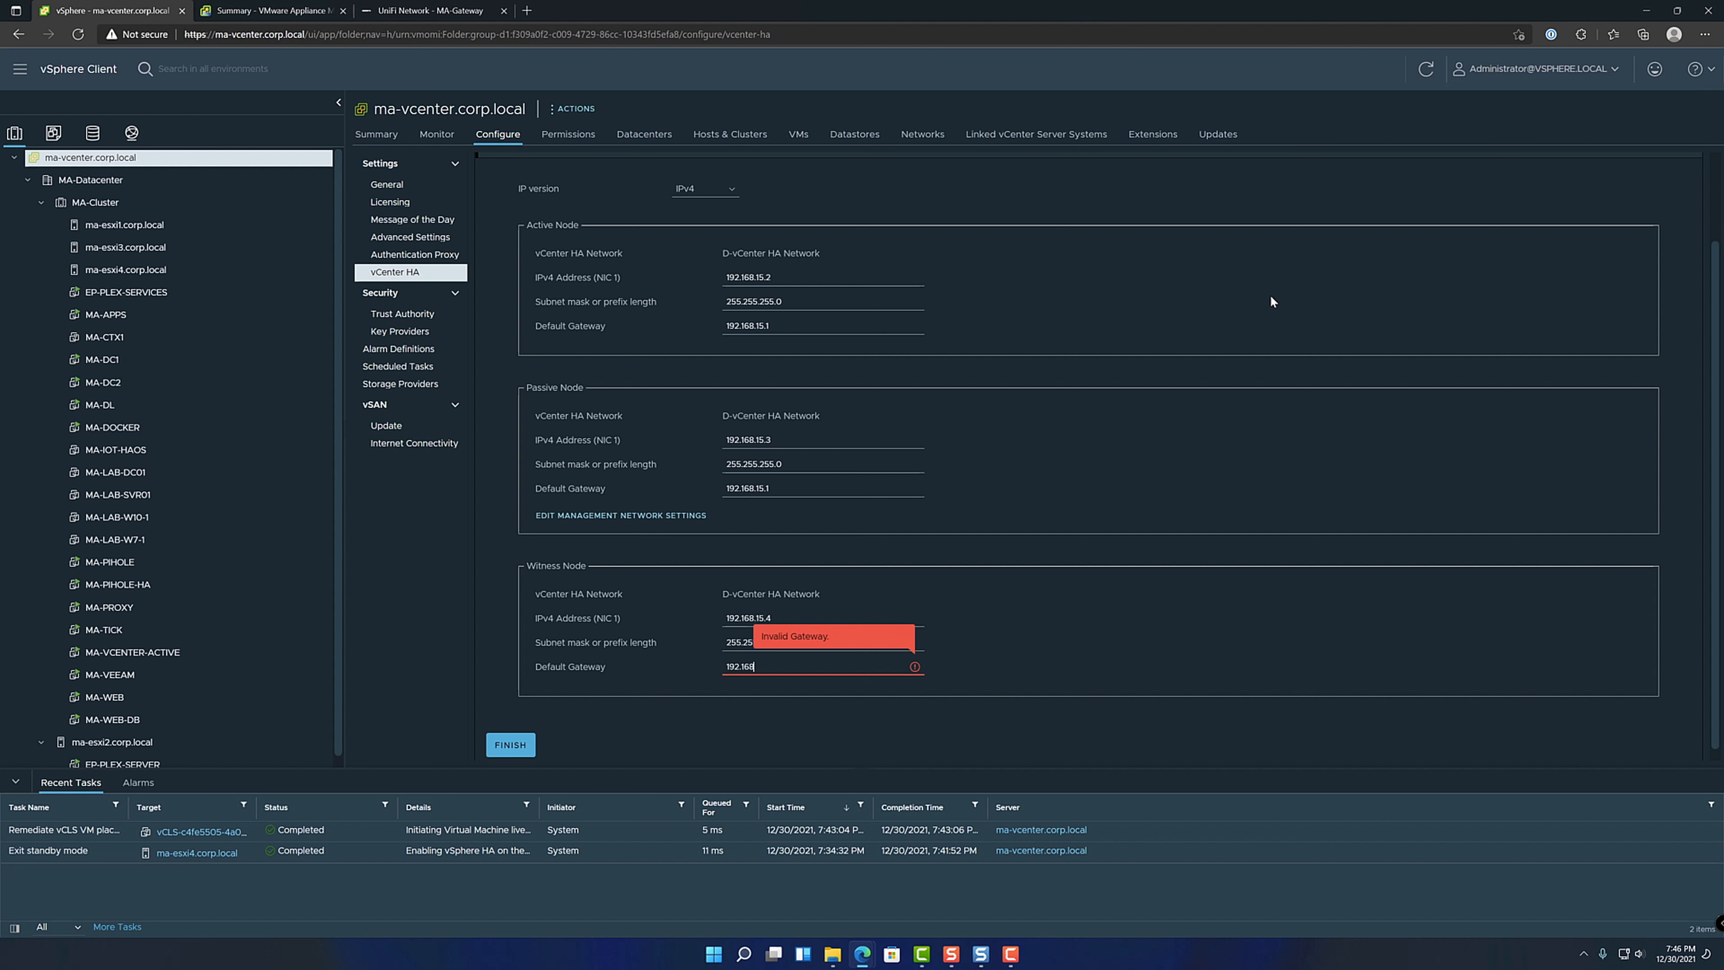
text(.15.1)
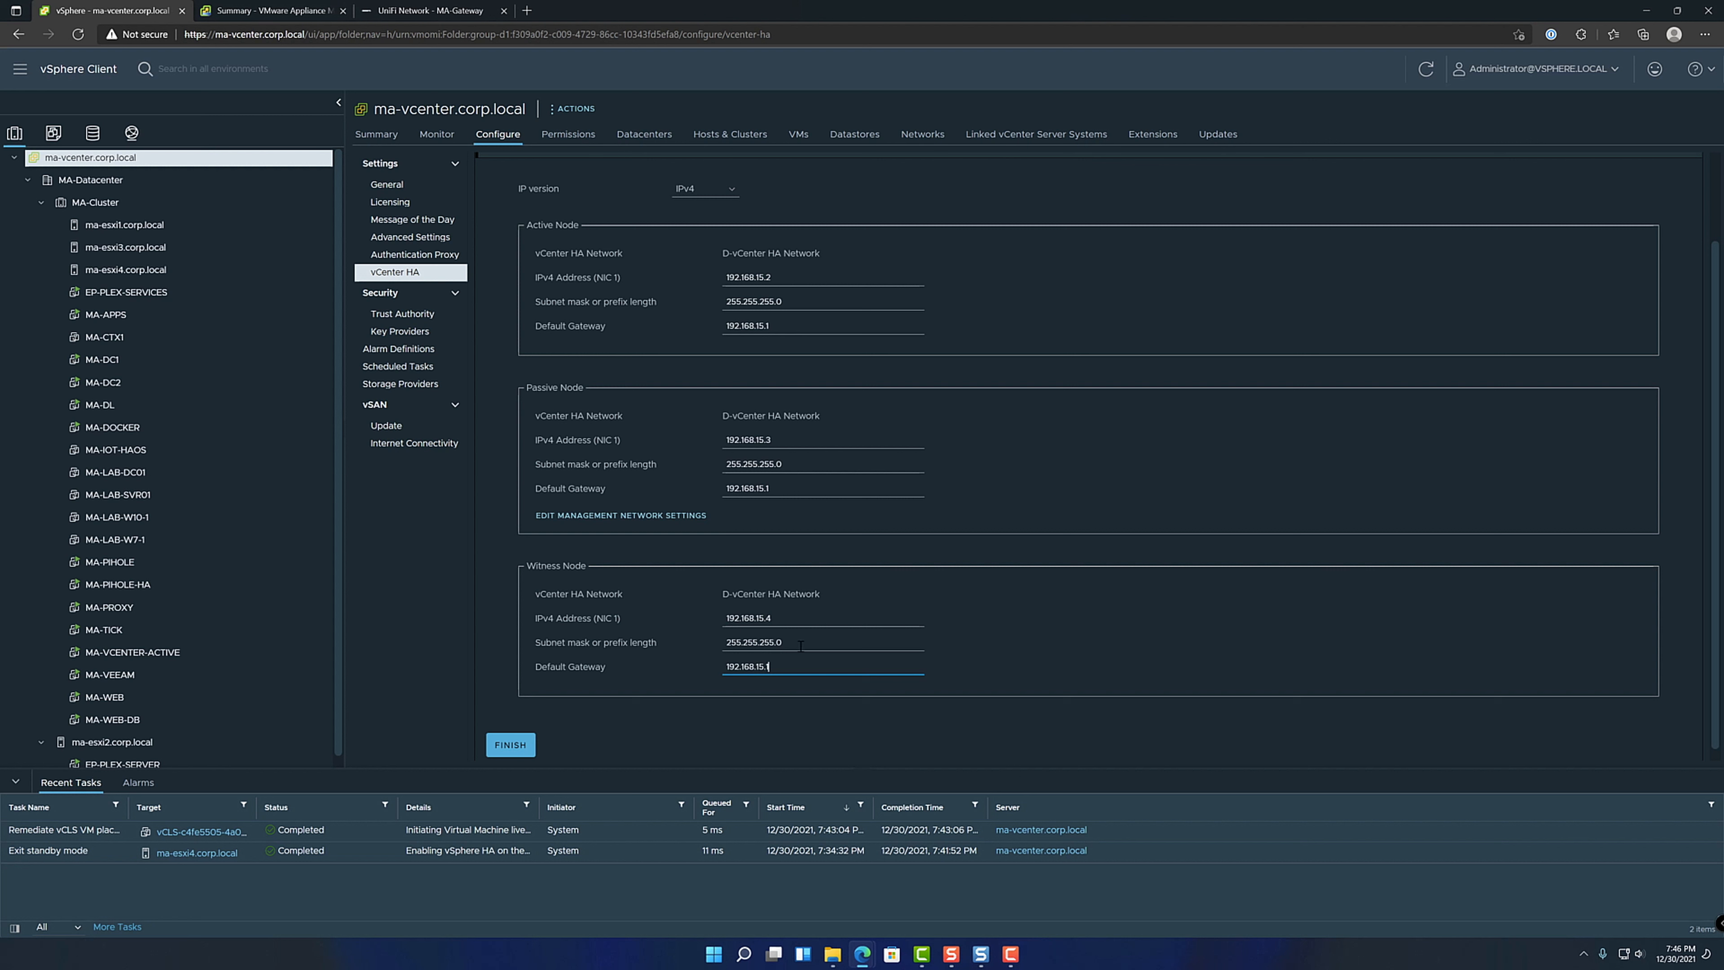
- Check the passive node's management network settings, leave them as they are, and finish the vCenter HA setup
click(583, 519)
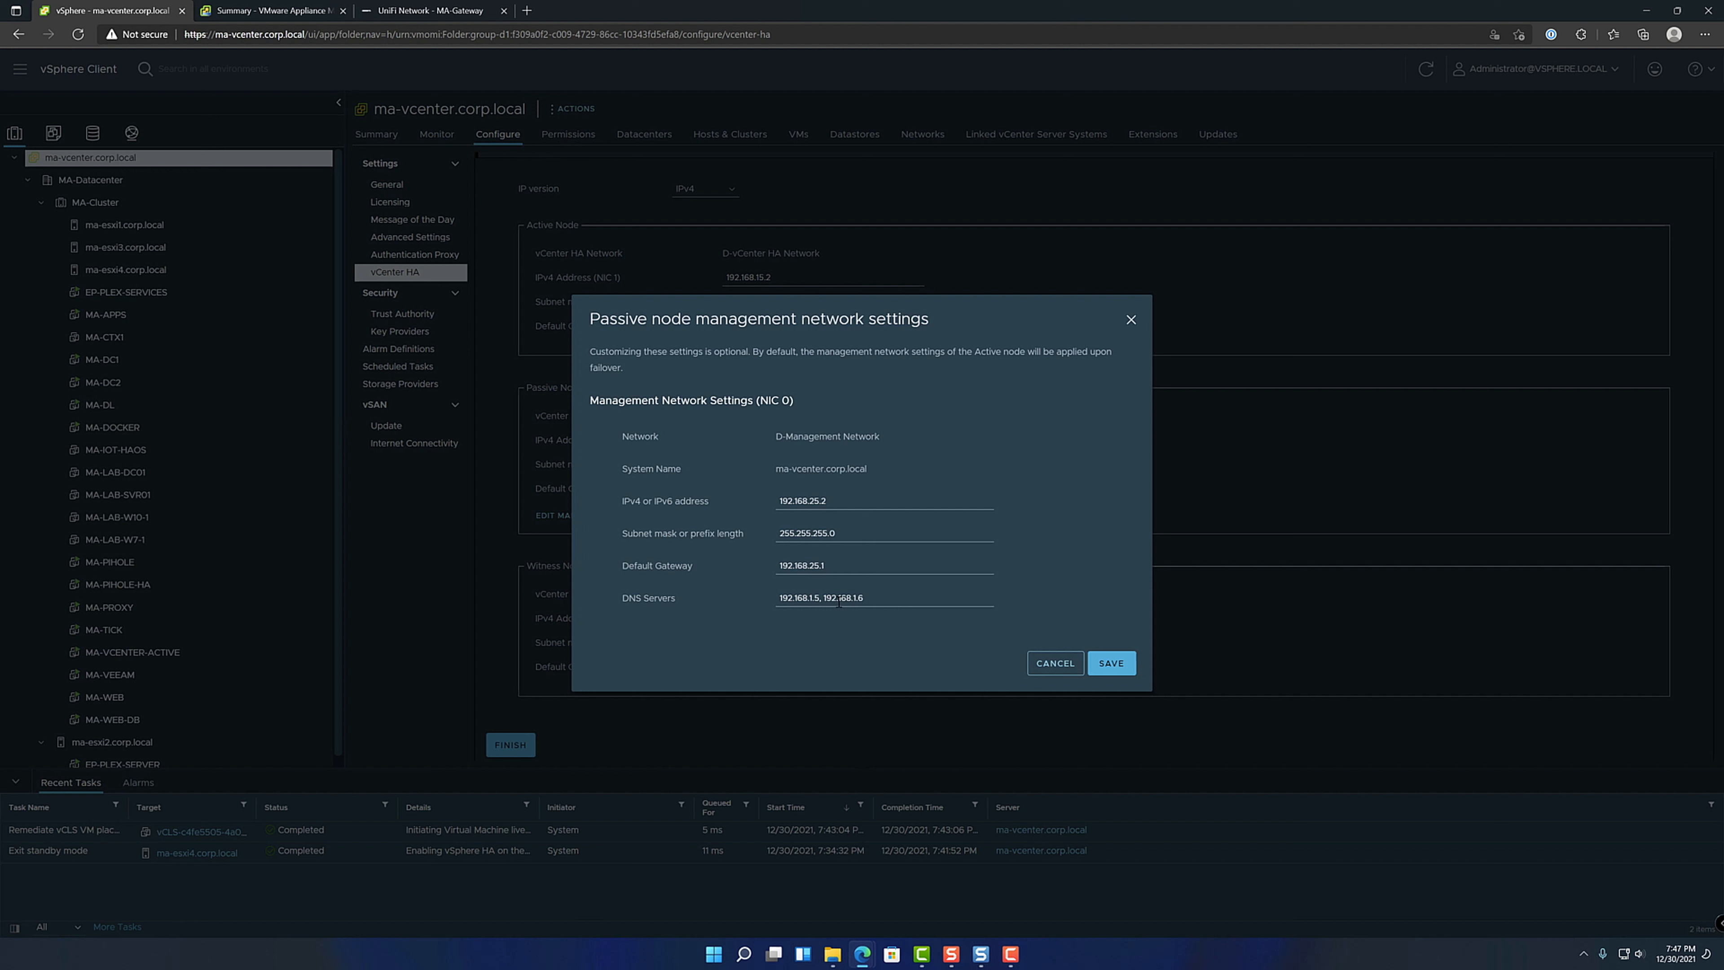
click(1045, 667)
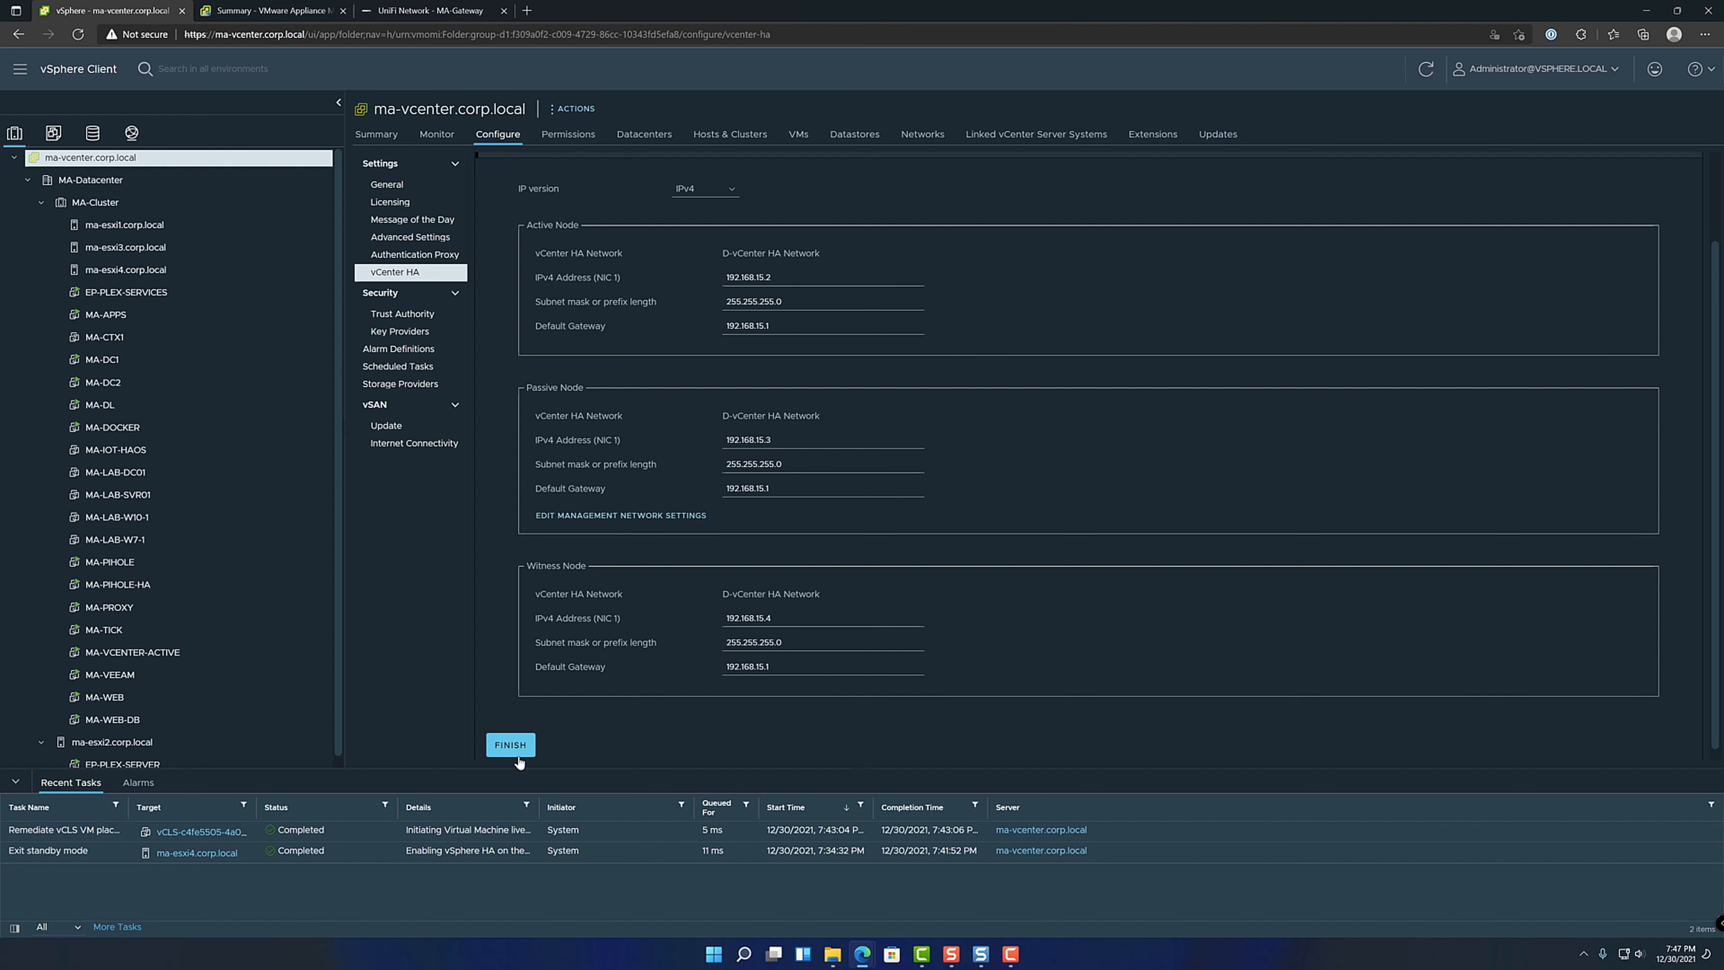
click(510, 745)
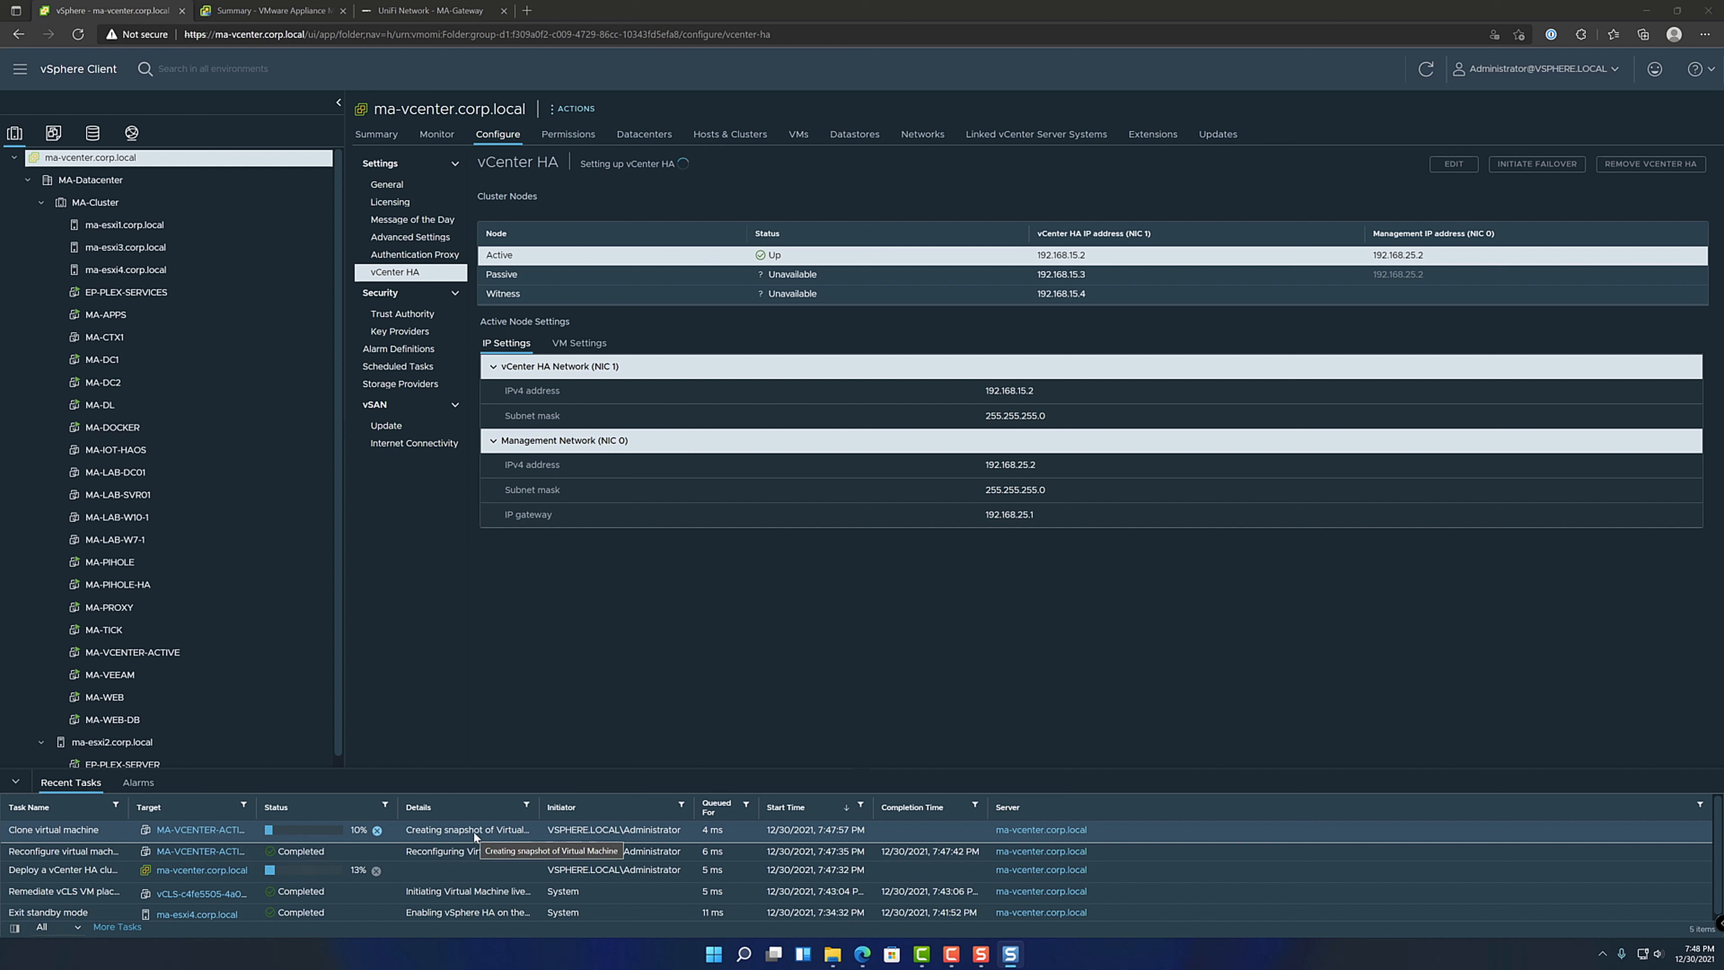
- Review the VM/Host Rules in the configuration of MA-Cluster
scroll(507, 892, down, 1)
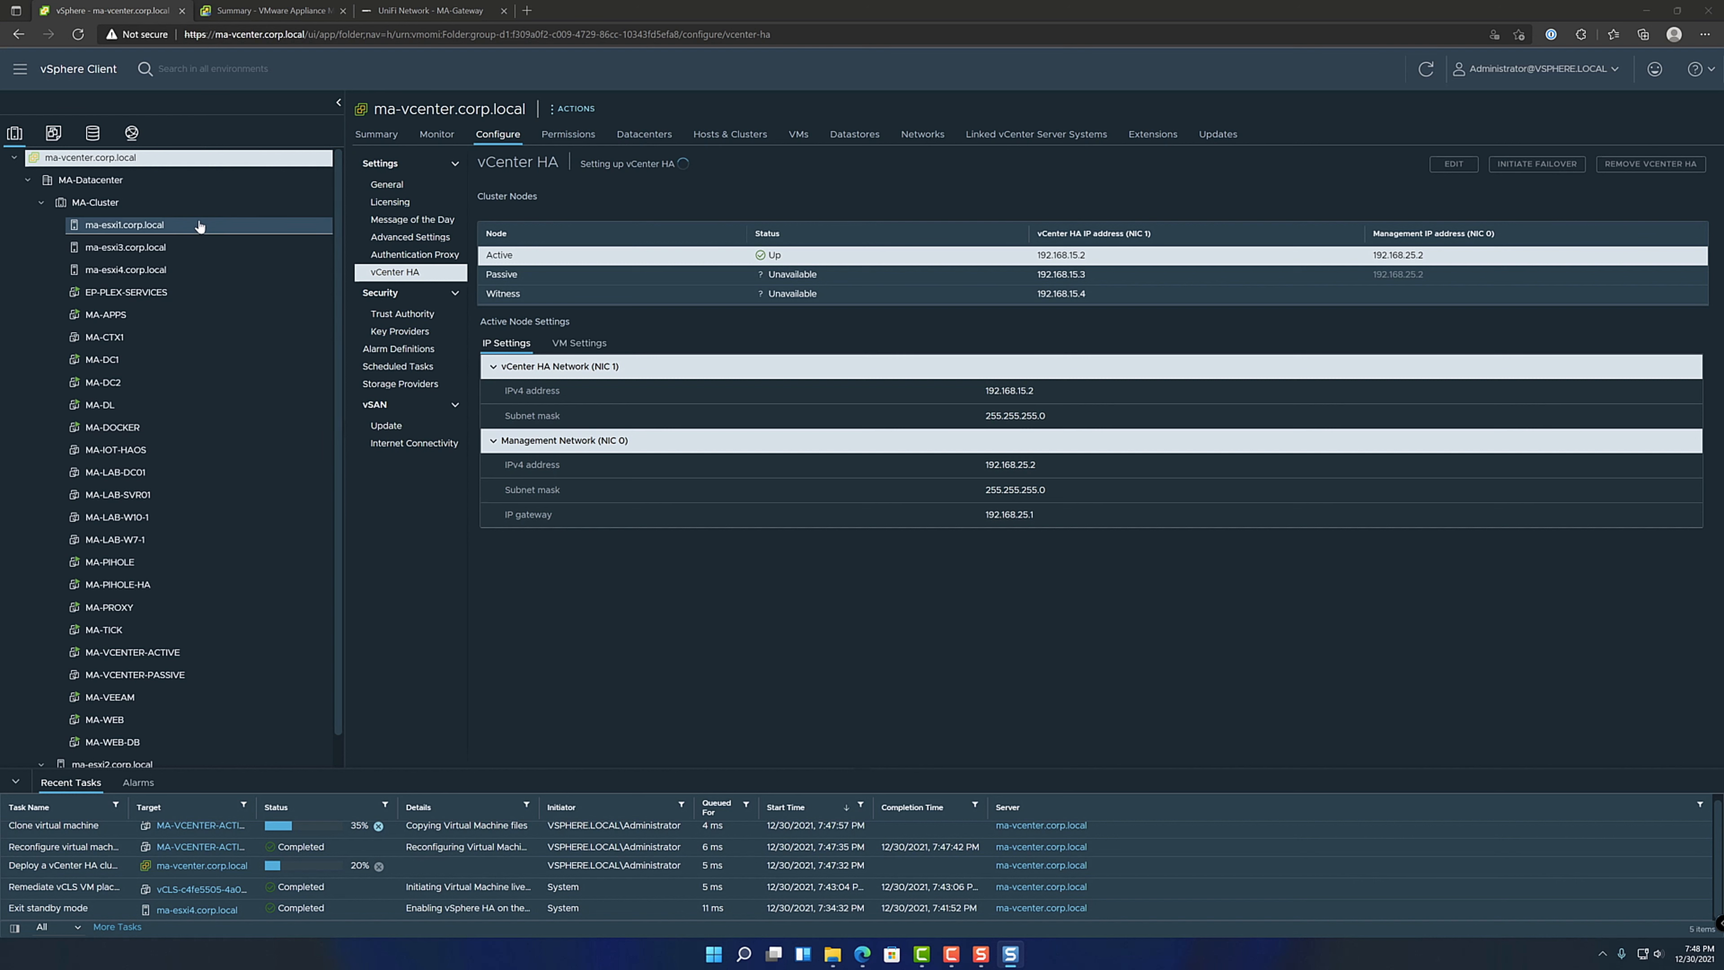
click(285, 203)
click(492, 136)
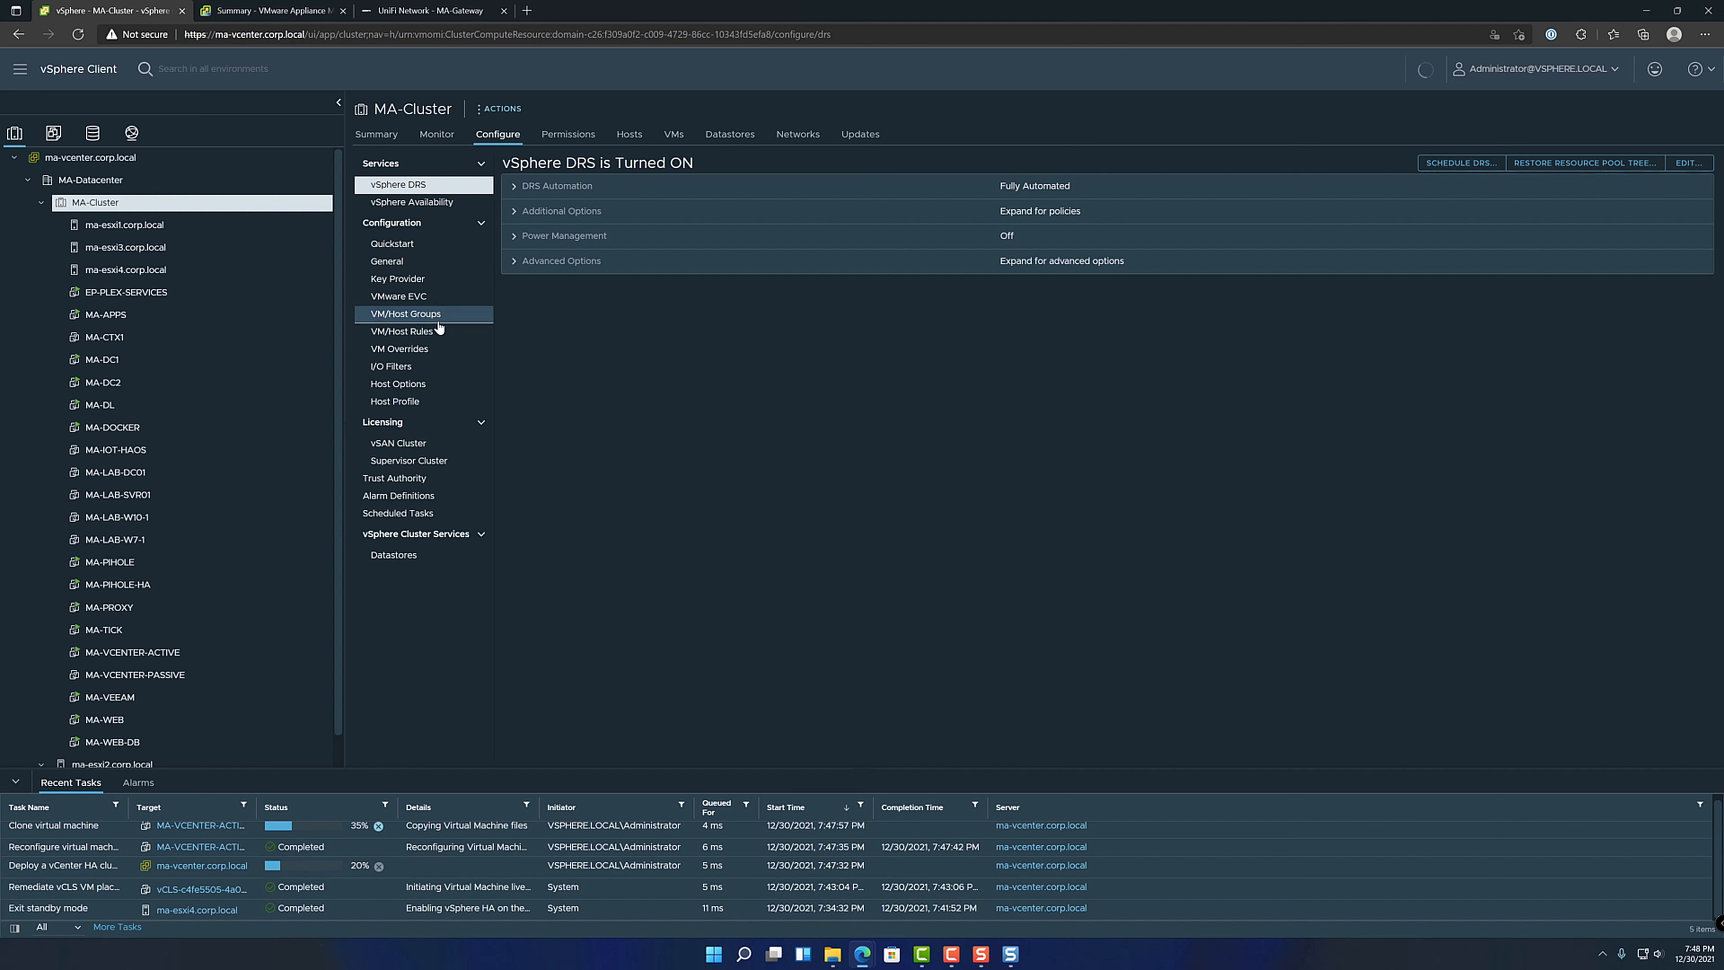
click(436, 332)
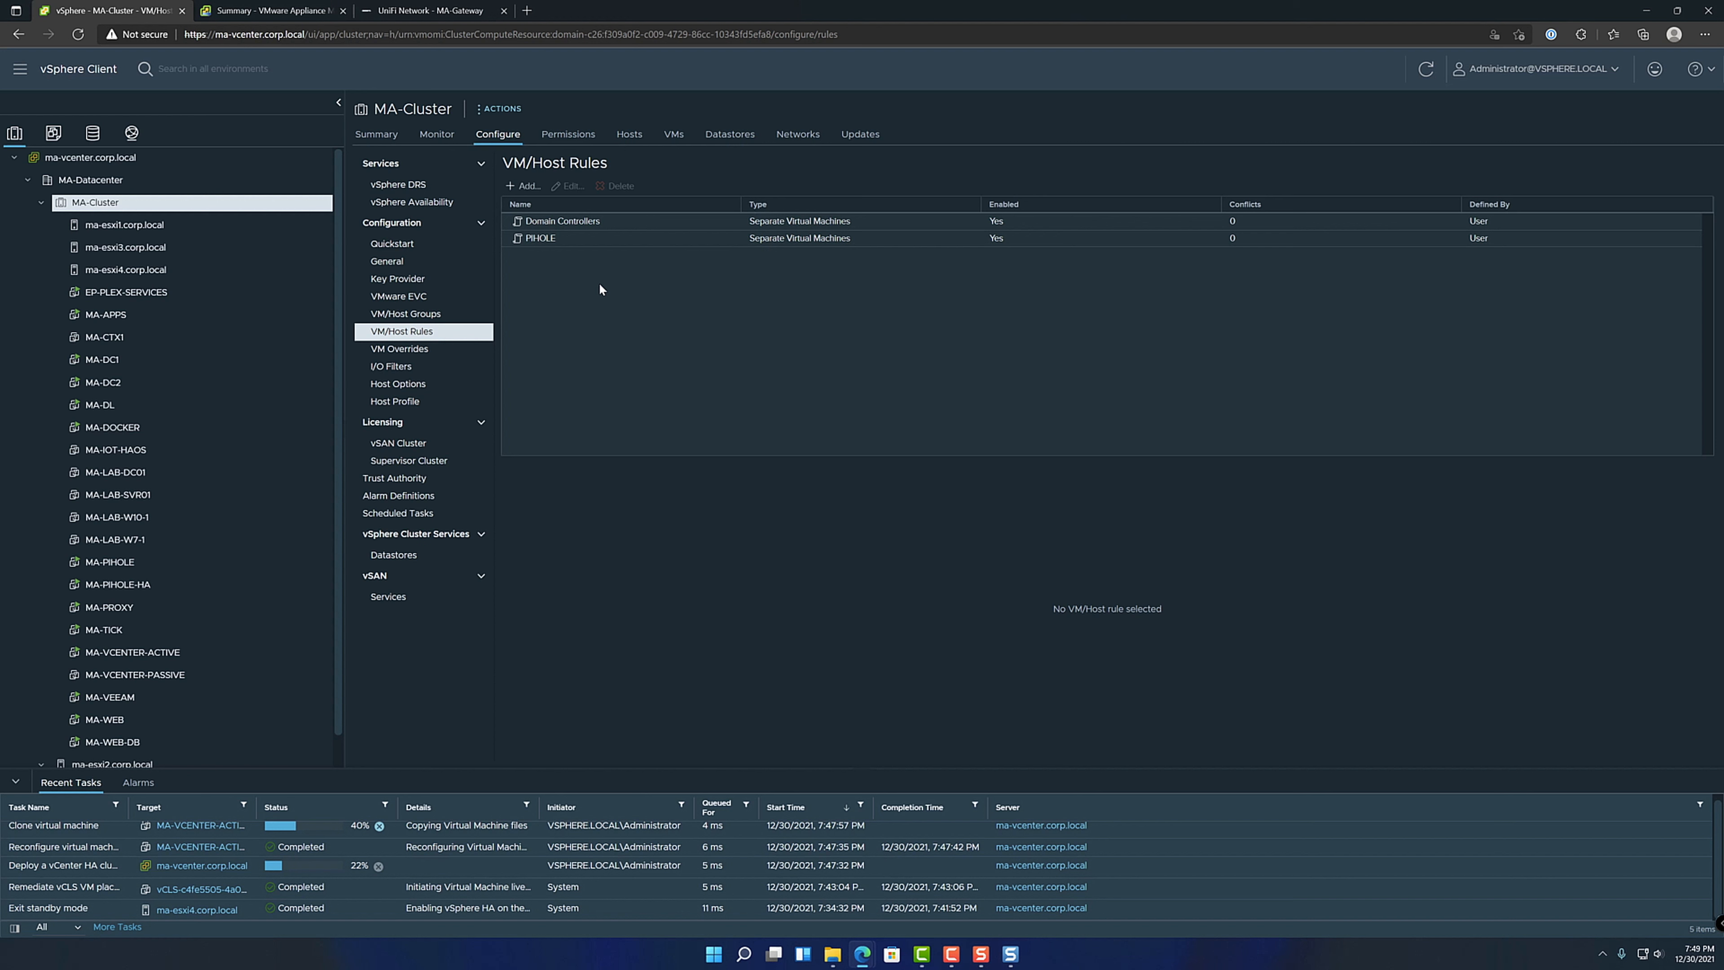
- View the summaries of MA-Cluster and the MA-VCENTER-ACTIVE virtual machine
click(379, 136)
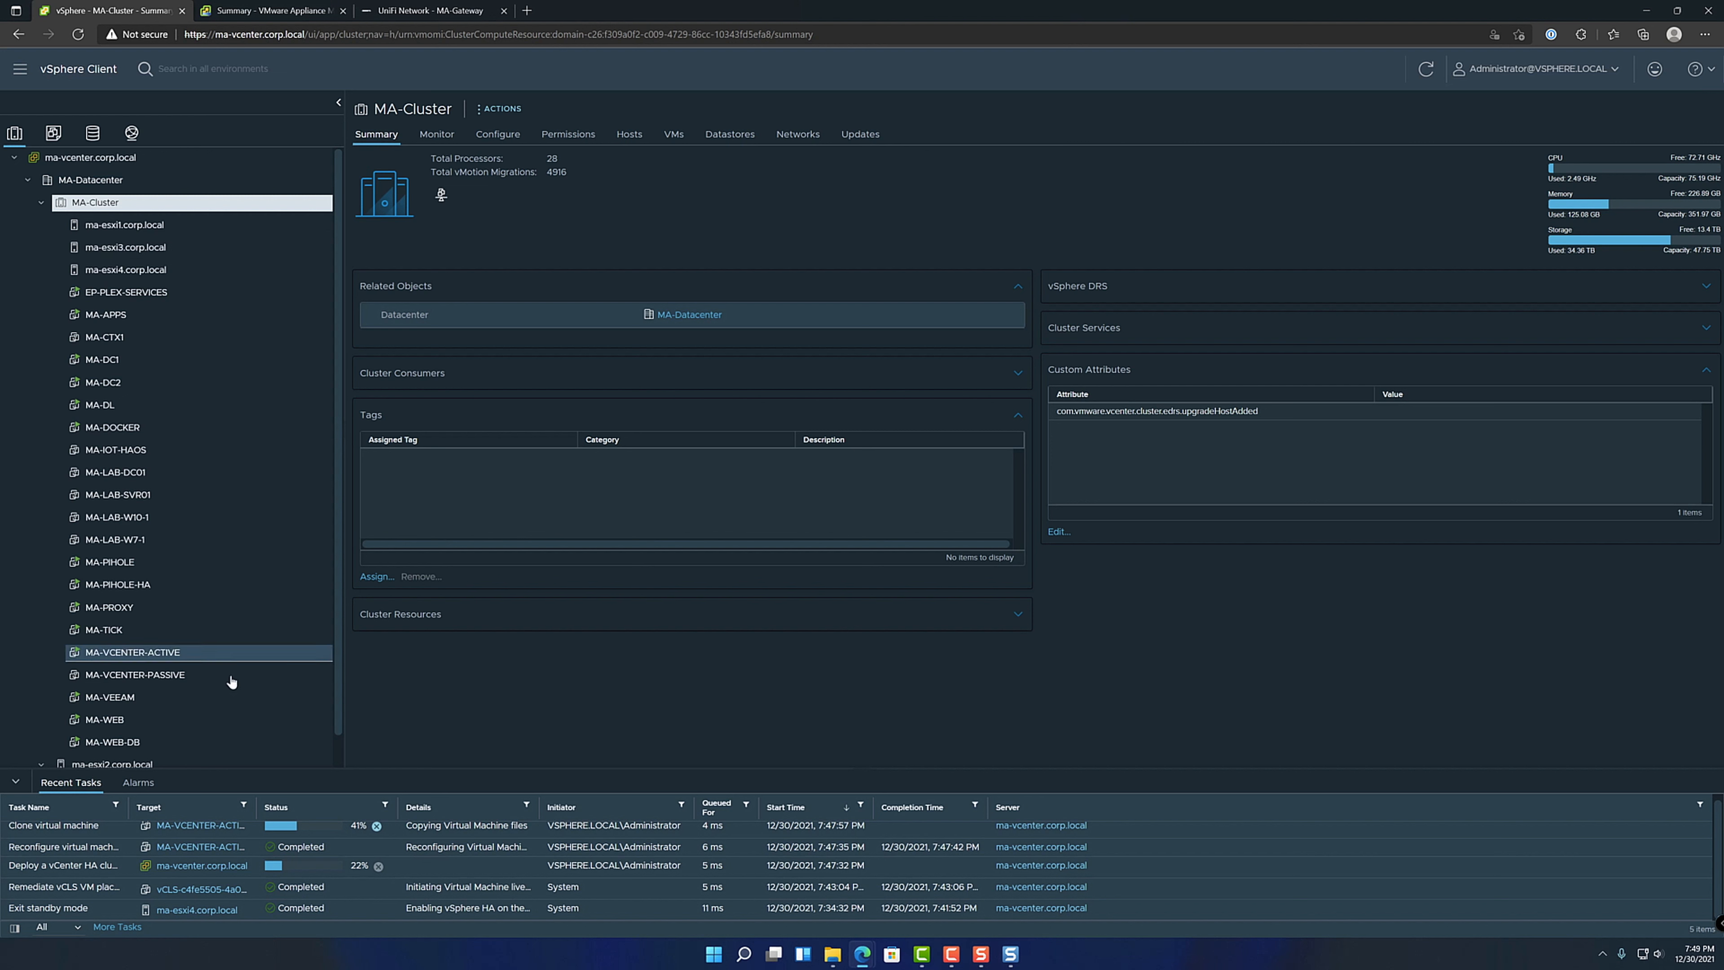
scroll(558, 890, up, 1)
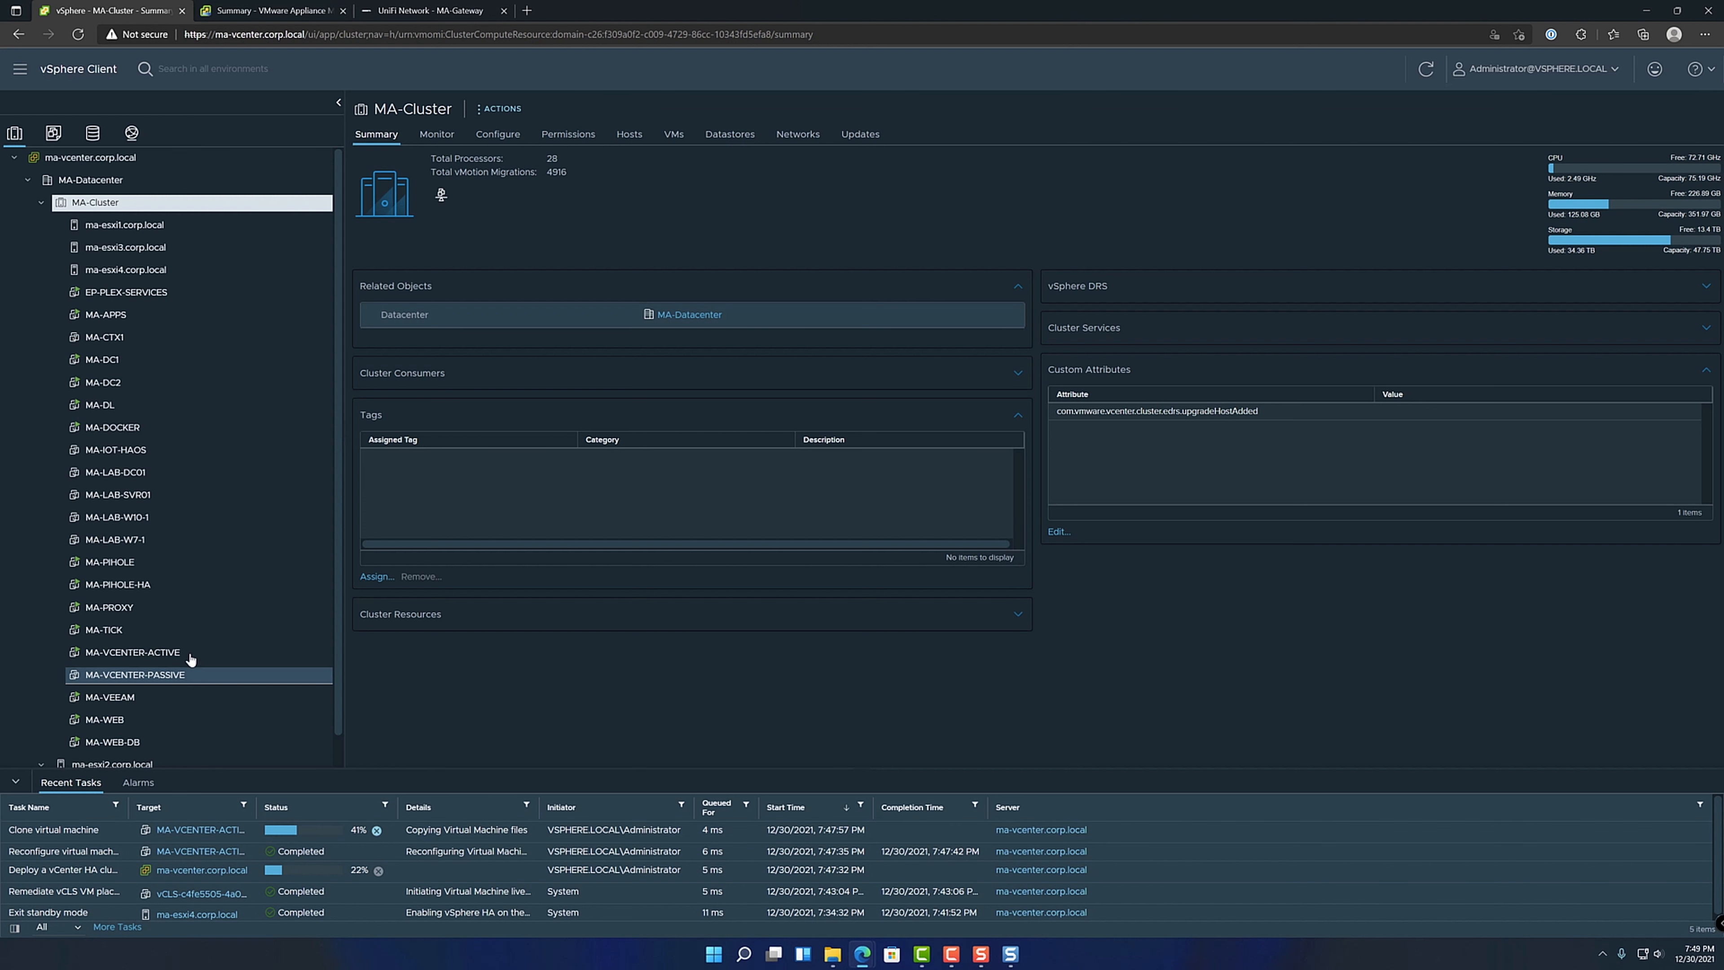
click(222, 653)
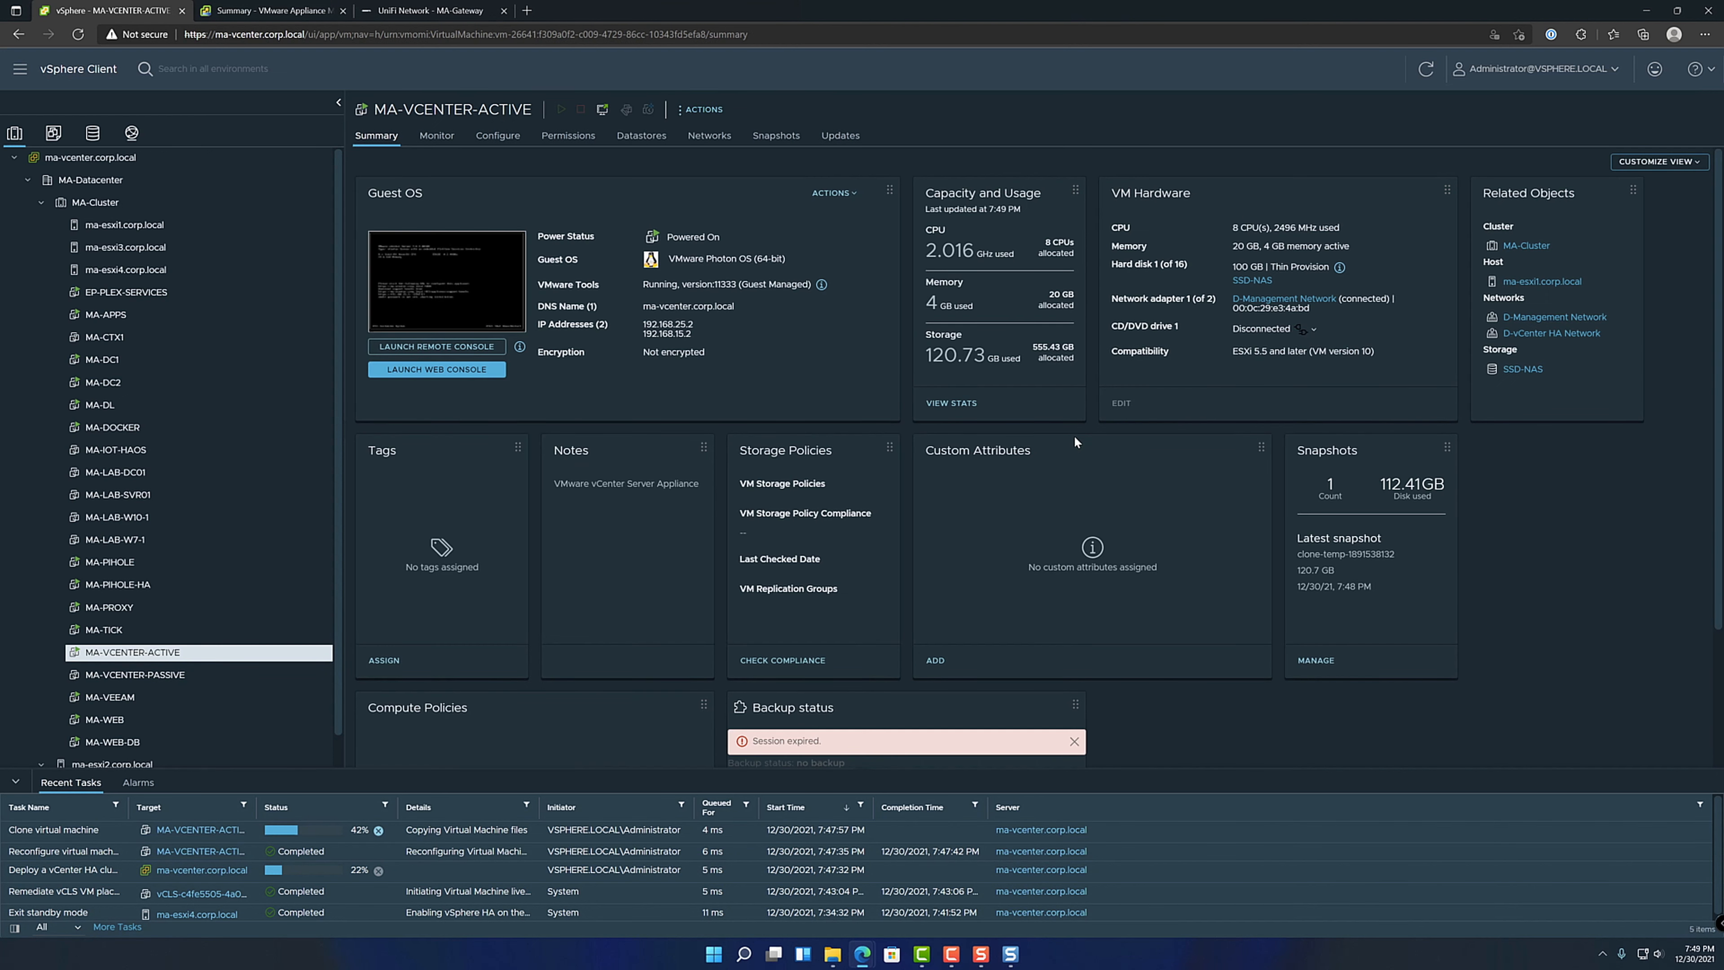
scroll(761, 542, down, 3)
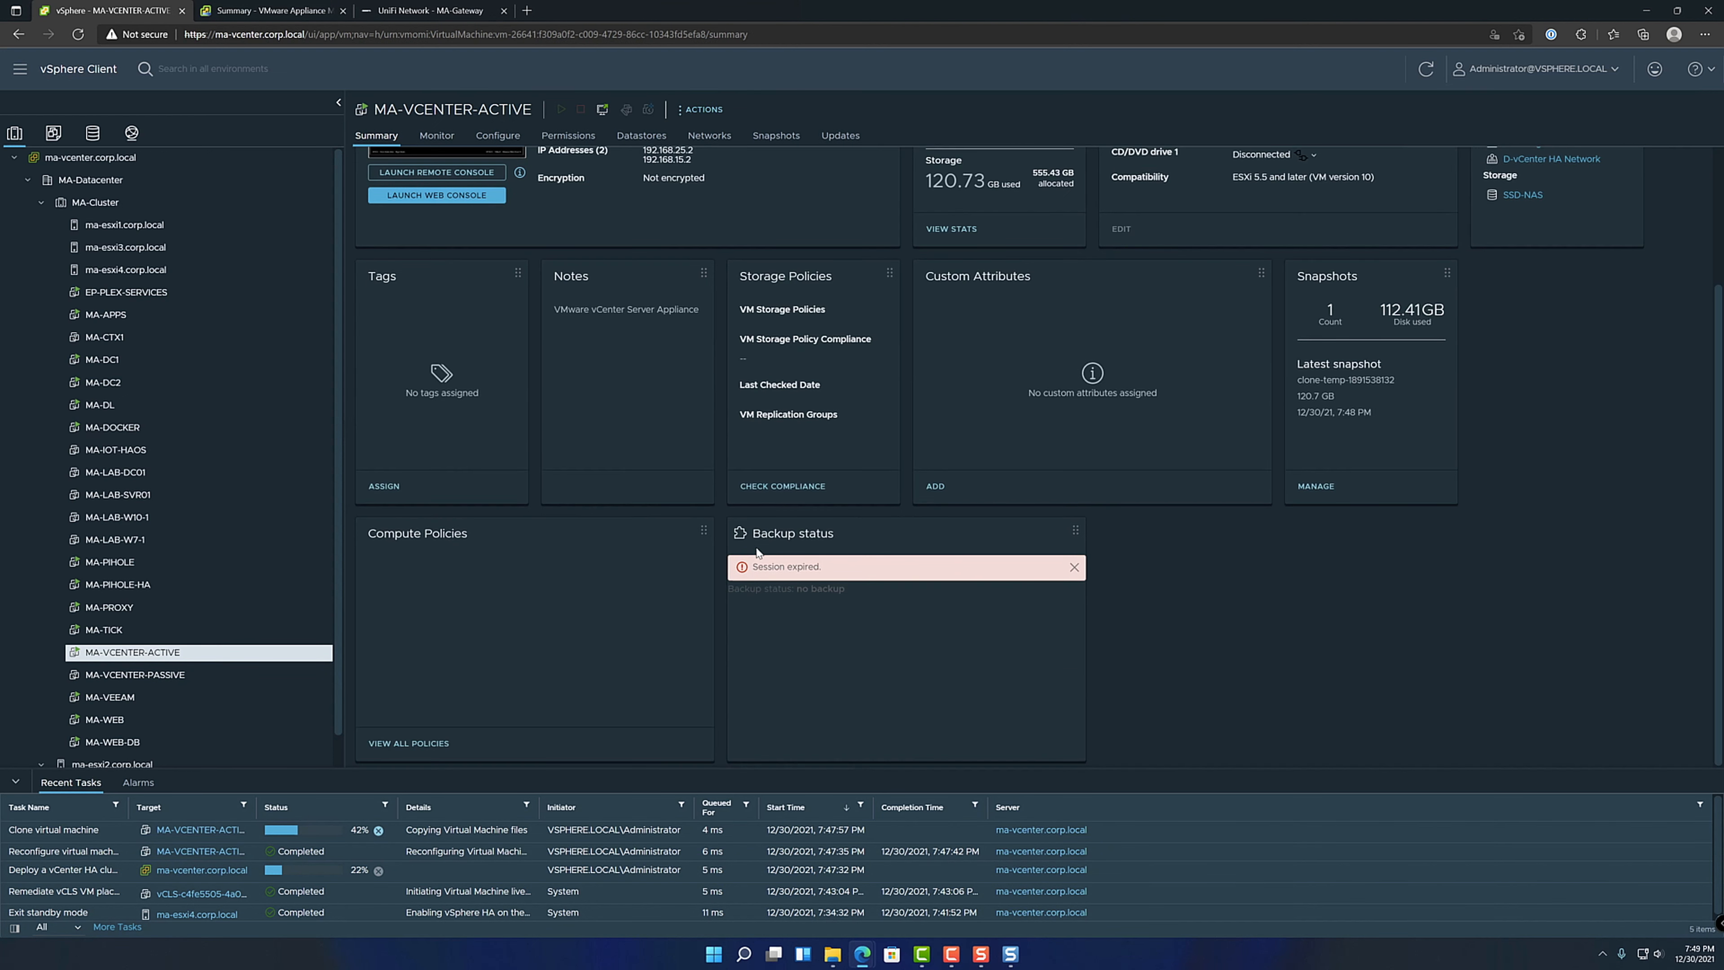
scroll(1019, 500, up, 3)
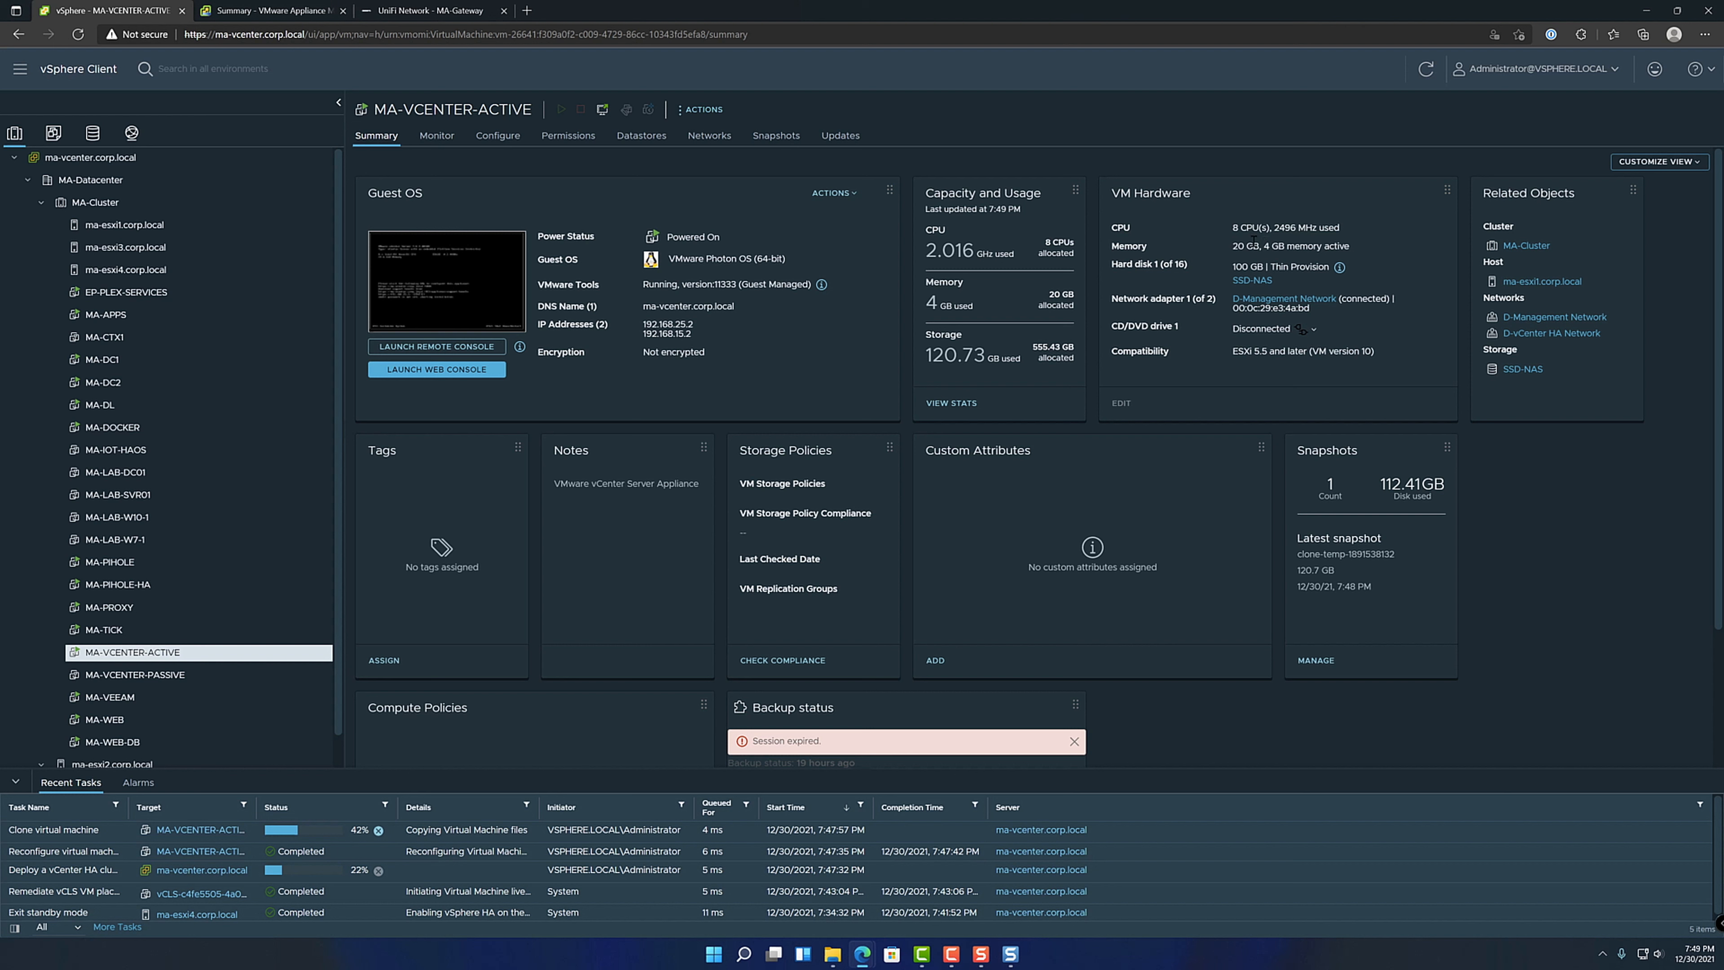
- Examine the vCenter HA mode and state of ma-vcenter.corp.local and the settings of its cluster nodes
click(90, 157)
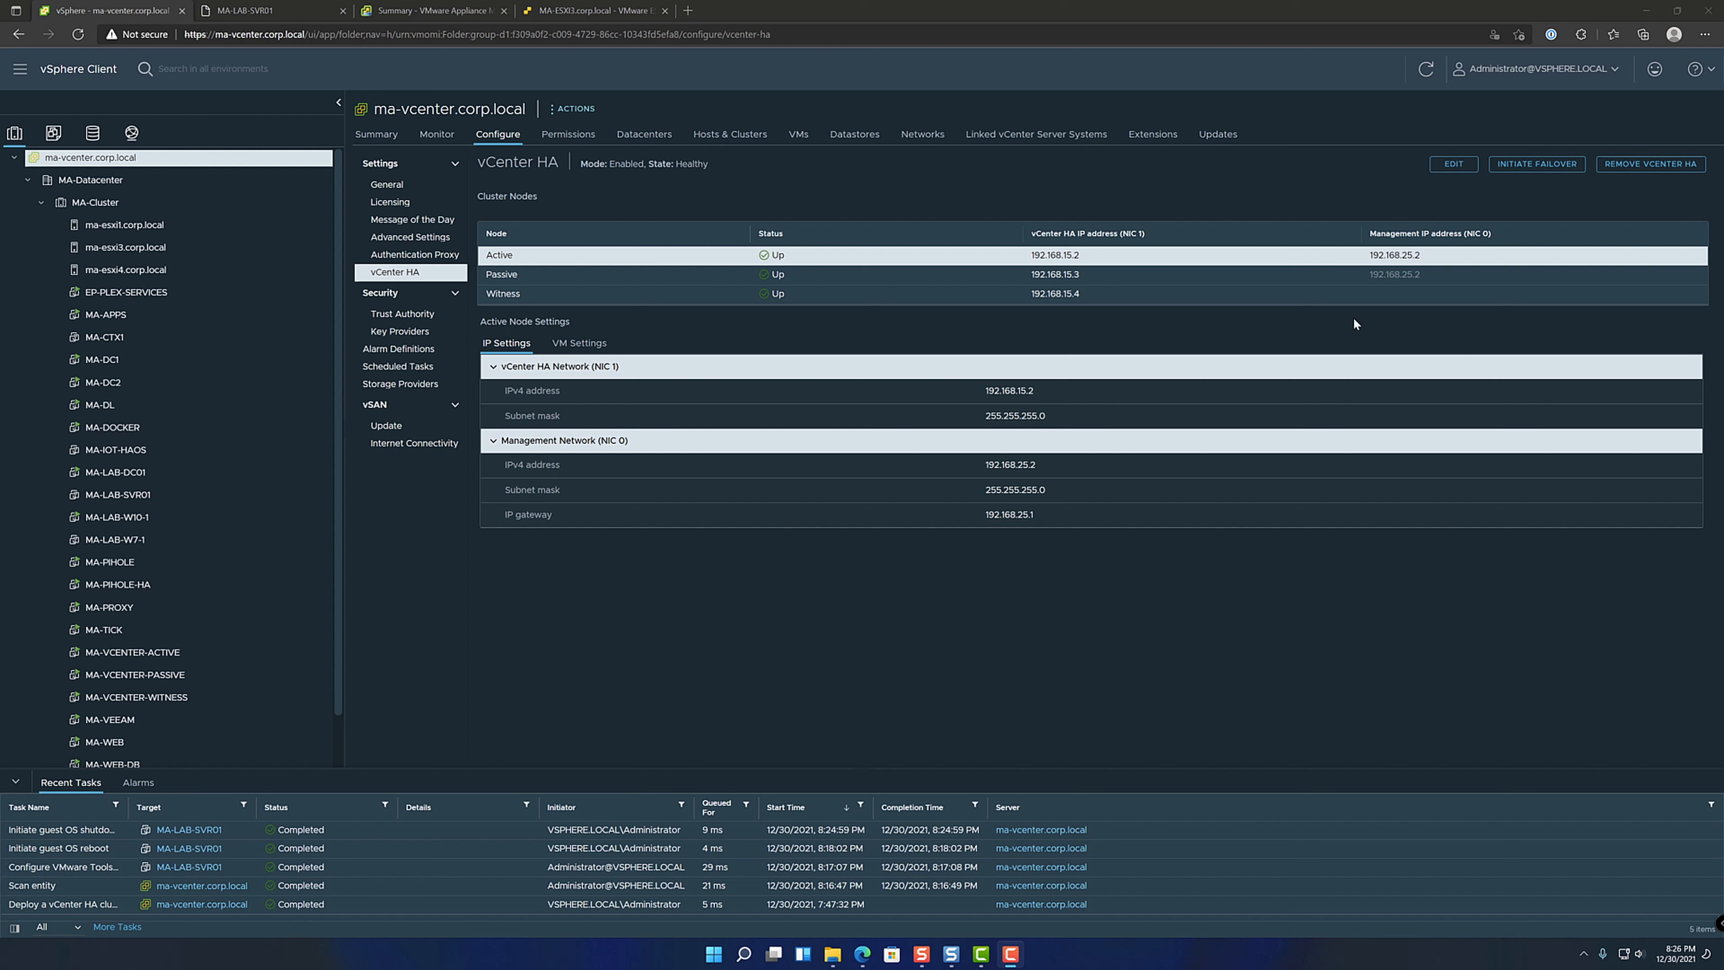
click(1255, 275)
click(1256, 292)
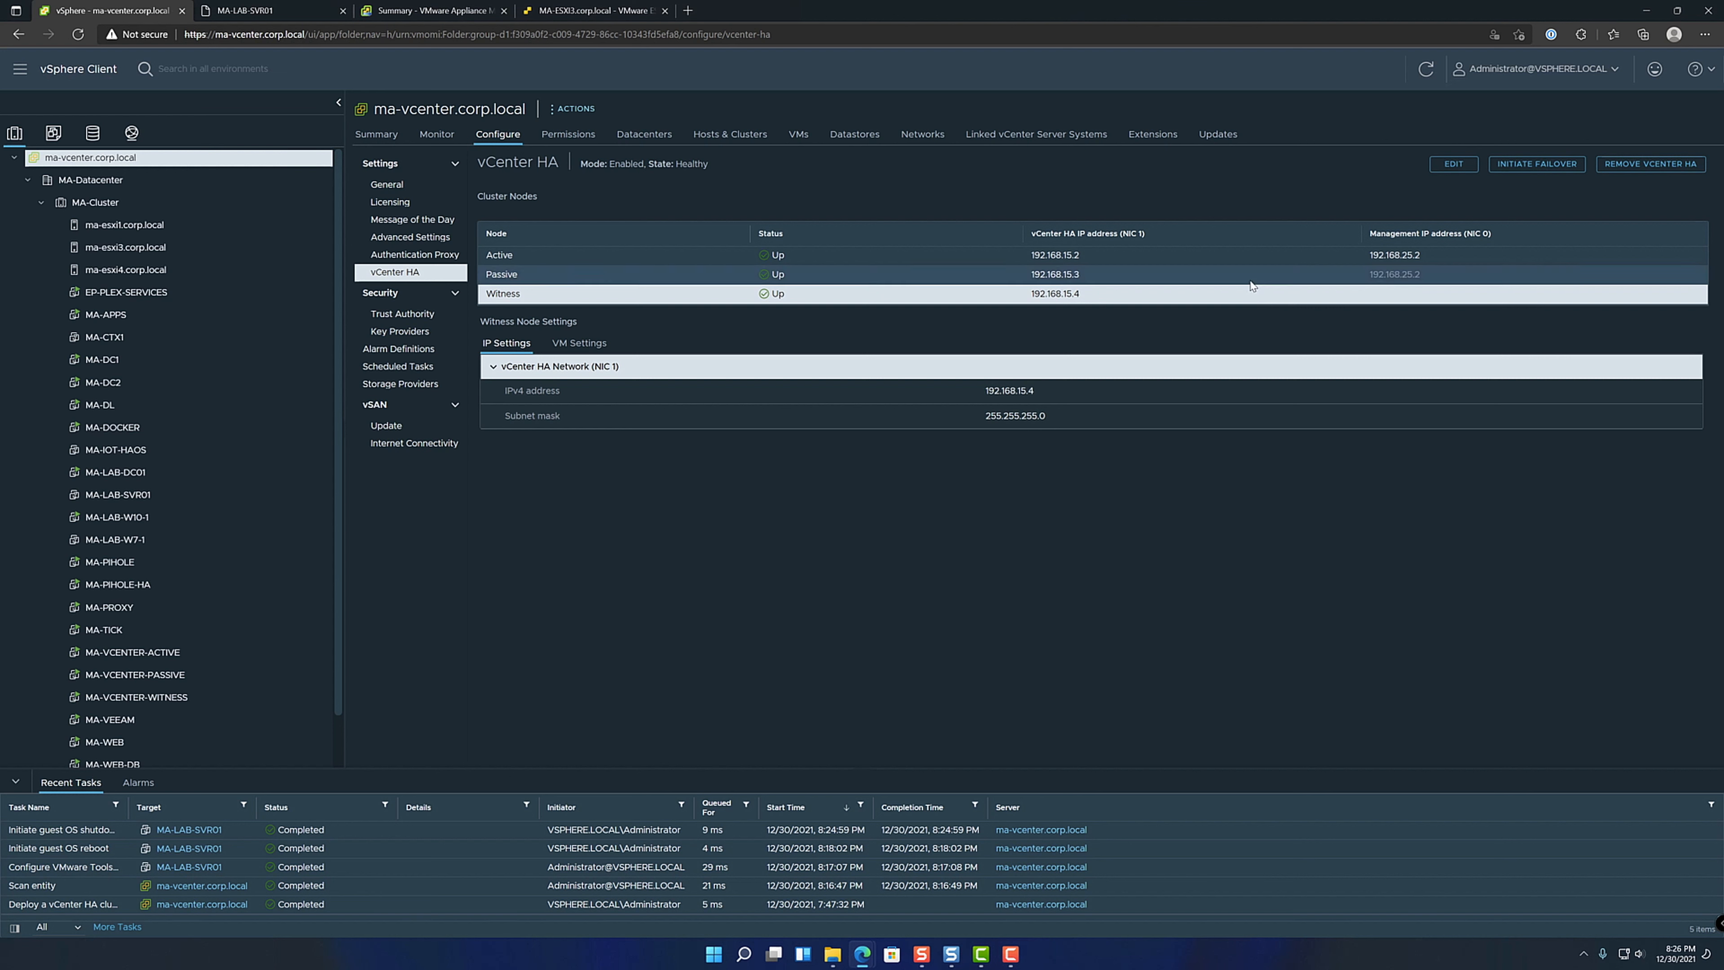
click(1245, 254)
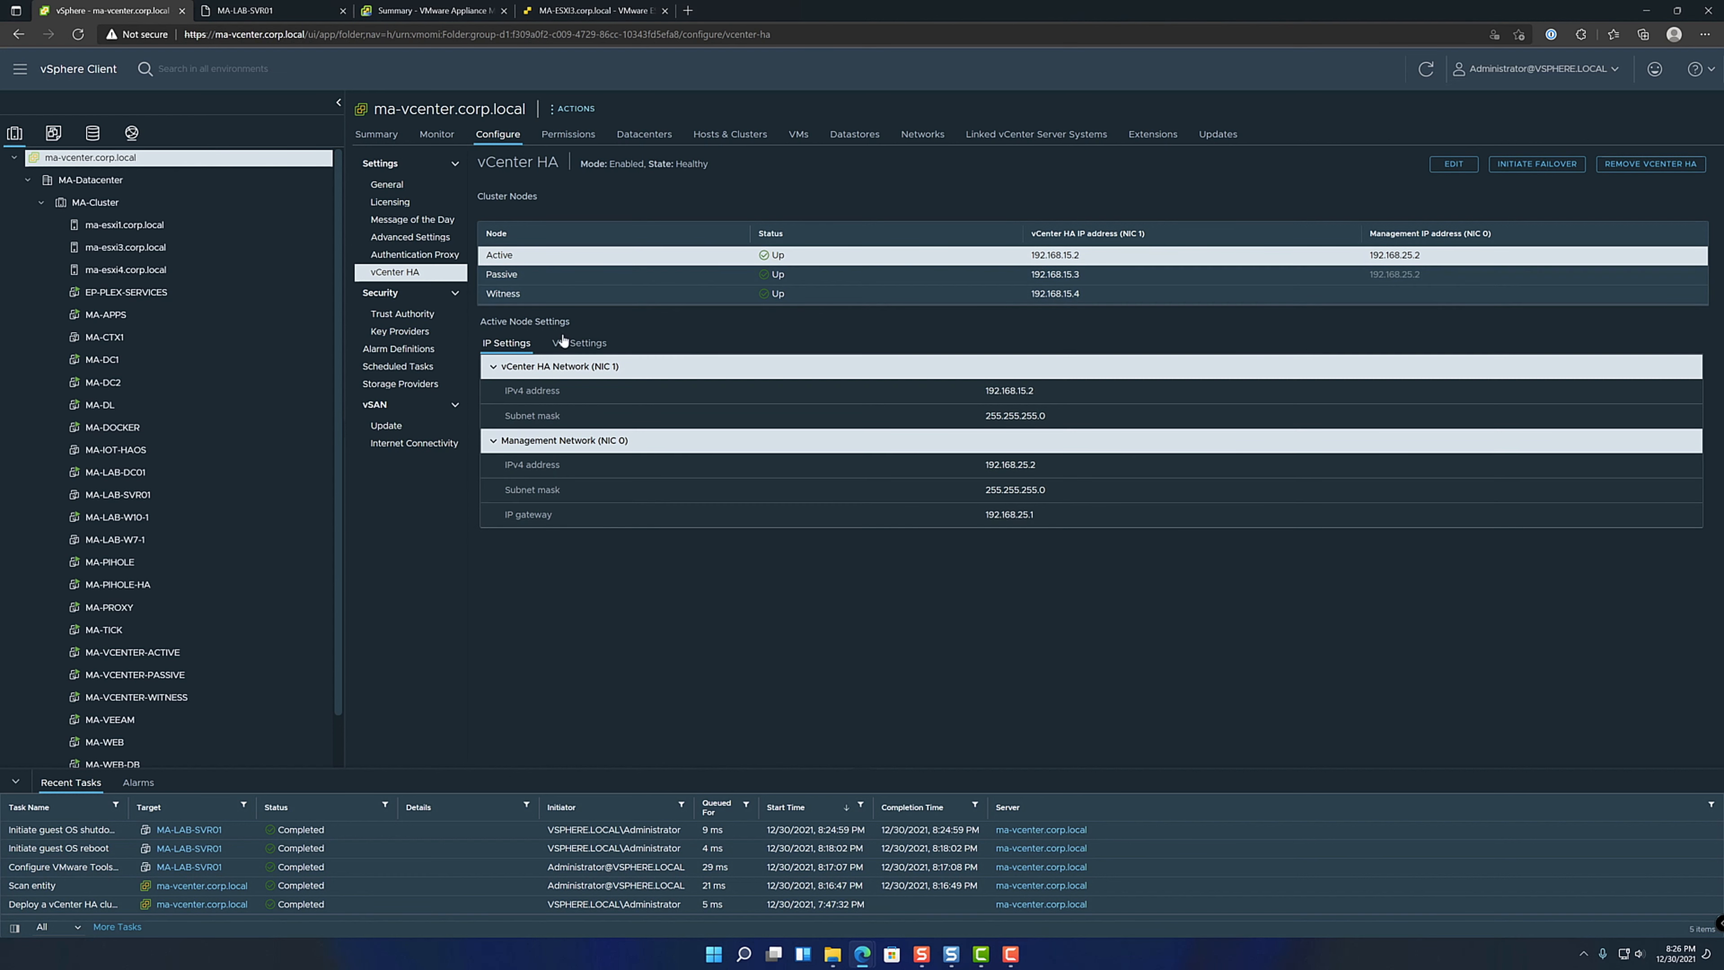
click(576, 344)
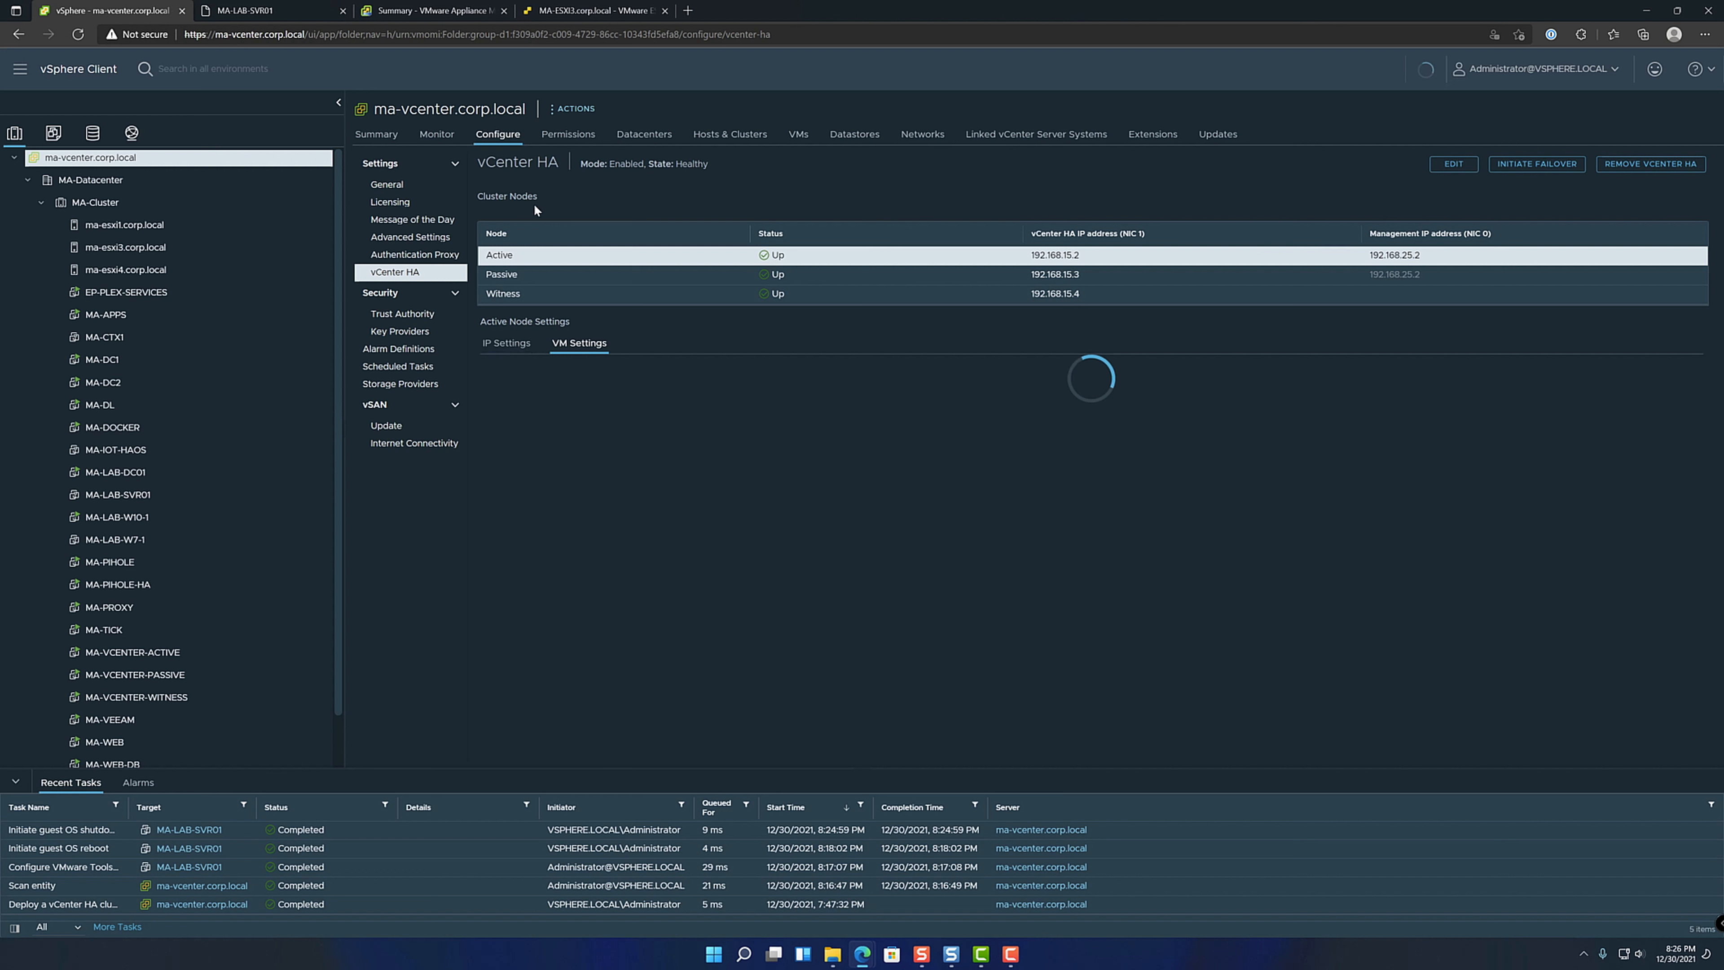
triple_click(577, 163)
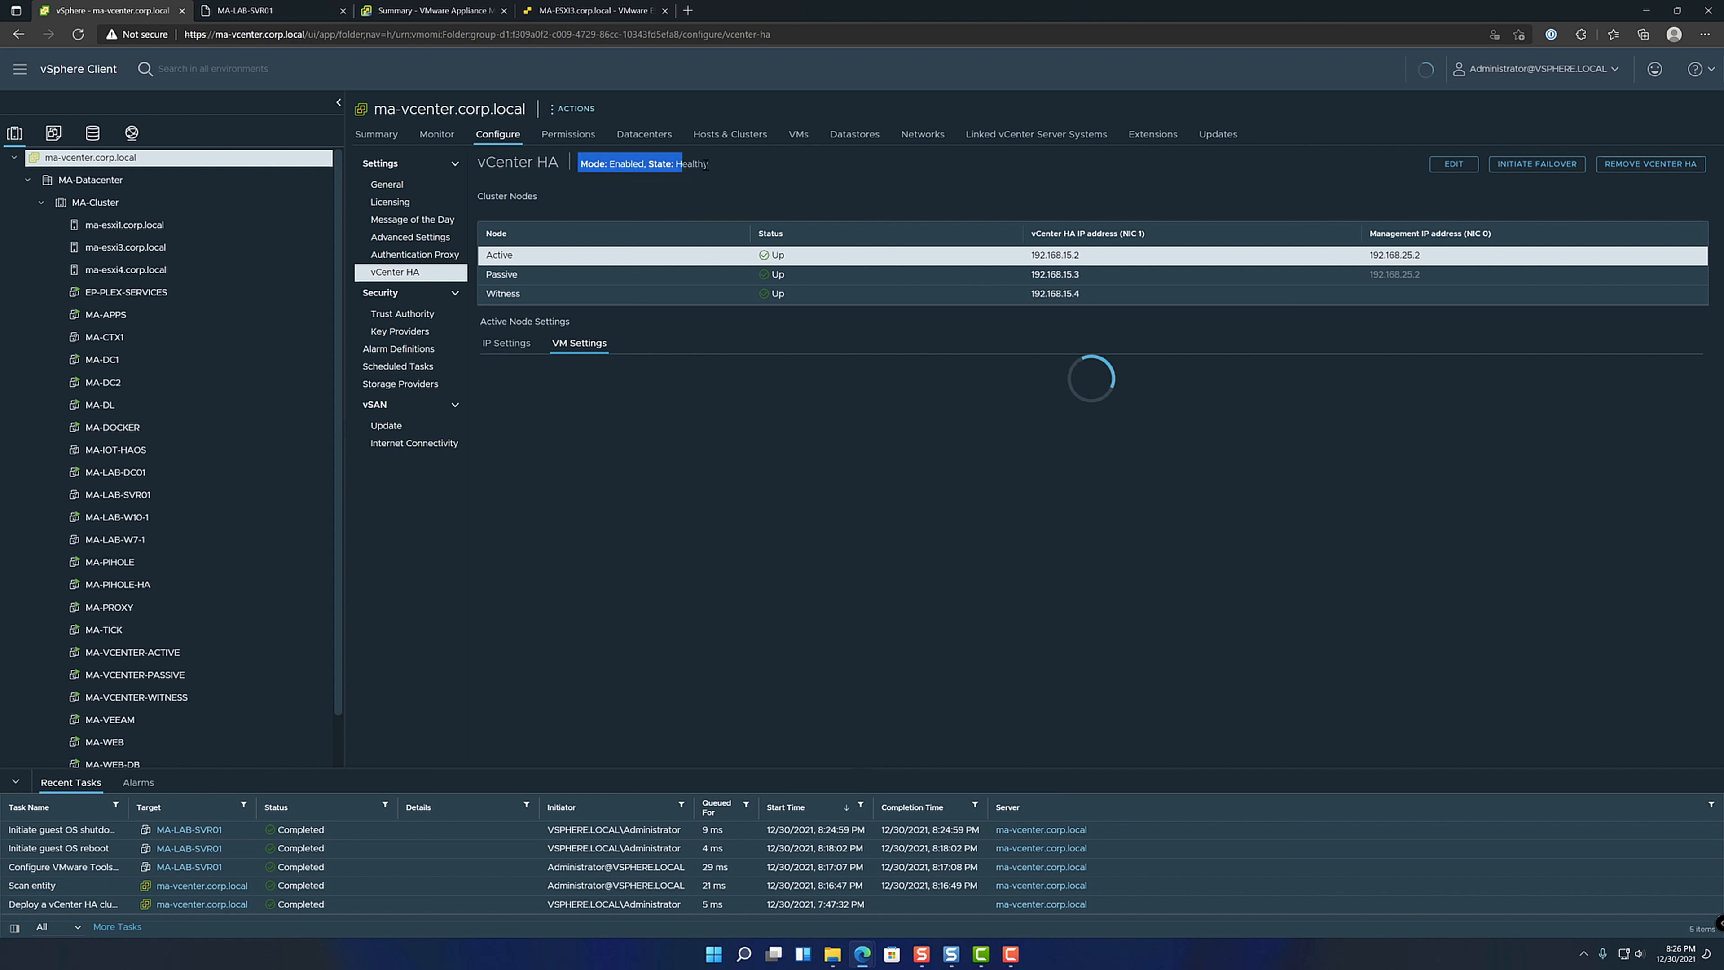
click(505, 343)
- Look at the mode options for editing vCenter HA and close them without making a change
click(796, 158)
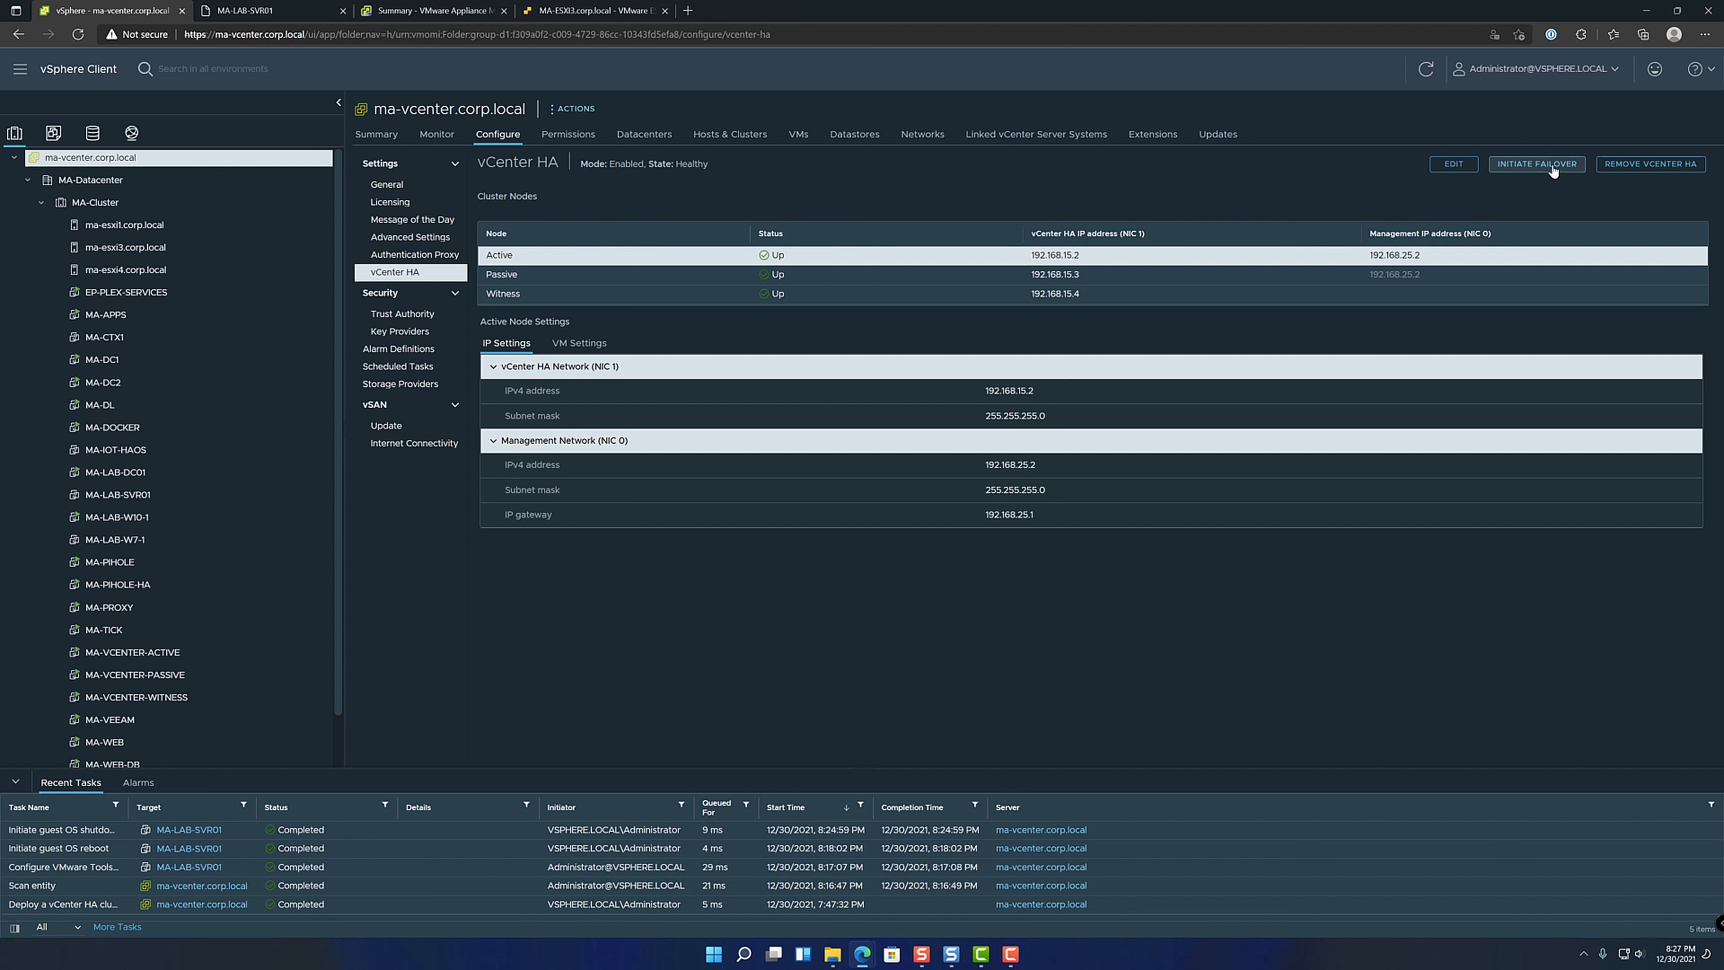
click(1453, 164)
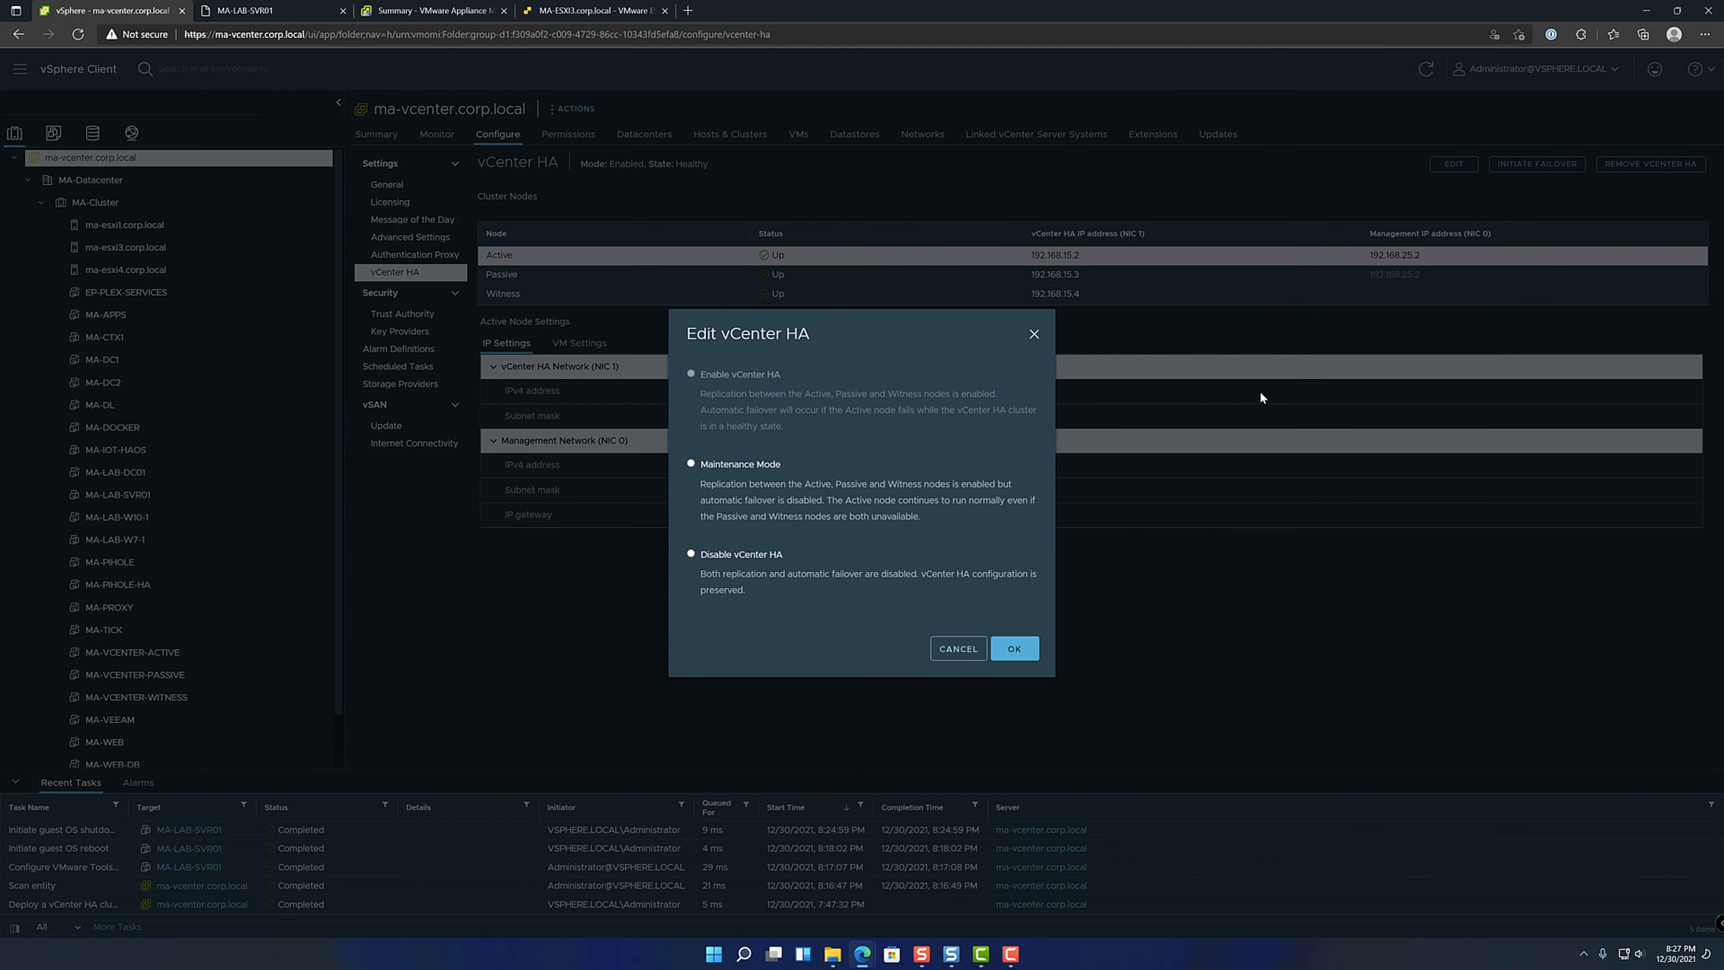
click(1031, 336)
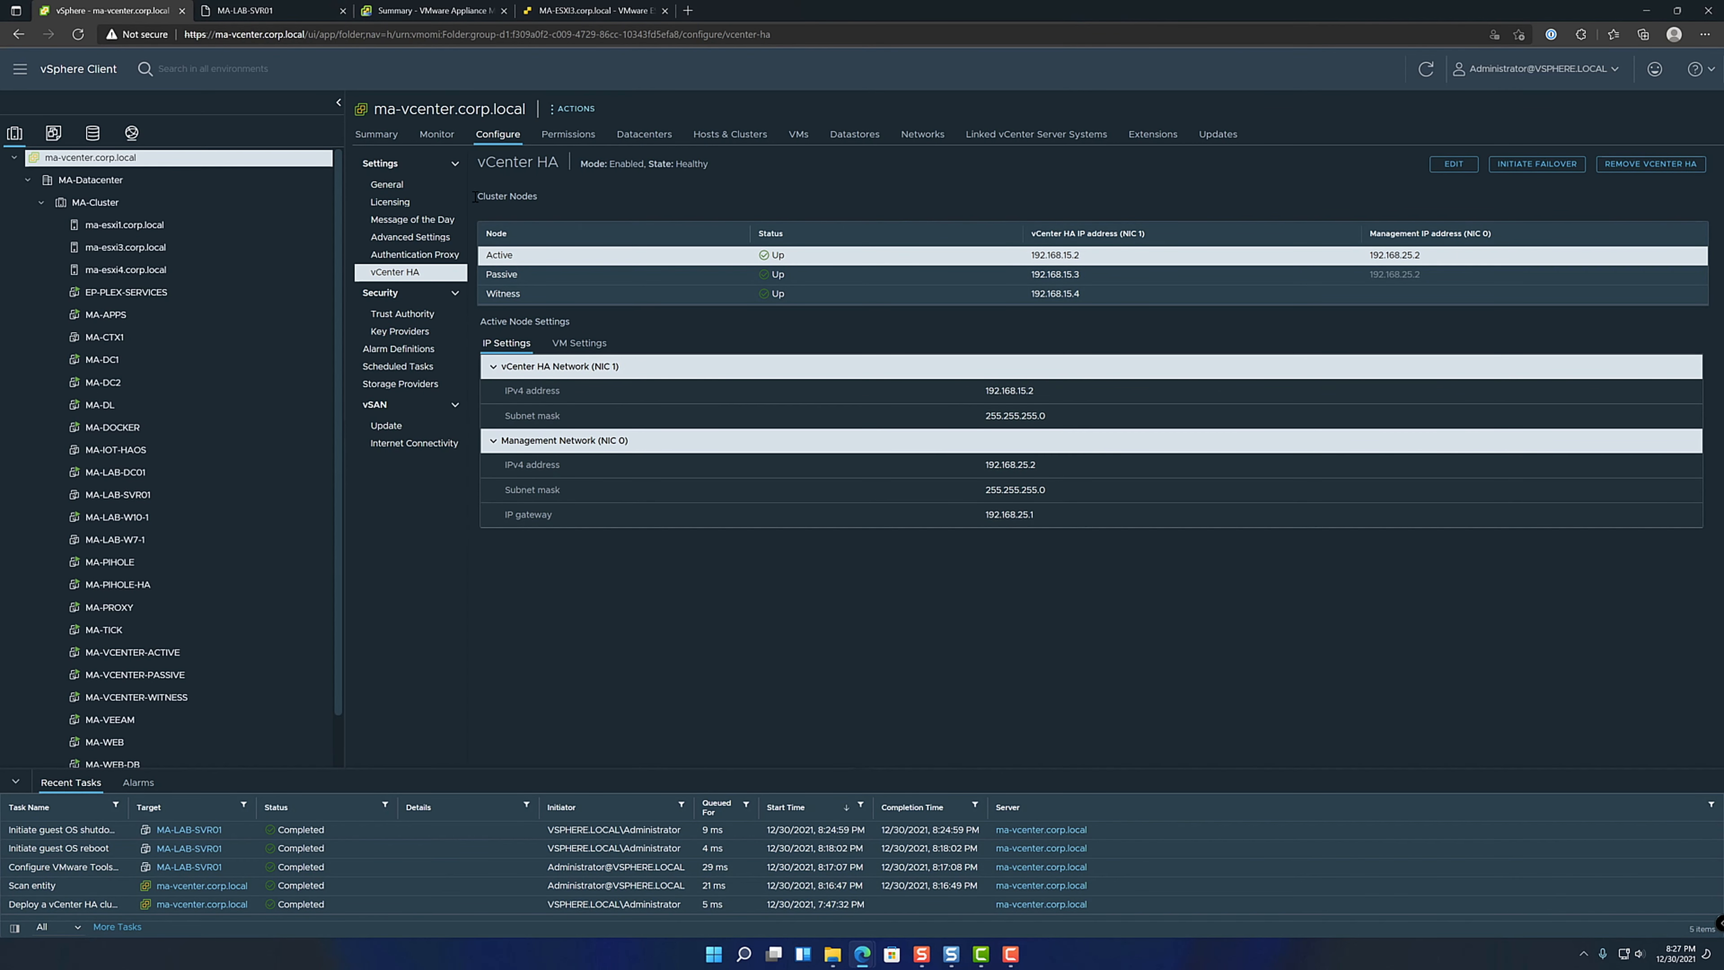
- Remove MA-VCENTER-WITNESS from MA-Cluster's vcha rule that separates virtual machines, and check the rule's member list
click(102, 201)
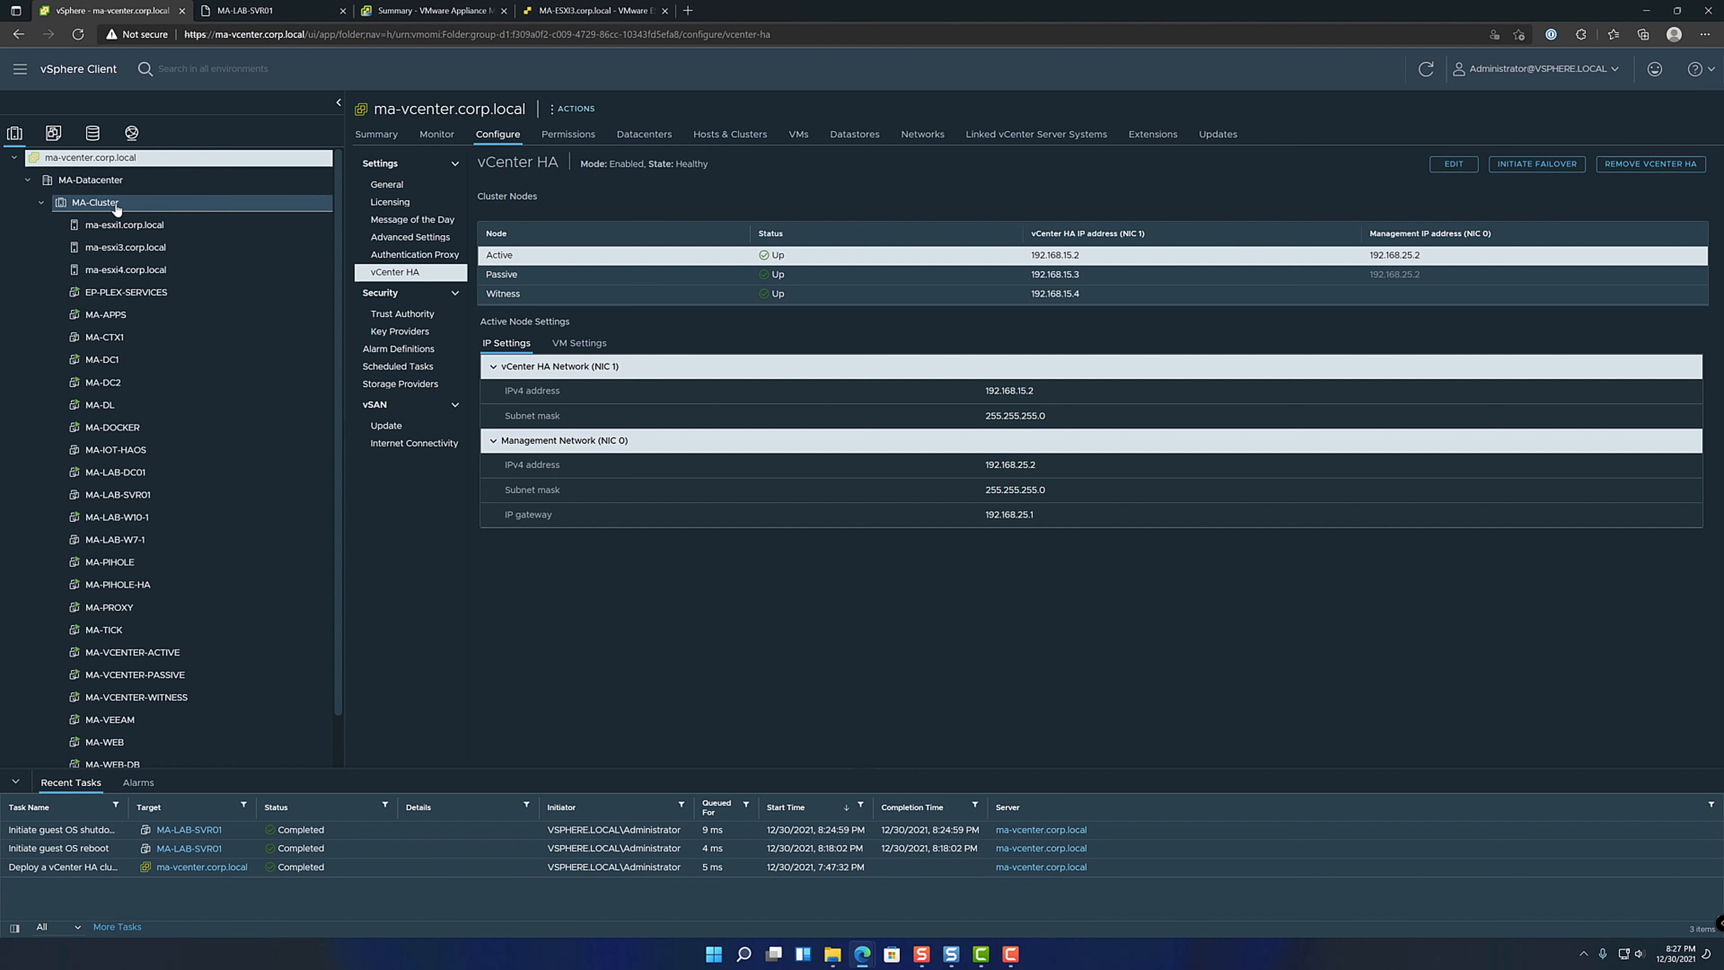
click(596, 259)
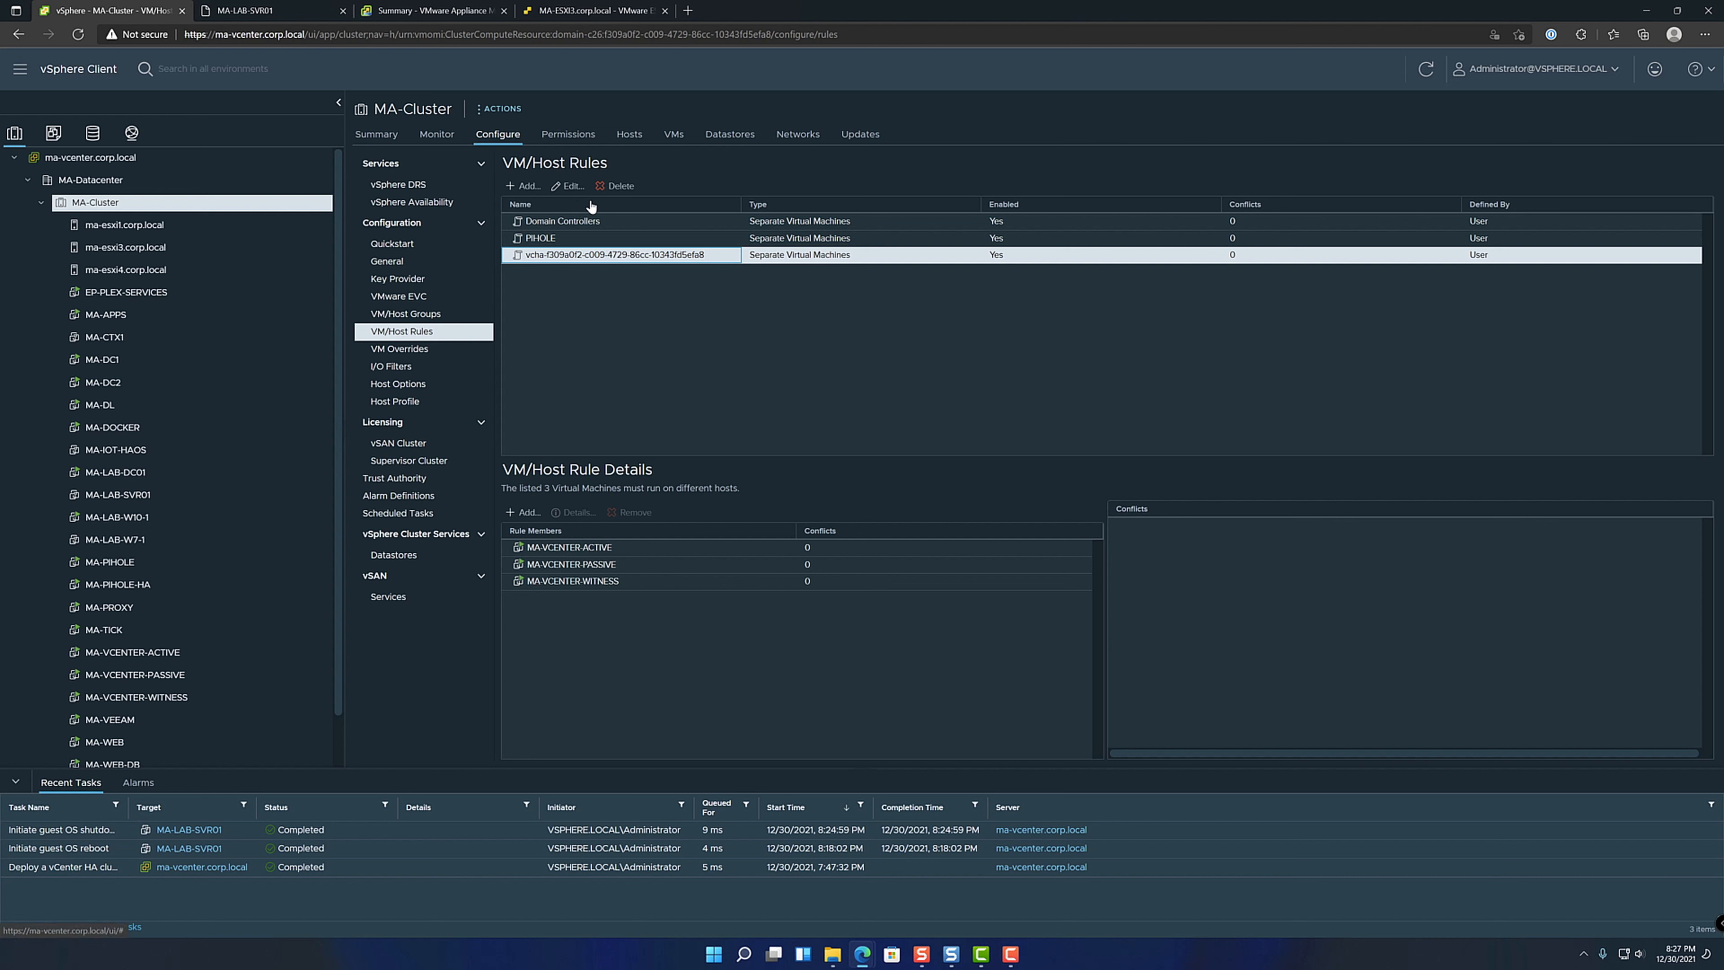
click(568, 187)
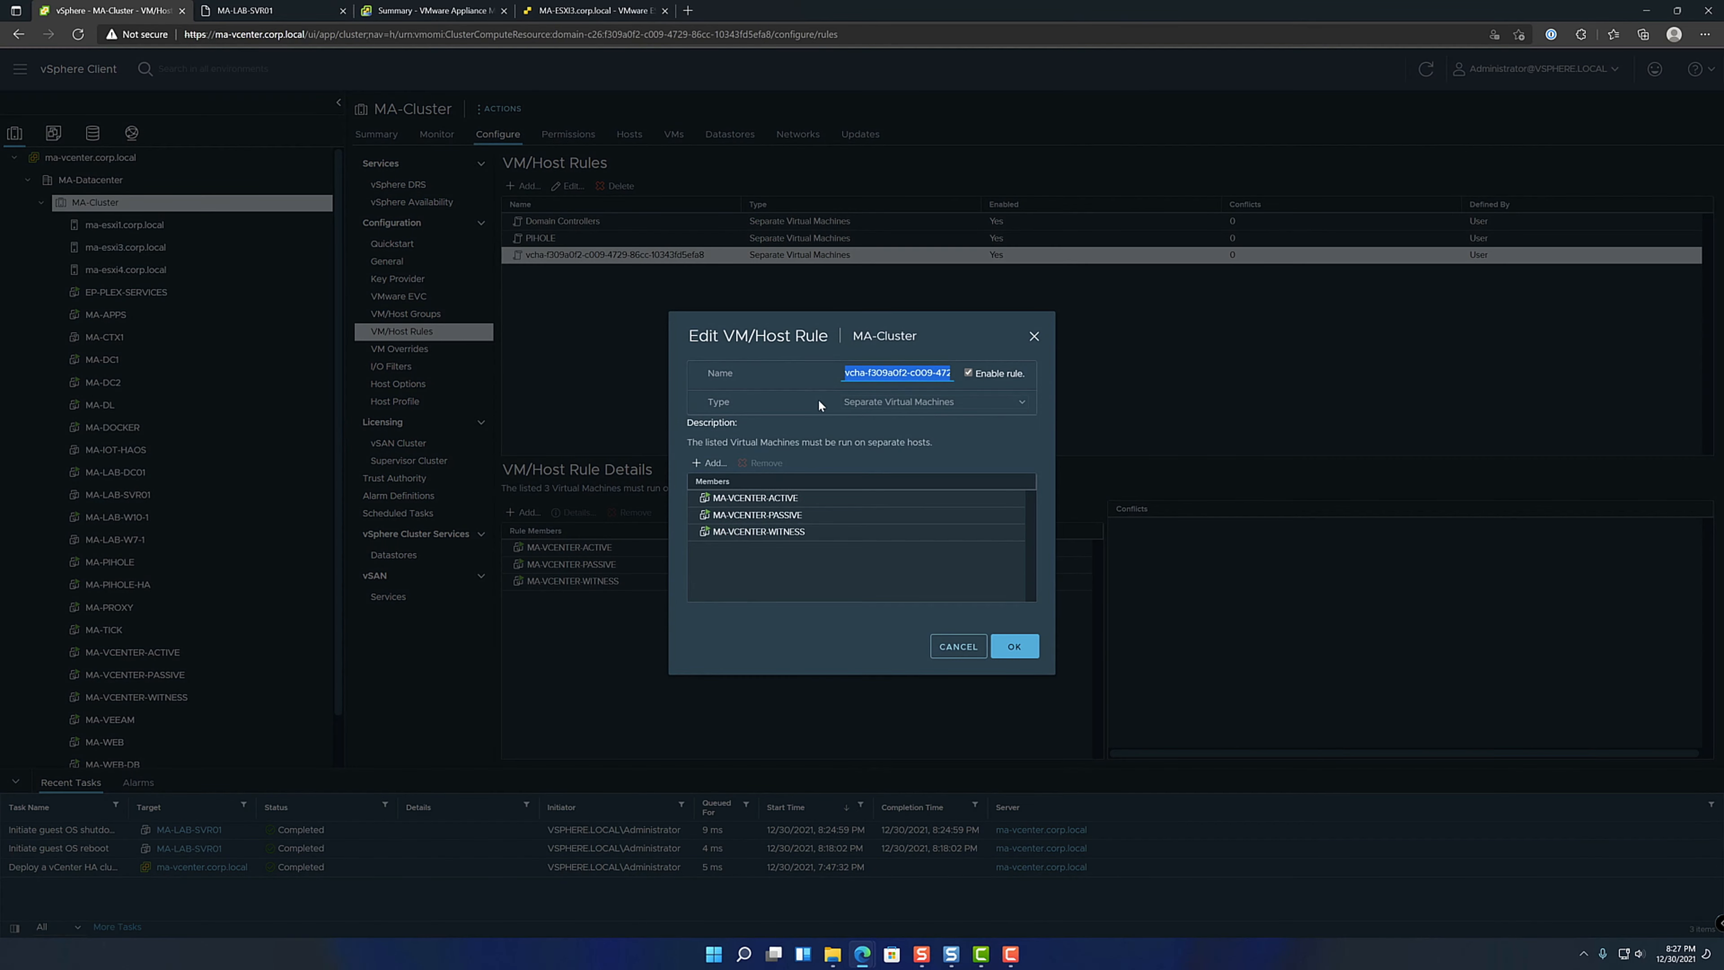
click(802, 533)
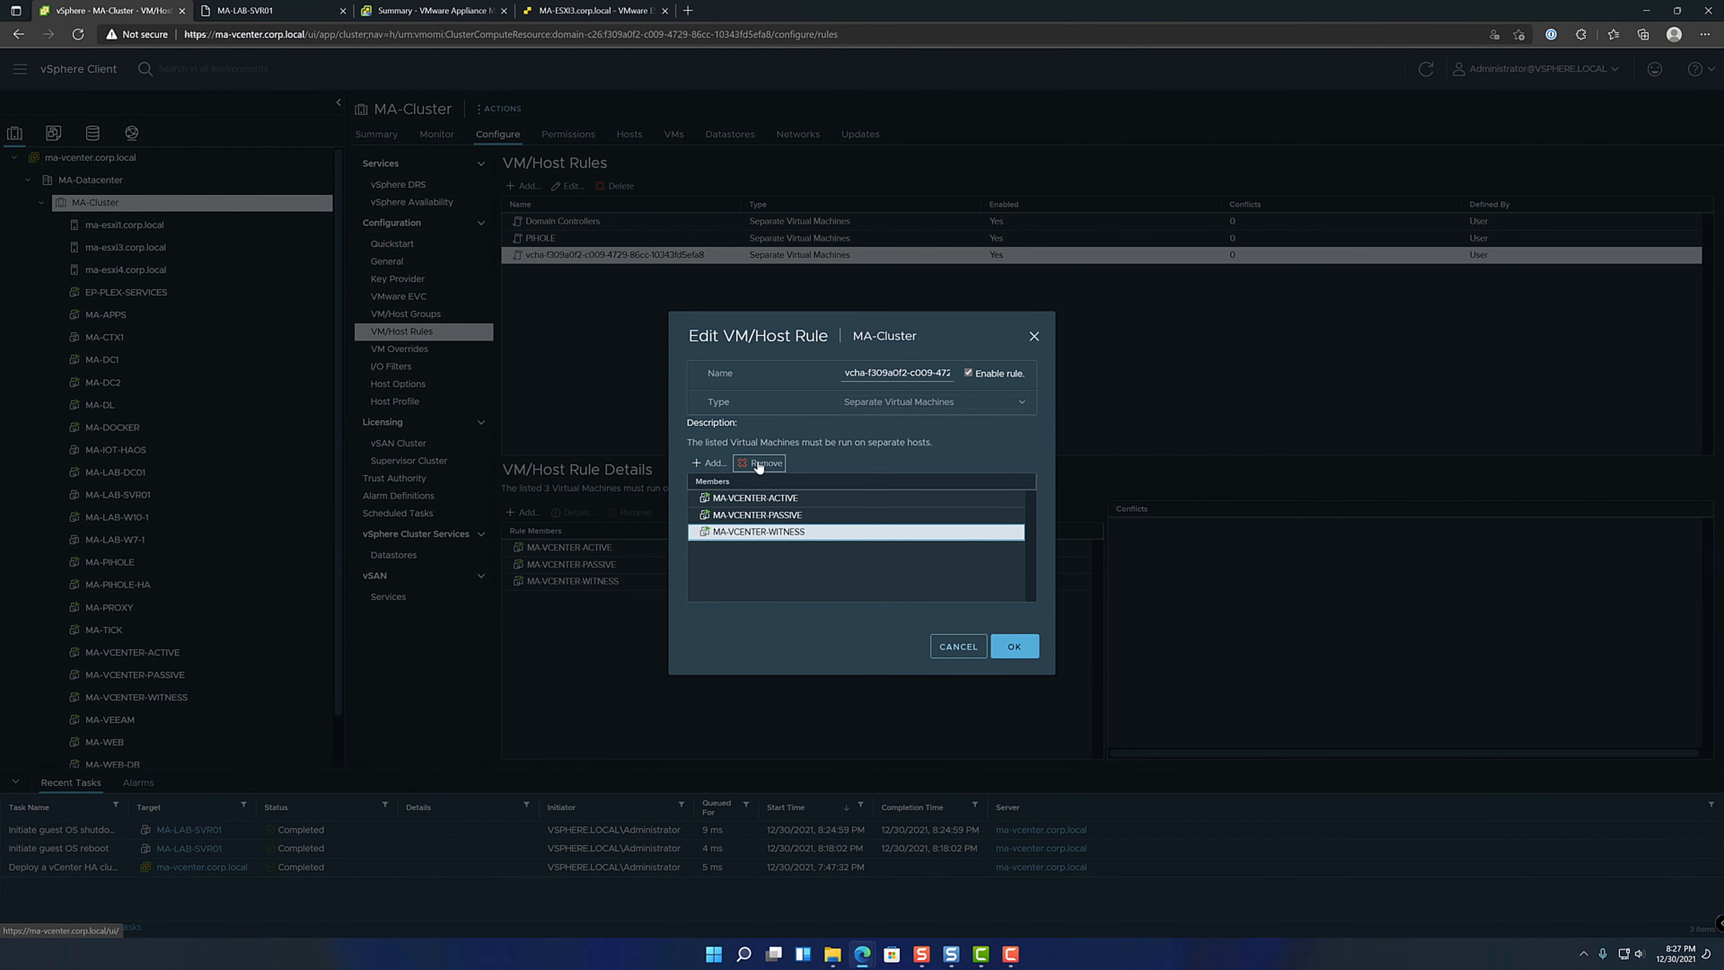
click(760, 463)
click(1015, 525)
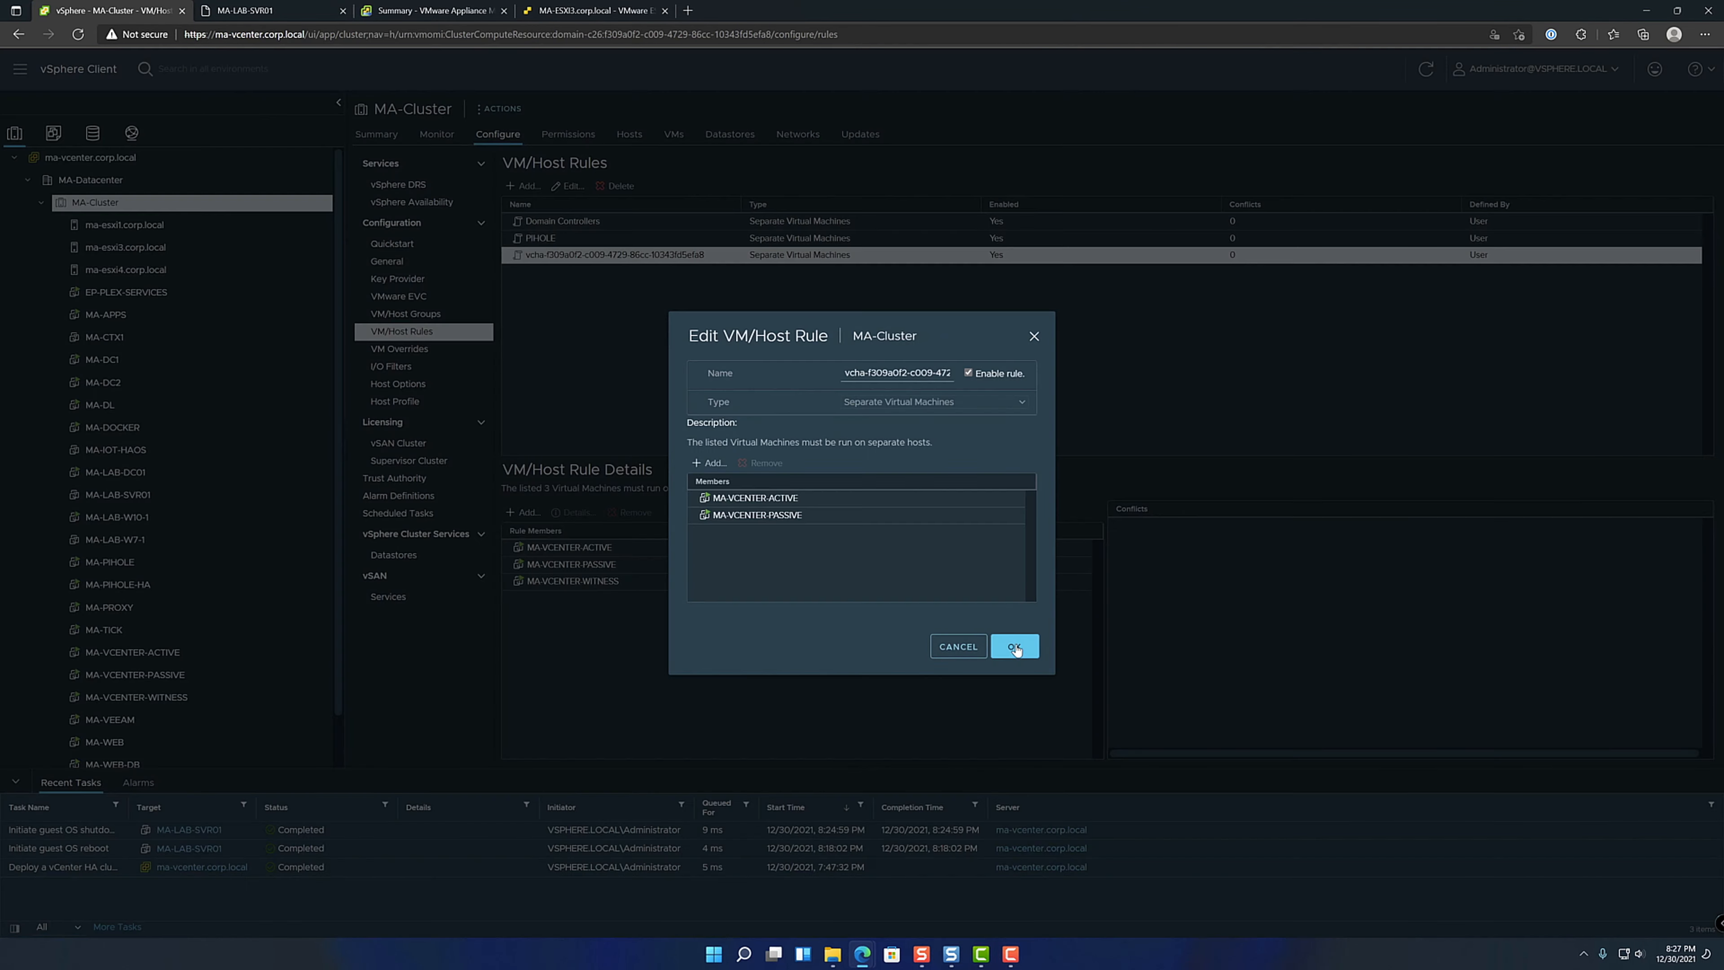
click(1014, 646)
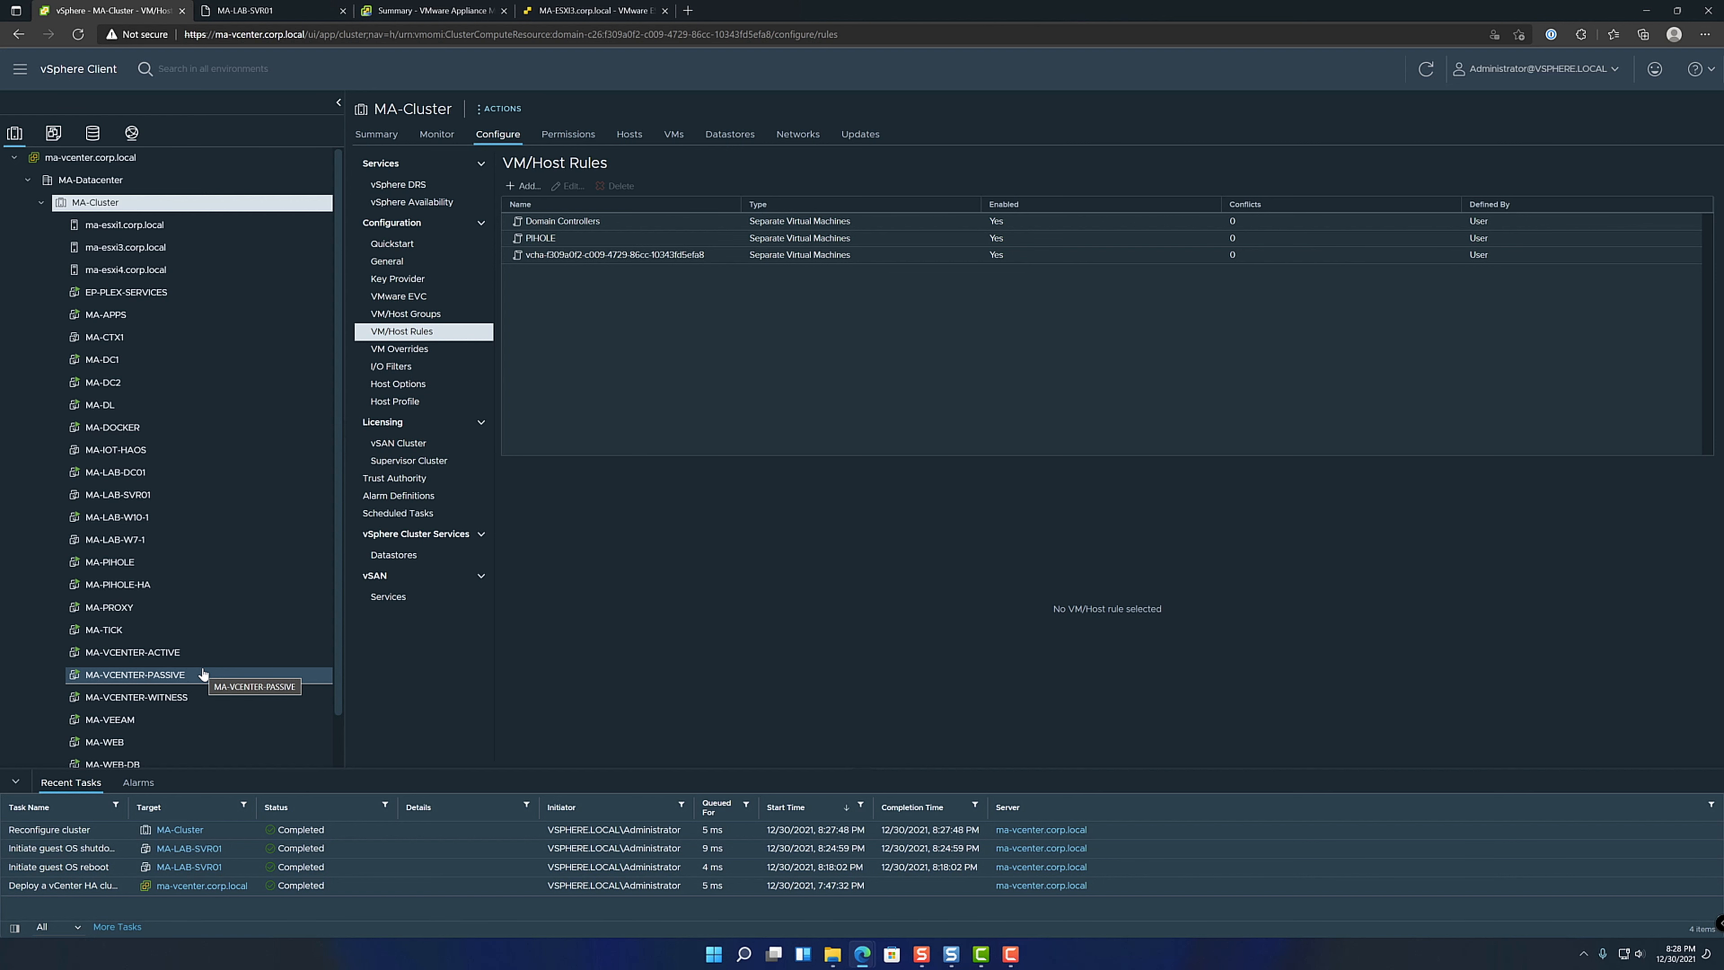
click(582, 255)
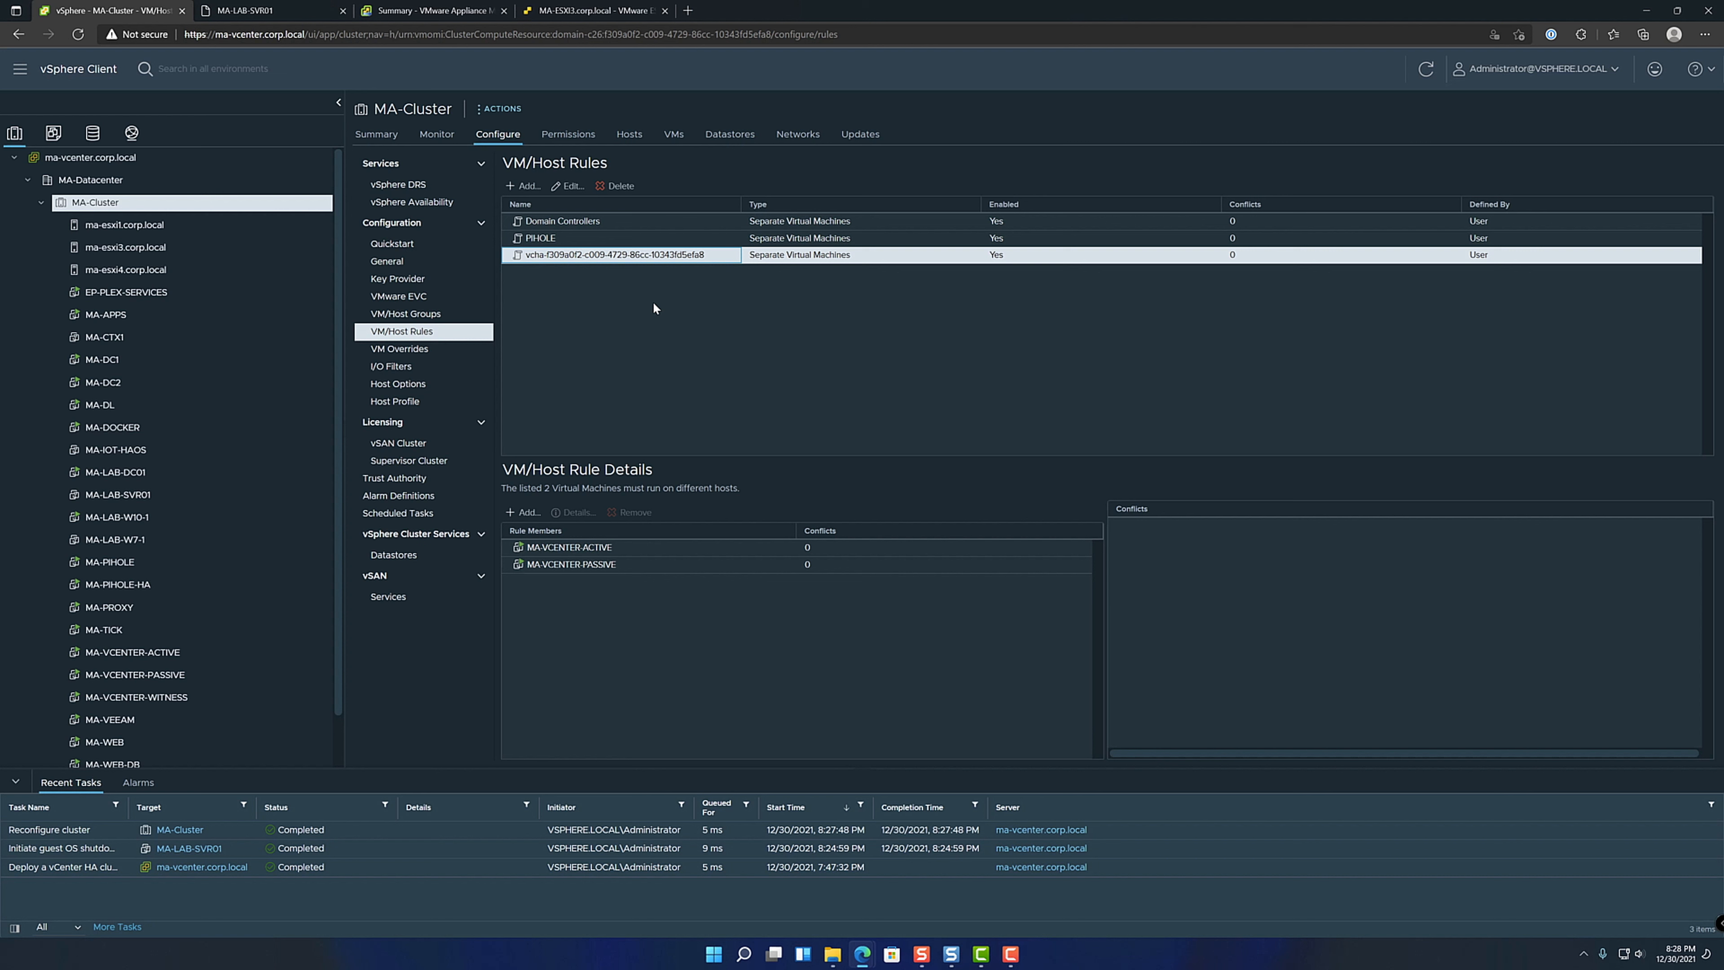
- View the MA-Cluster summary, and review the vCenter HA node status of ma-vcenter.corp.local and the virtual machines in the inventory
click(378, 135)
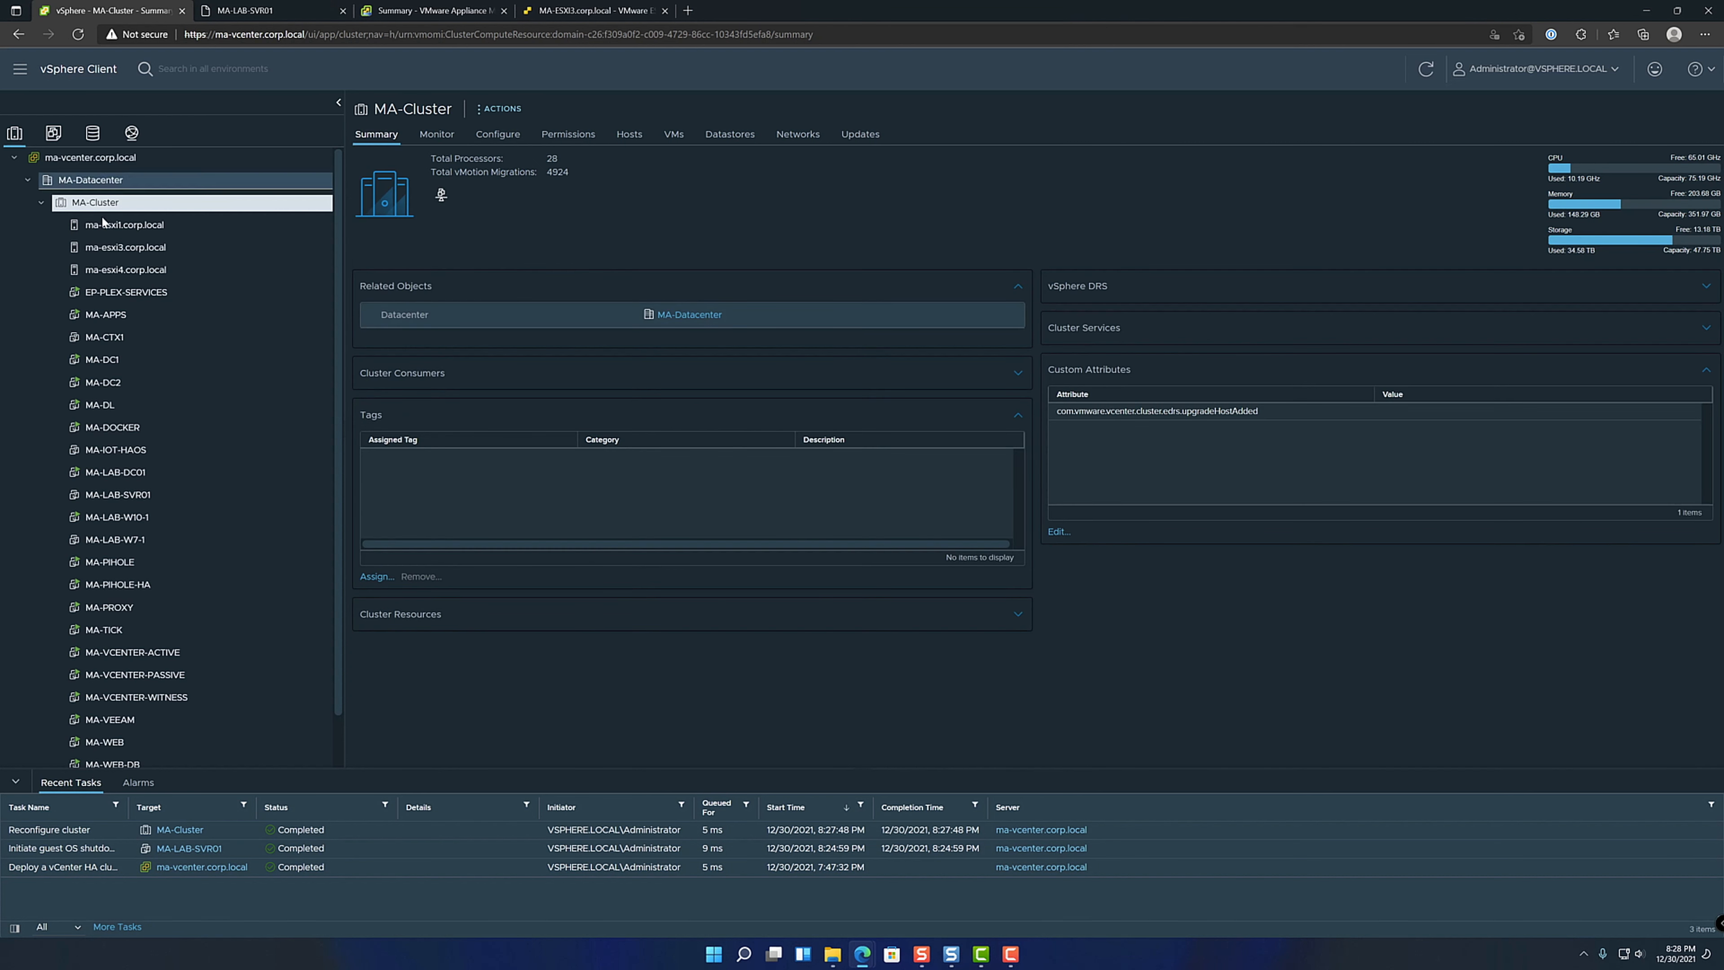
click(131, 159)
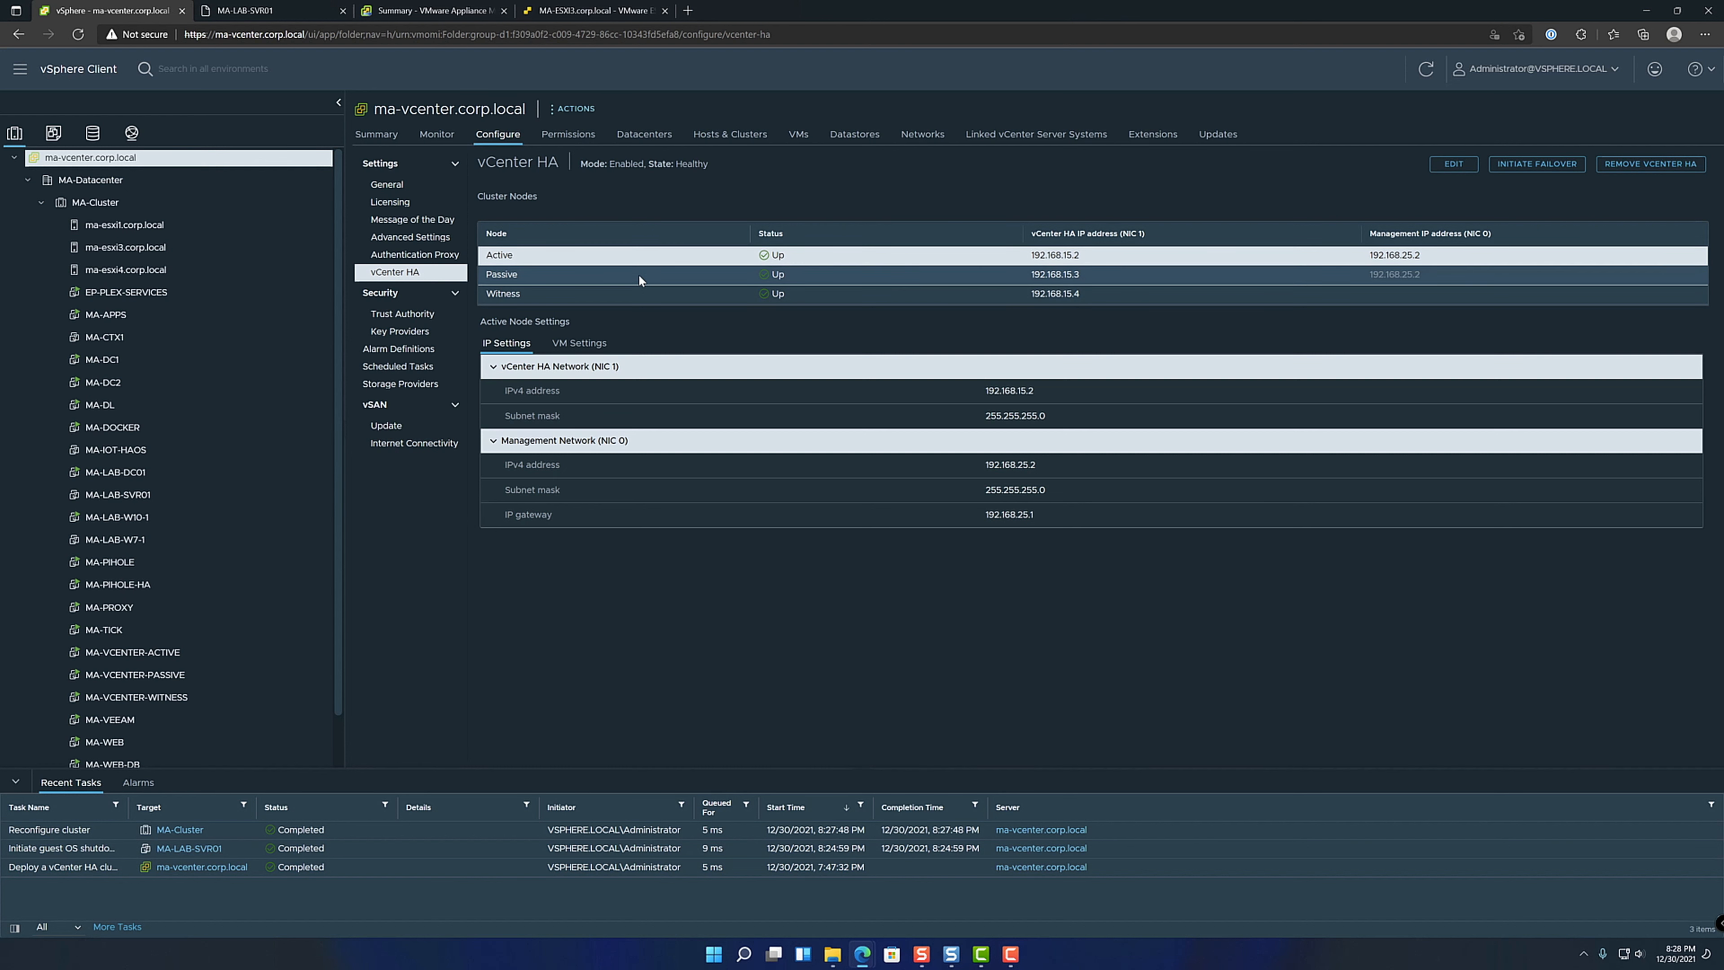
scroll(204, 656, down, 1)
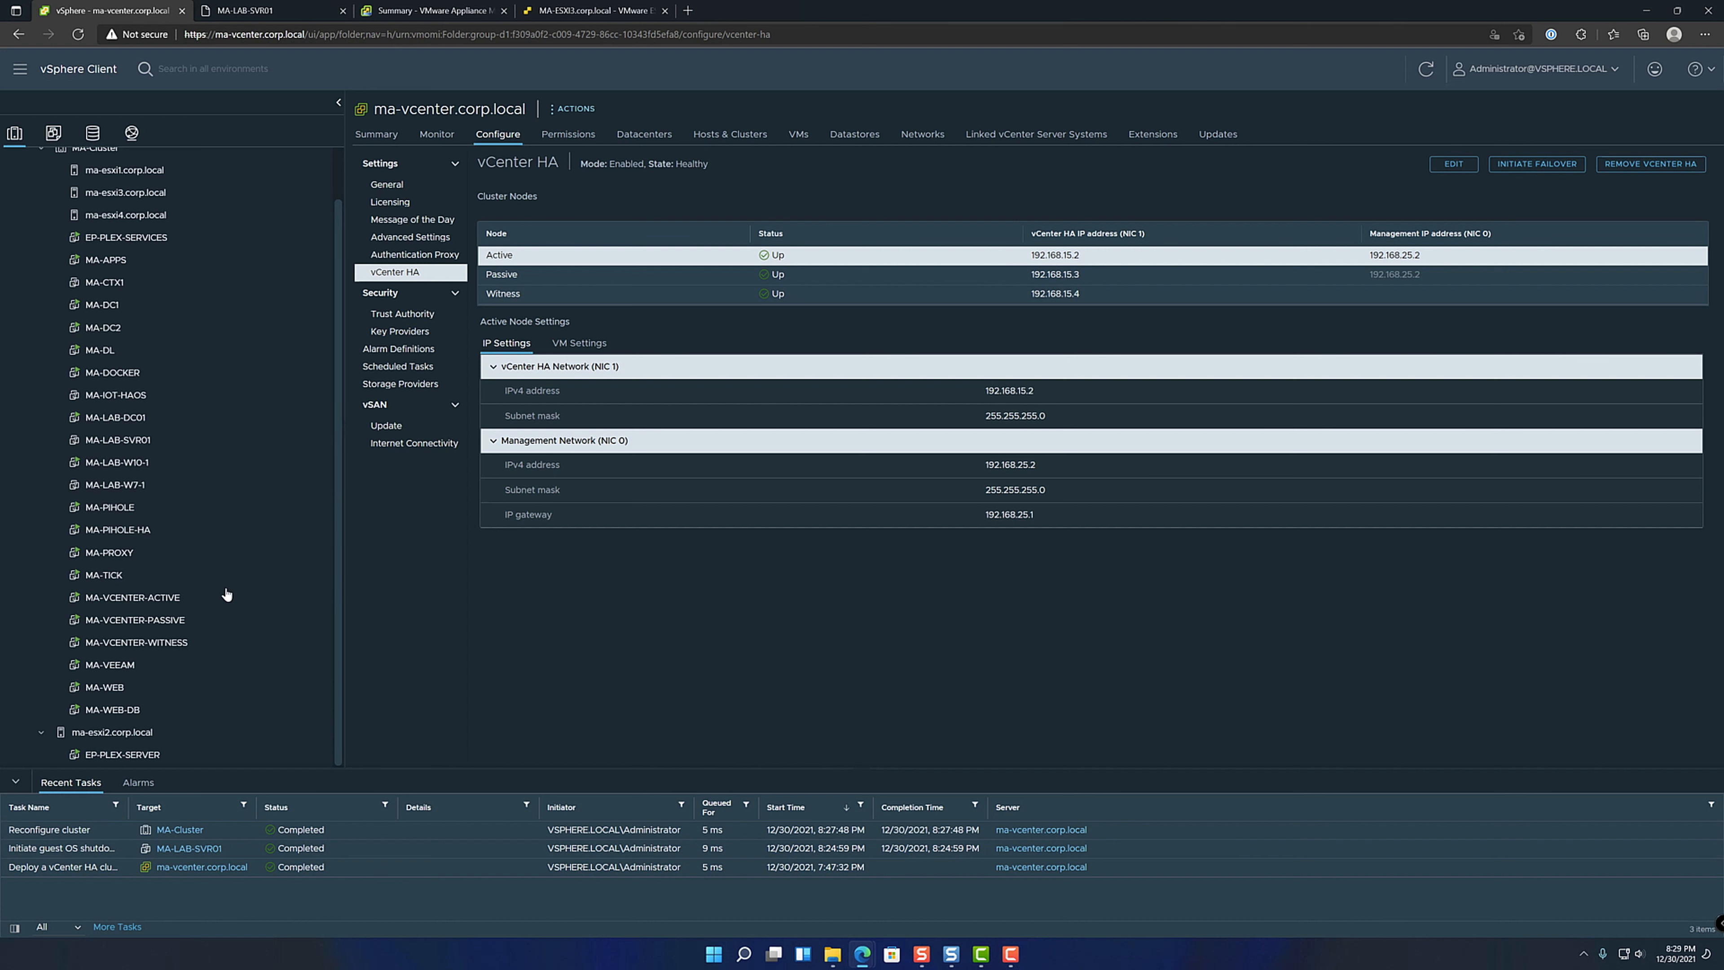
scroll(231, 596, up, 1)
scroll(305, 590, down, 1)
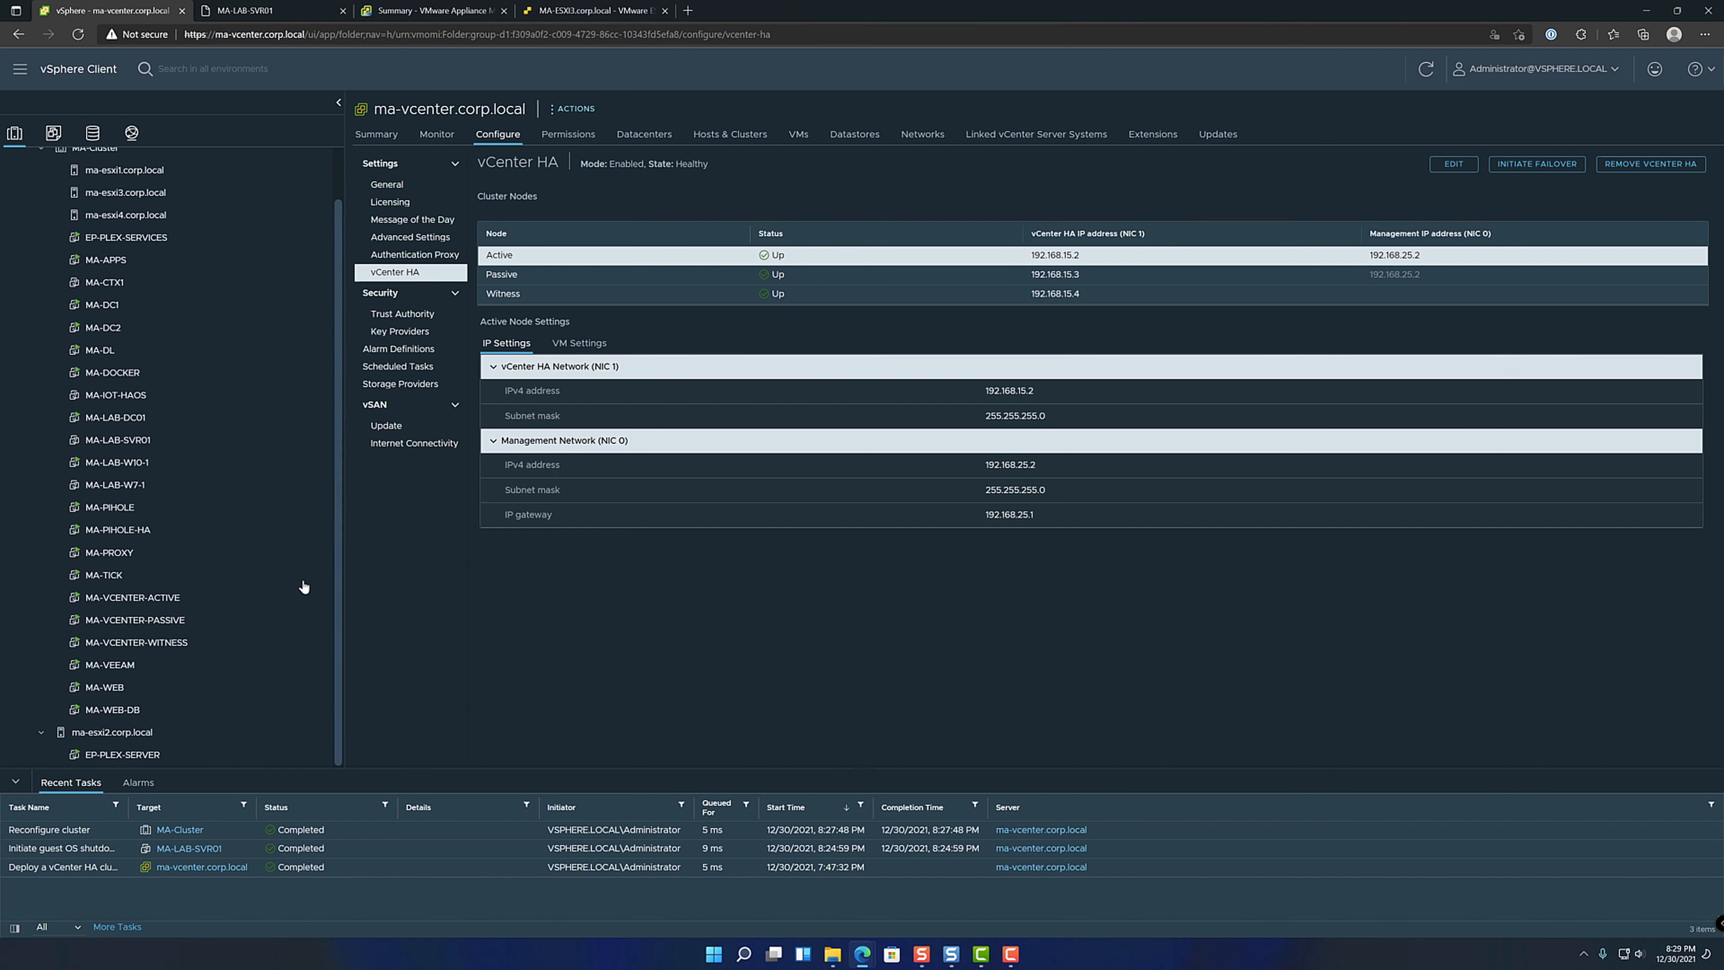